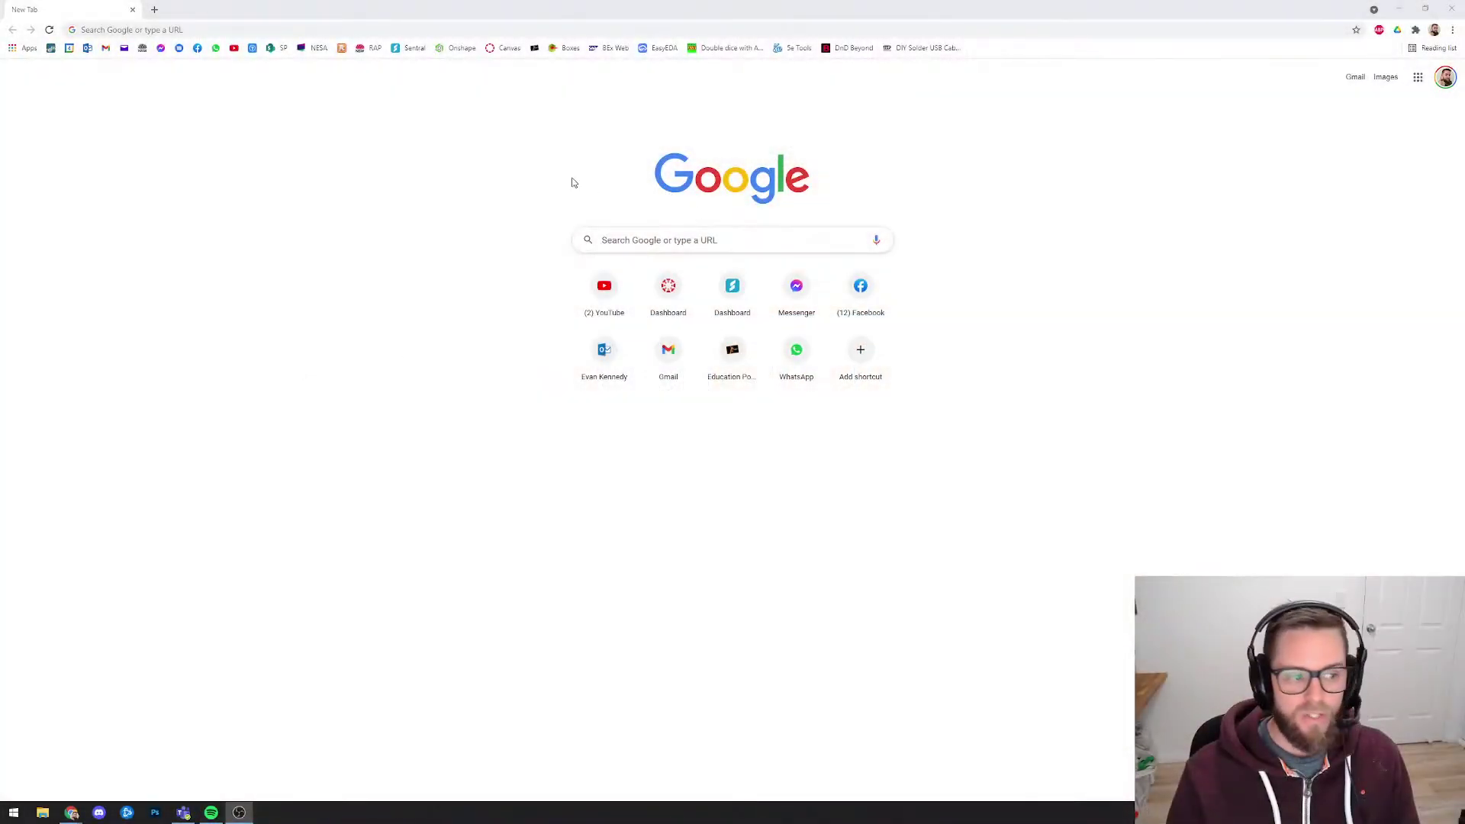
Search Google for 'adobe creative cloud desktop app download' by completing the 'adobe crea' suggestion.
{"action": "left_click", "coordinate": [536, 11]}
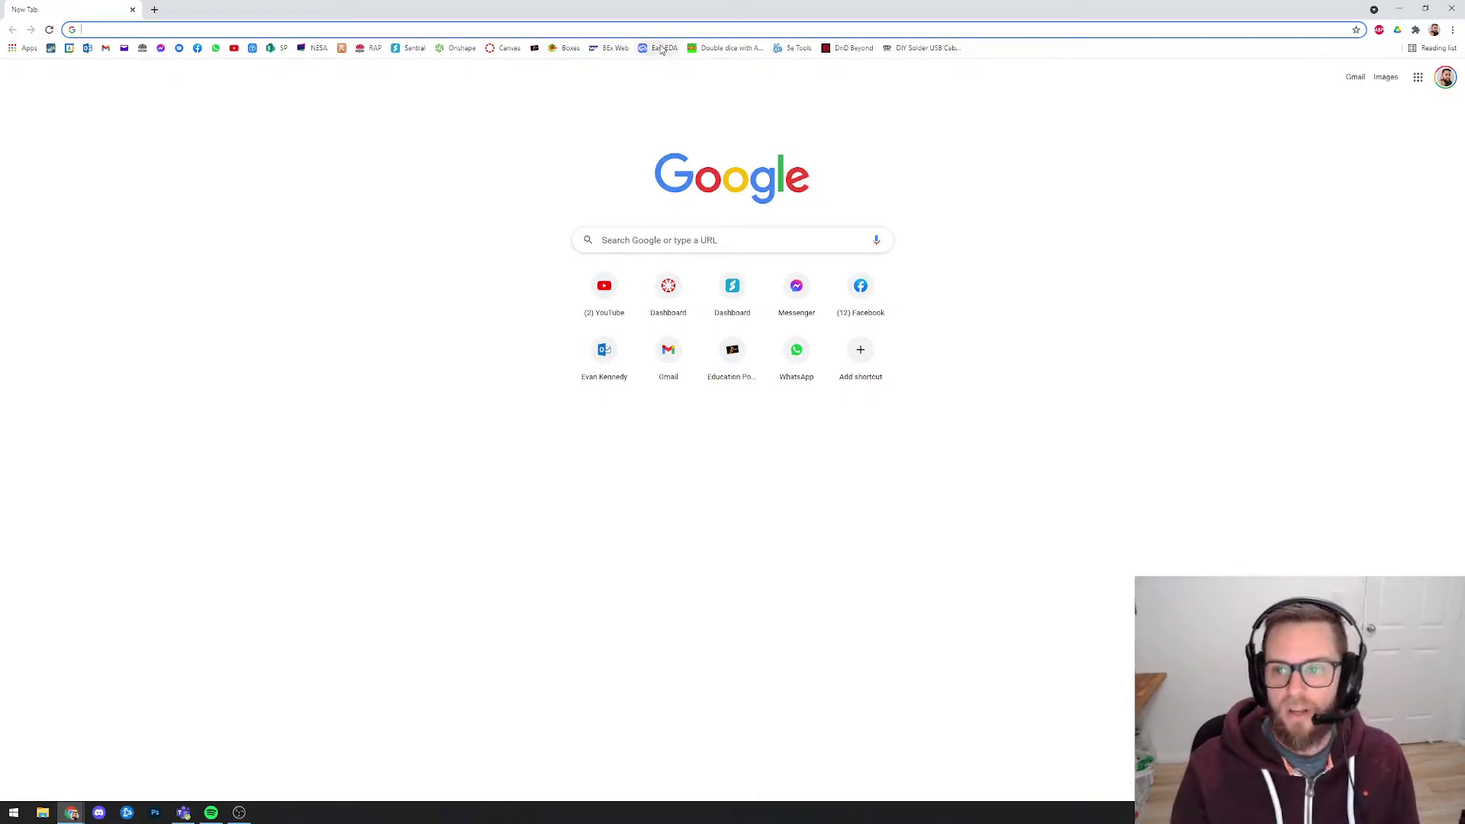
{"action": "left_click", "coordinate": [648, 27]}
{"action": "left_click", "coordinate": [331, 360]}
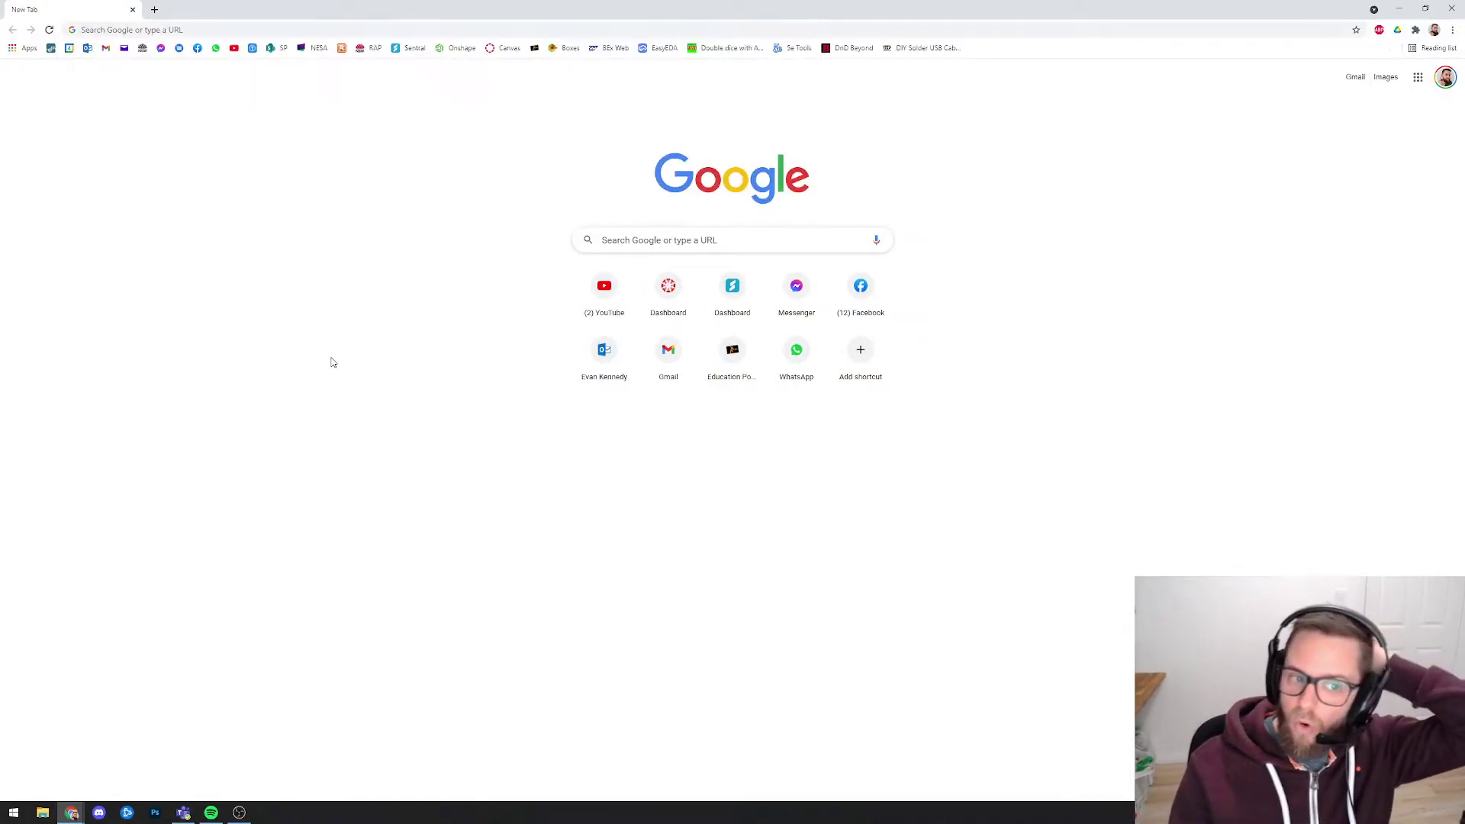
{"action": "left_click", "coordinate": [366, 28]}
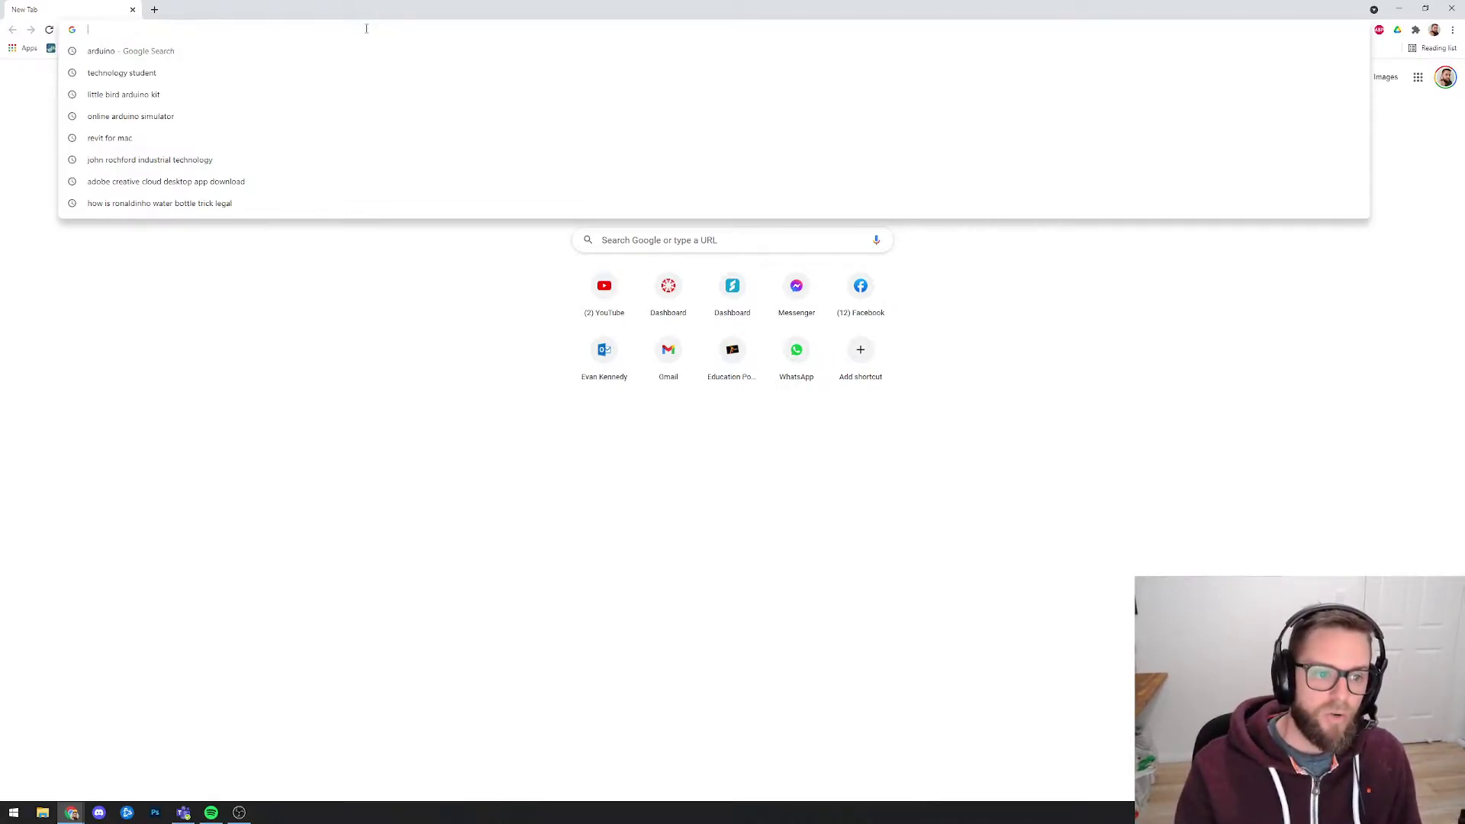
{"action": "left_click", "coordinate": [275, 222]}
{"action": "left_click", "coordinate": [714, 244]}
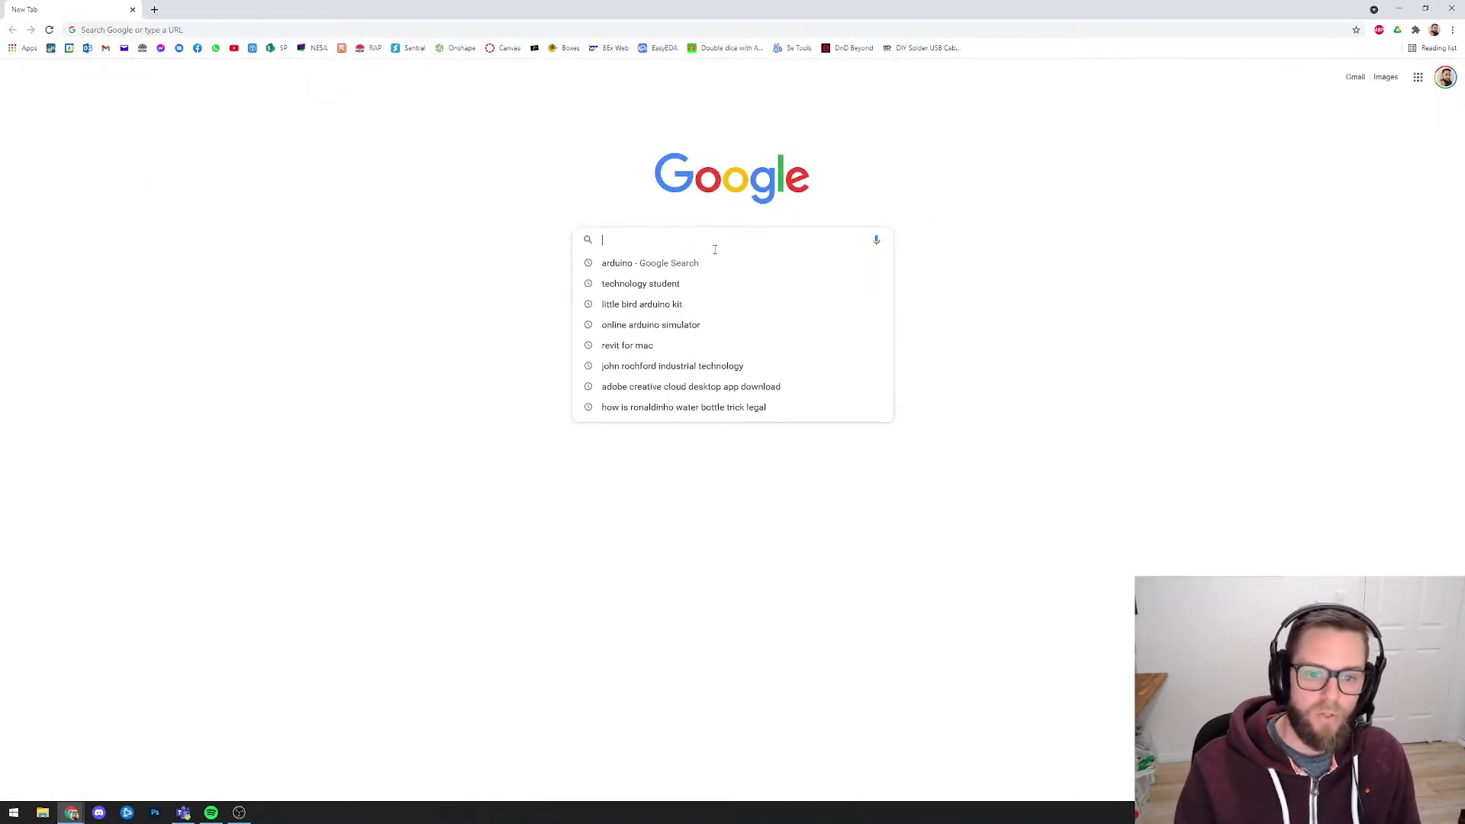
{"action": "type", "text": "adobe crea"}
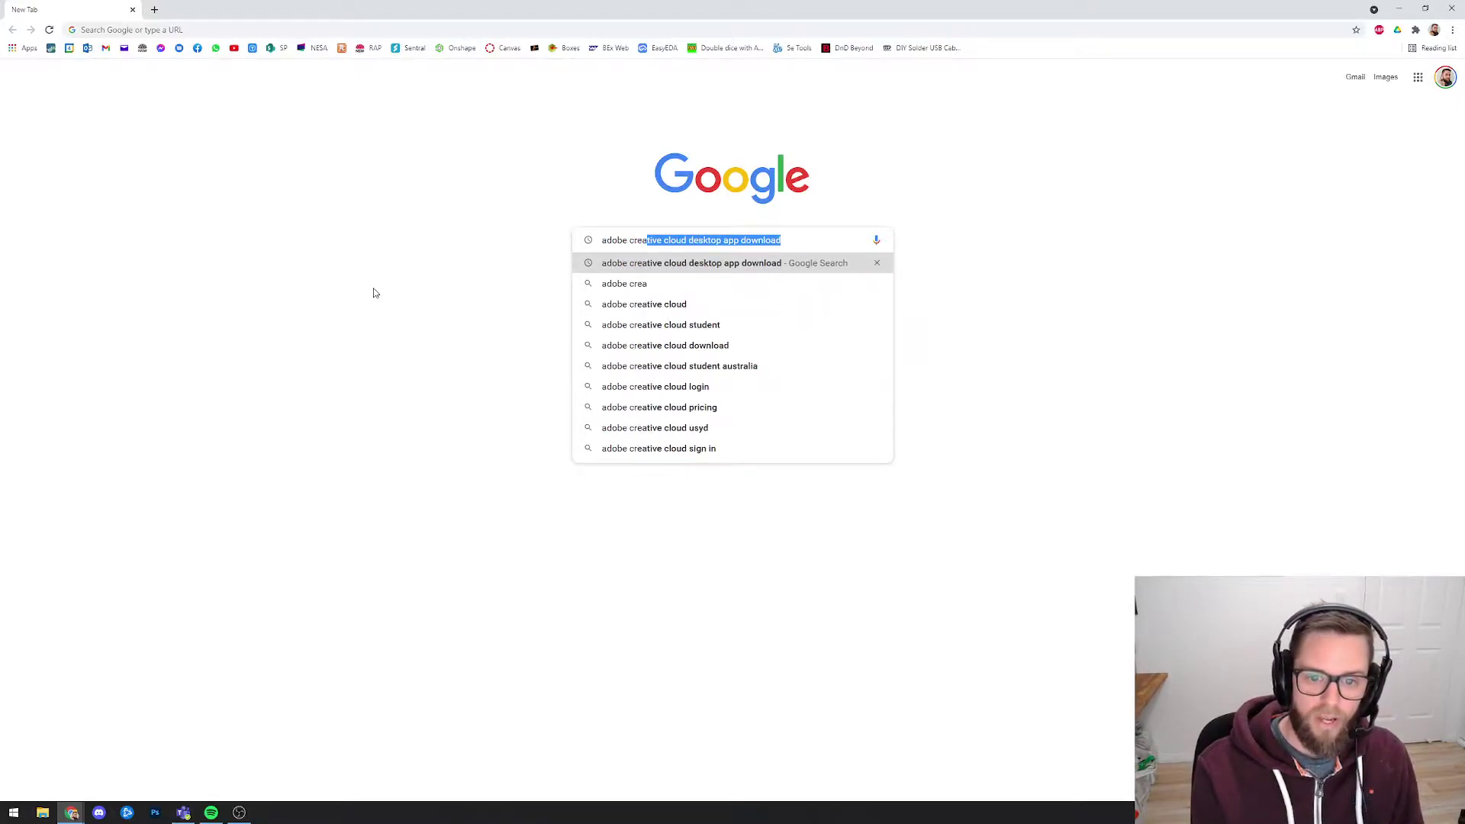
{"action": "key", "text": "Right"}
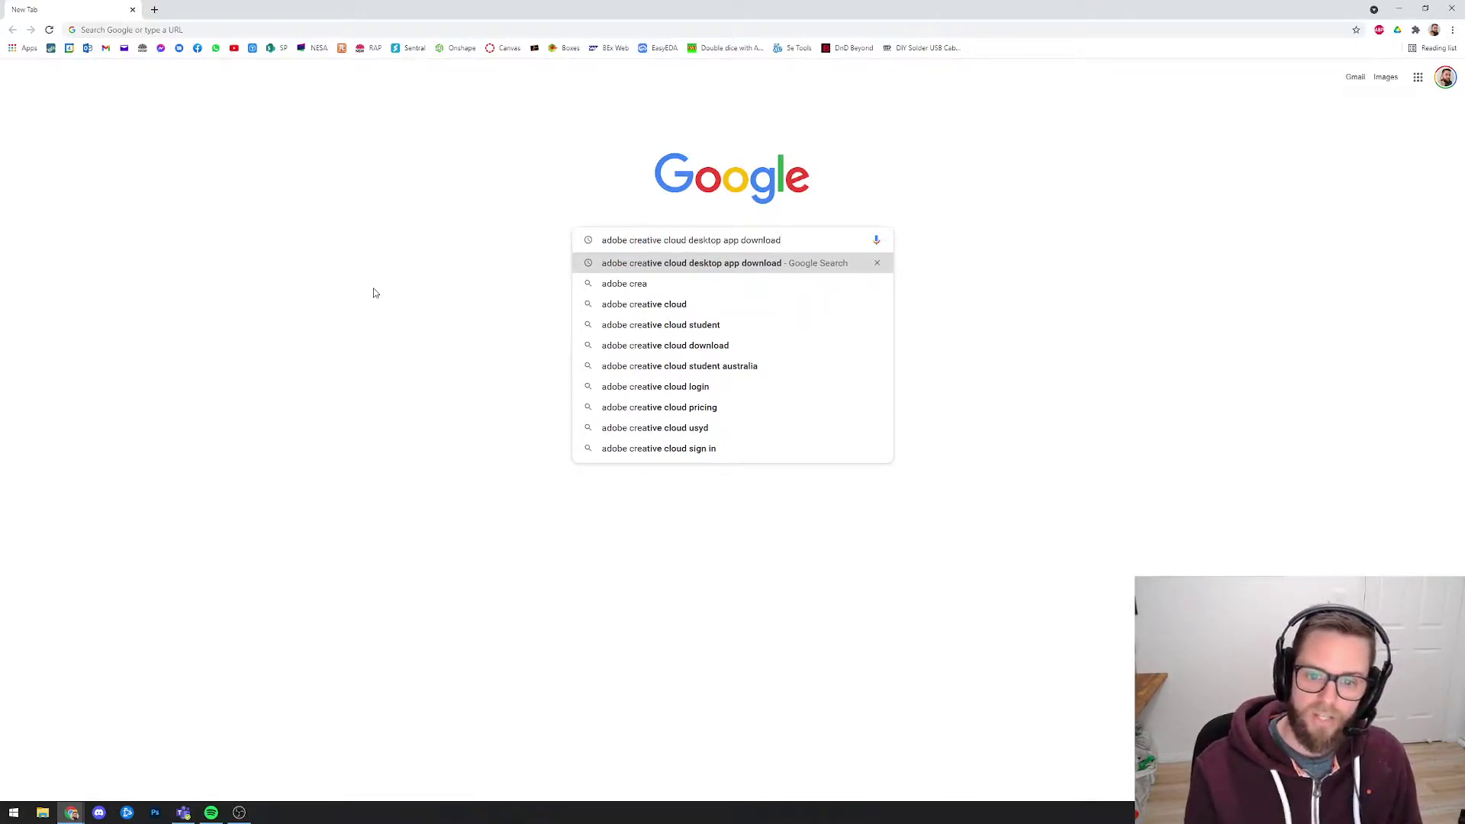
{"action": "key", "text": "Return"}
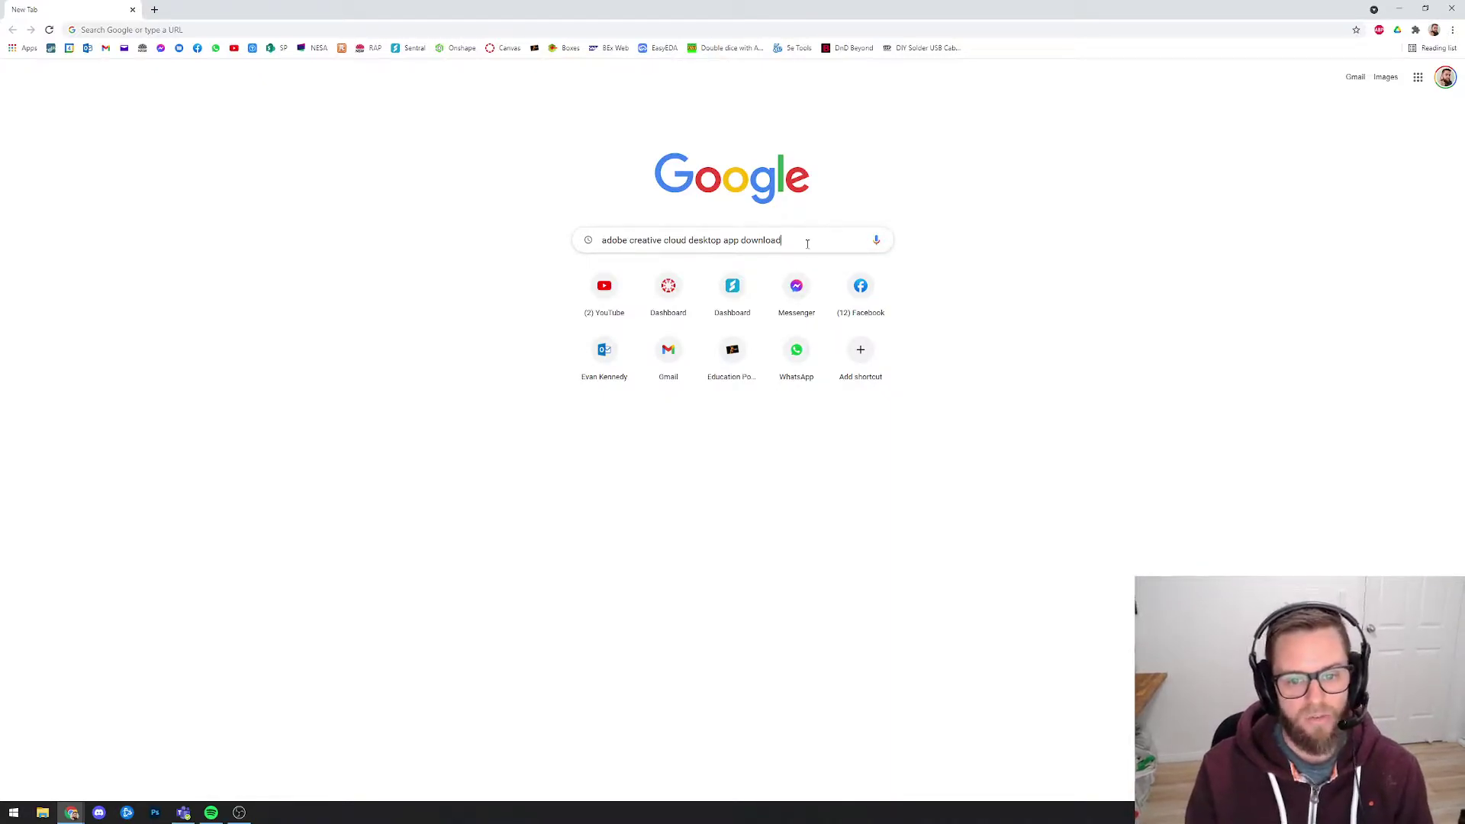
{"action": "key", "text": "Return"}
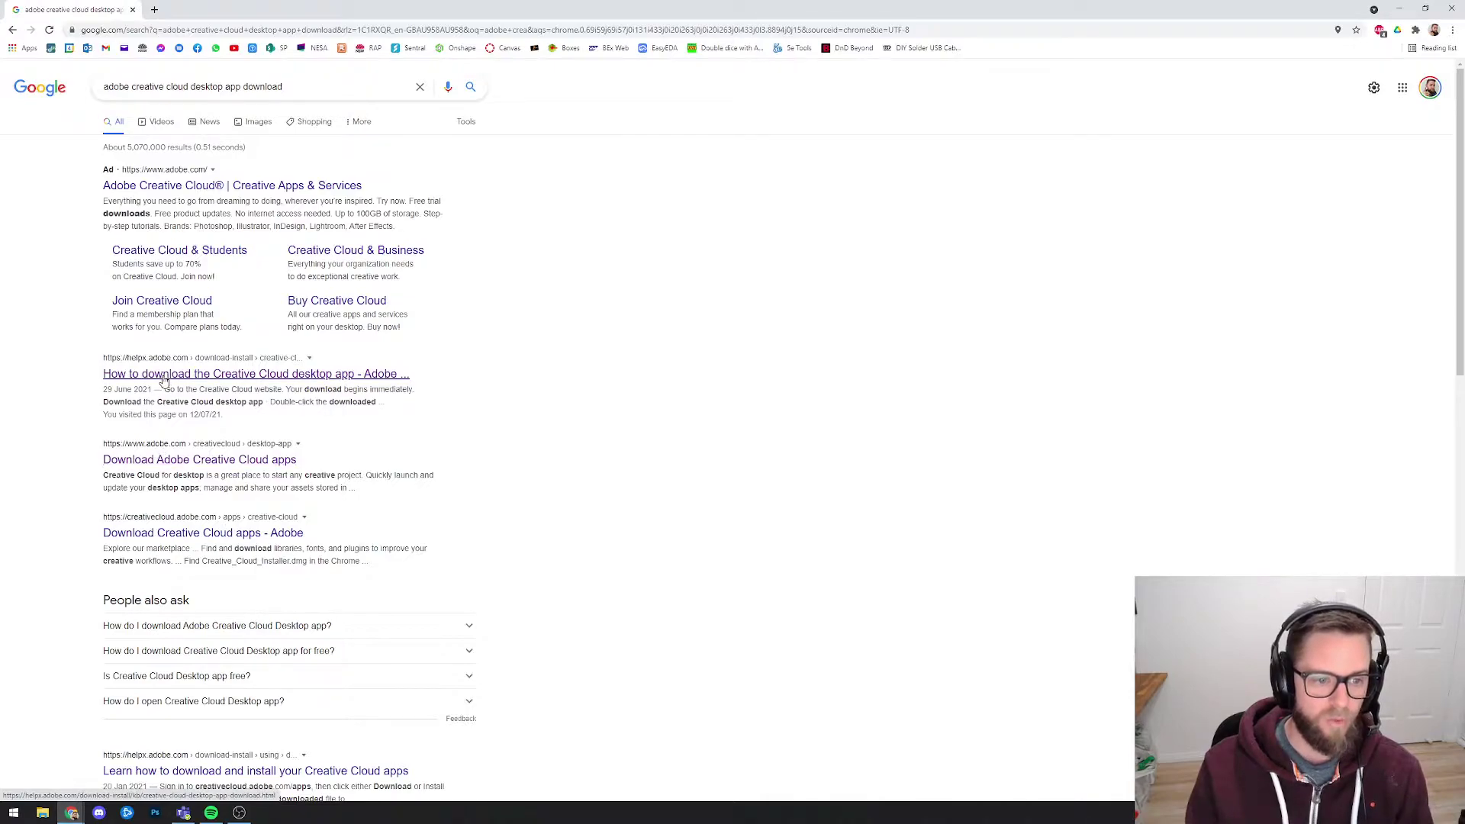
Open Adobe's help article on downloading the app and follow its Creative Cloud website link.
{"action": "left_click", "coordinate": [164, 379]}
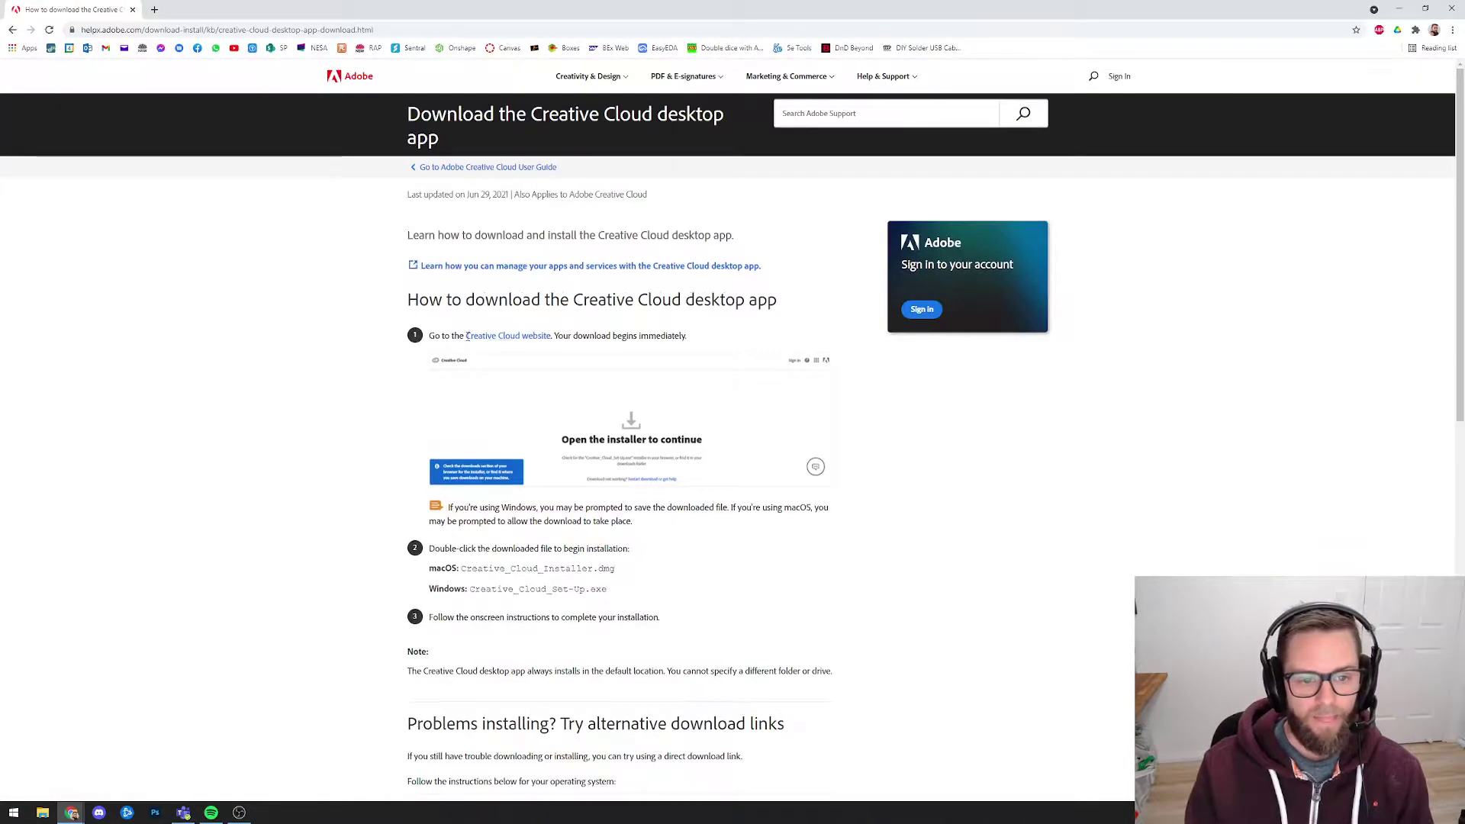
{"action": "left_click_drag", "start_coordinate": [428, 337], "coordinate": [617, 344]}
{"action": "left_click", "coordinate": [227, 314]}
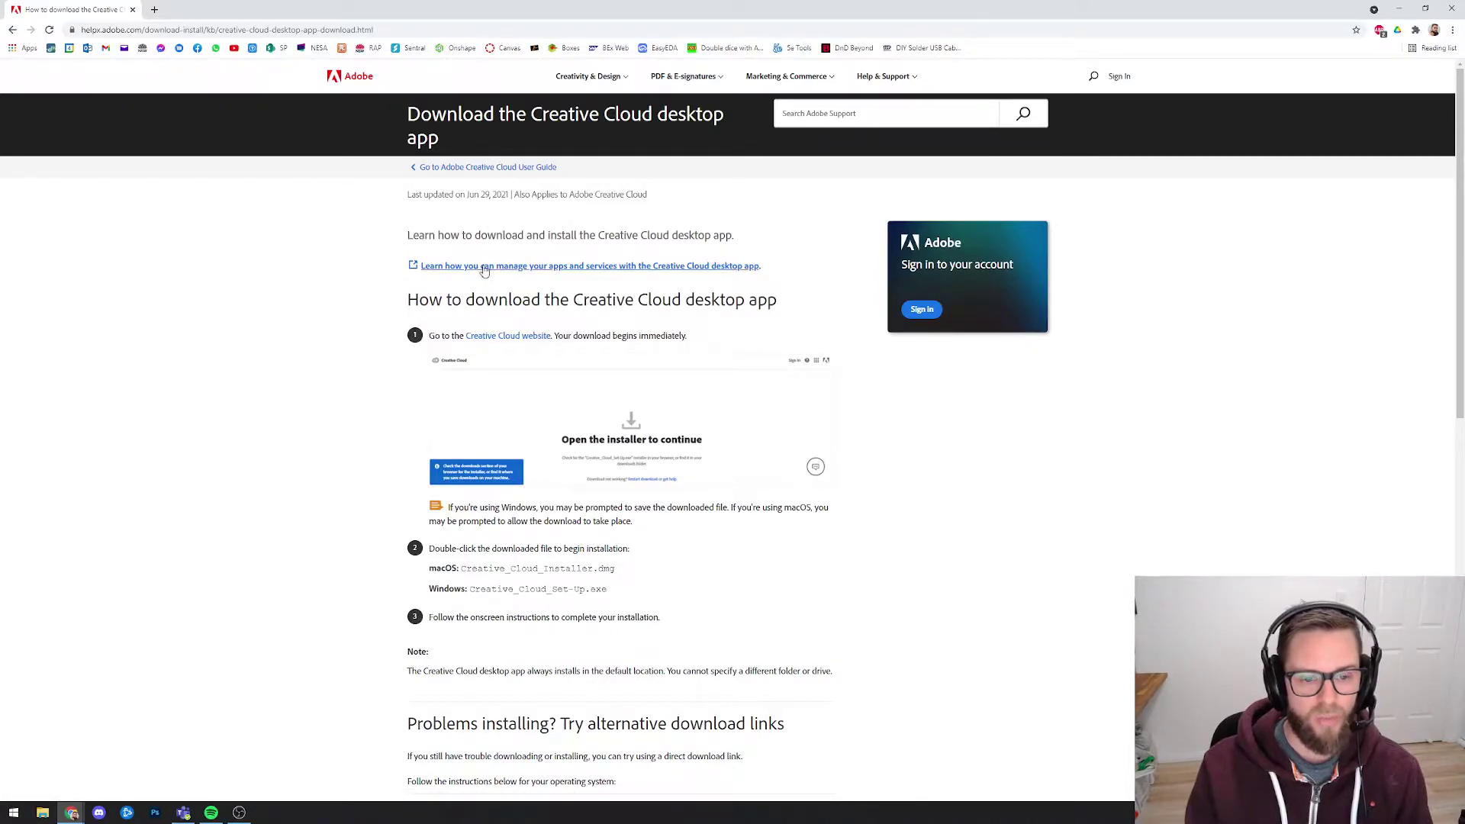
{"action": "left_click_drag", "start_coordinate": [429, 336], "coordinate": [562, 347]}
{"action": "left_click", "coordinate": [495, 337]}
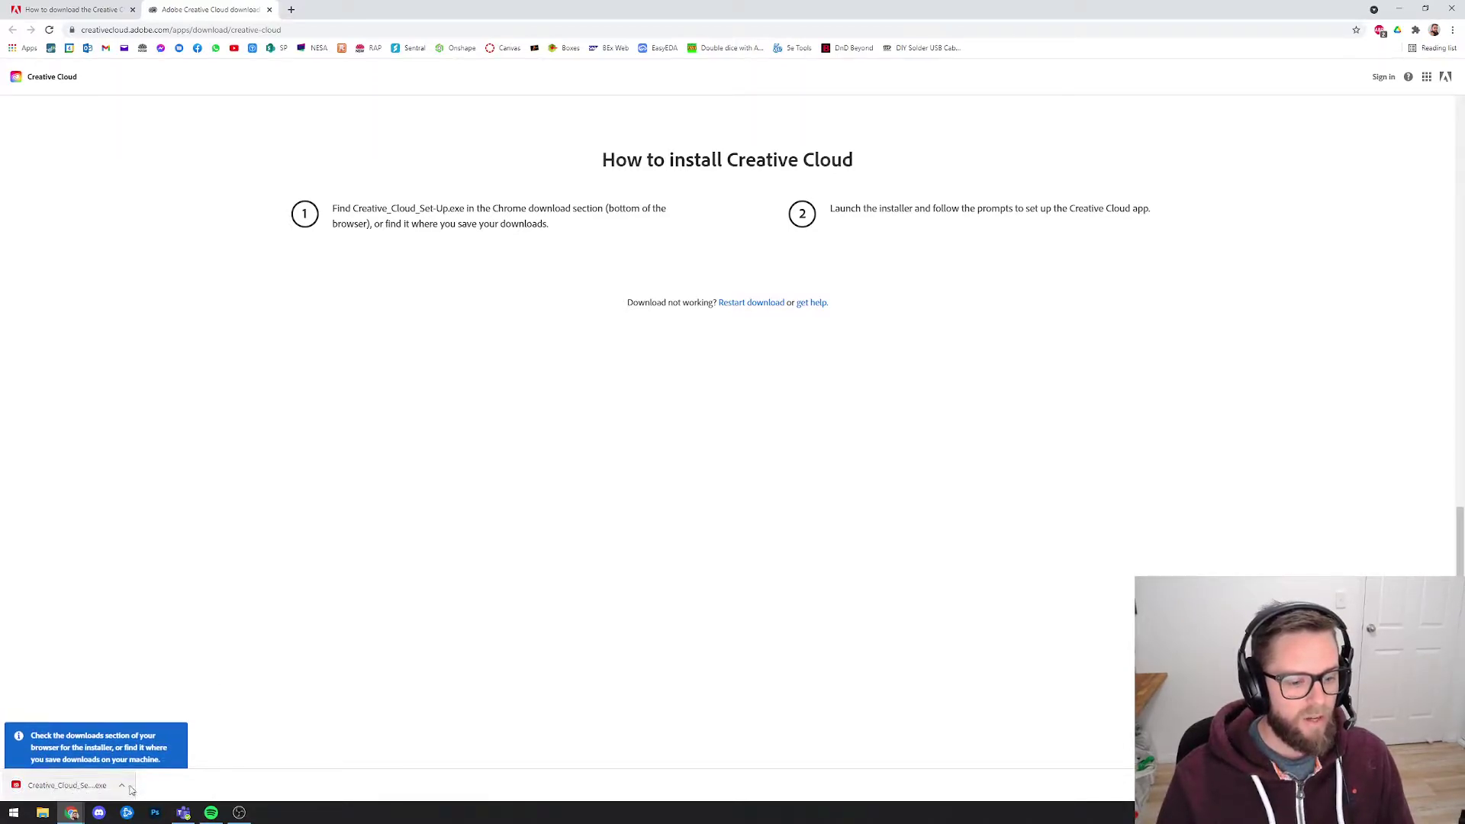
Launch Creative_Cloud_Set-Up.exe, then close the installer and confirm Cancel Installation.
{"action": "left_click", "coordinate": [72, 787]}
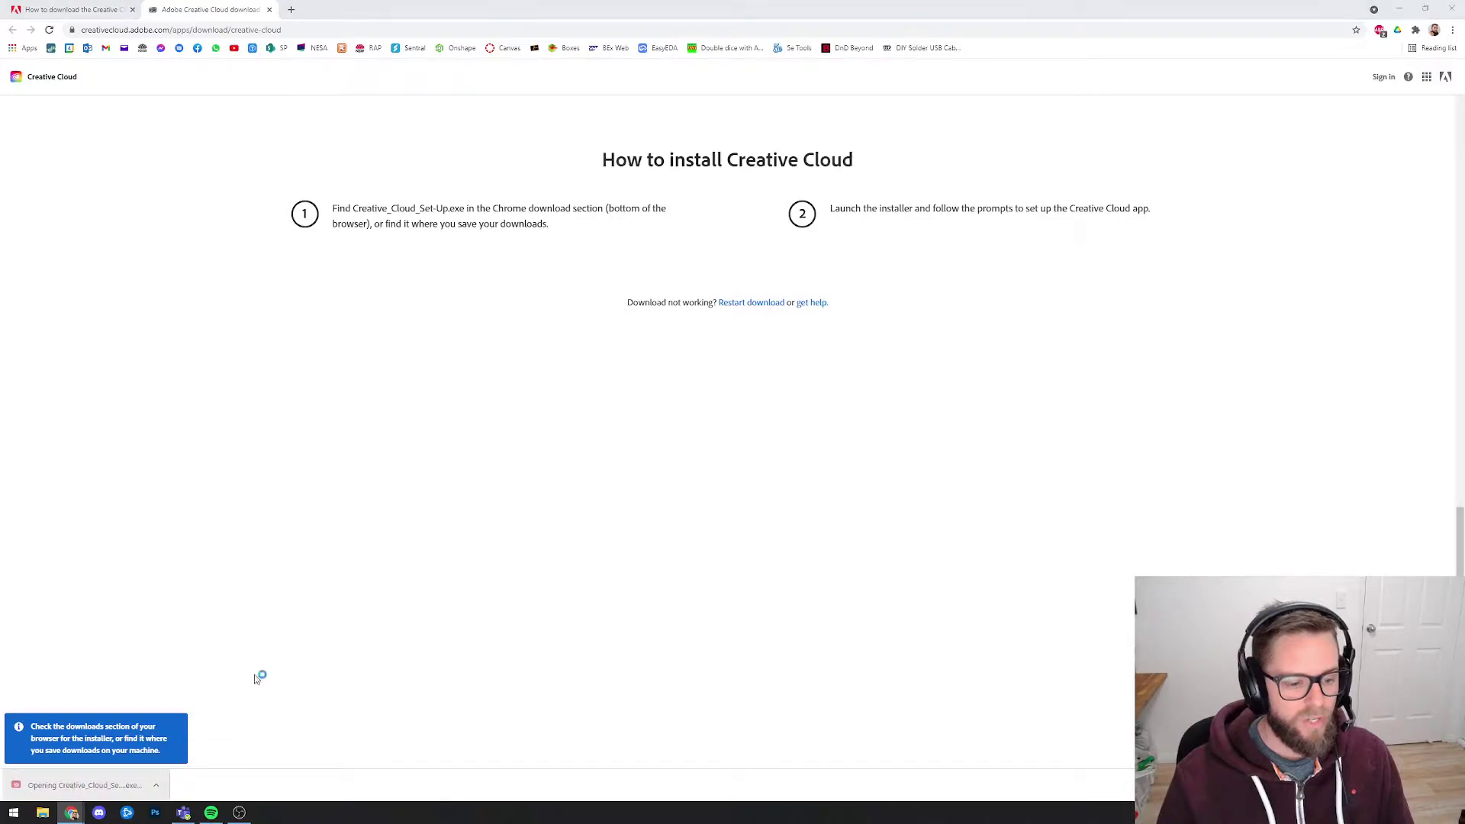
{"action": "left_click_drag", "start_coordinate": [693, 205], "coordinate": [686, 222]}
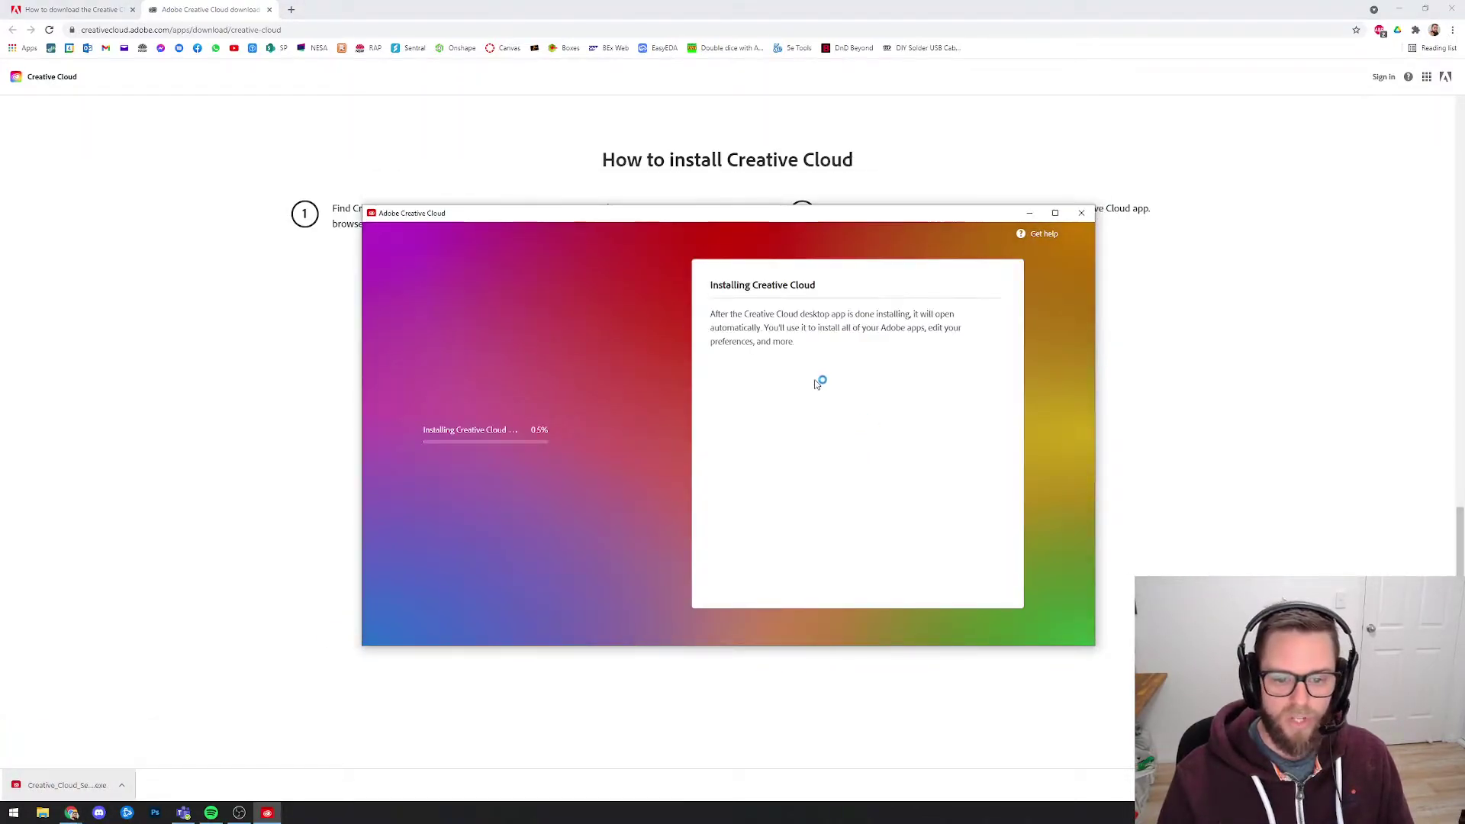
{"action": "left_click", "coordinate": [1081, 212]}
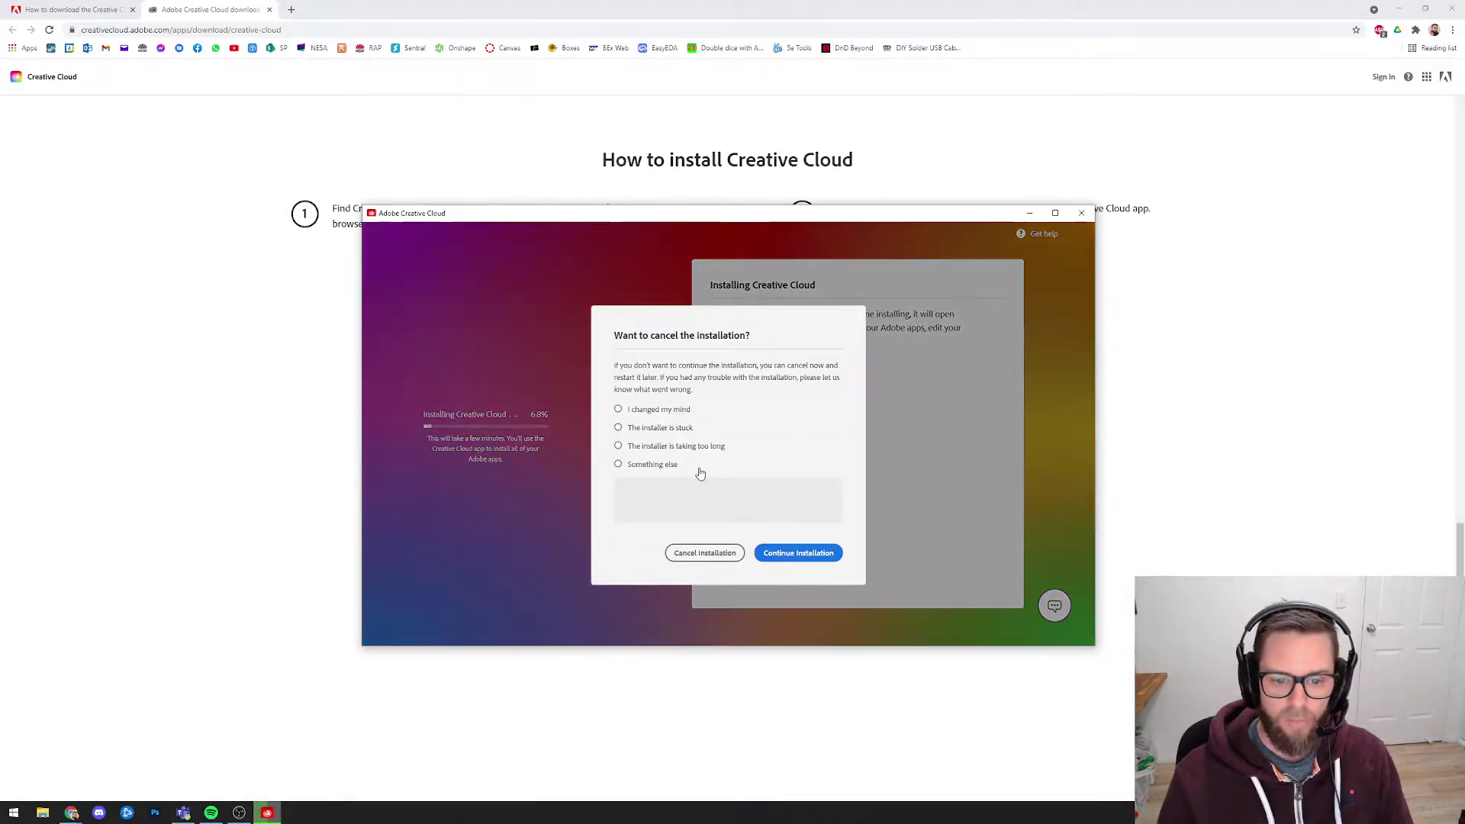
{"action": "left_click", "coordinate": [705, 552]}
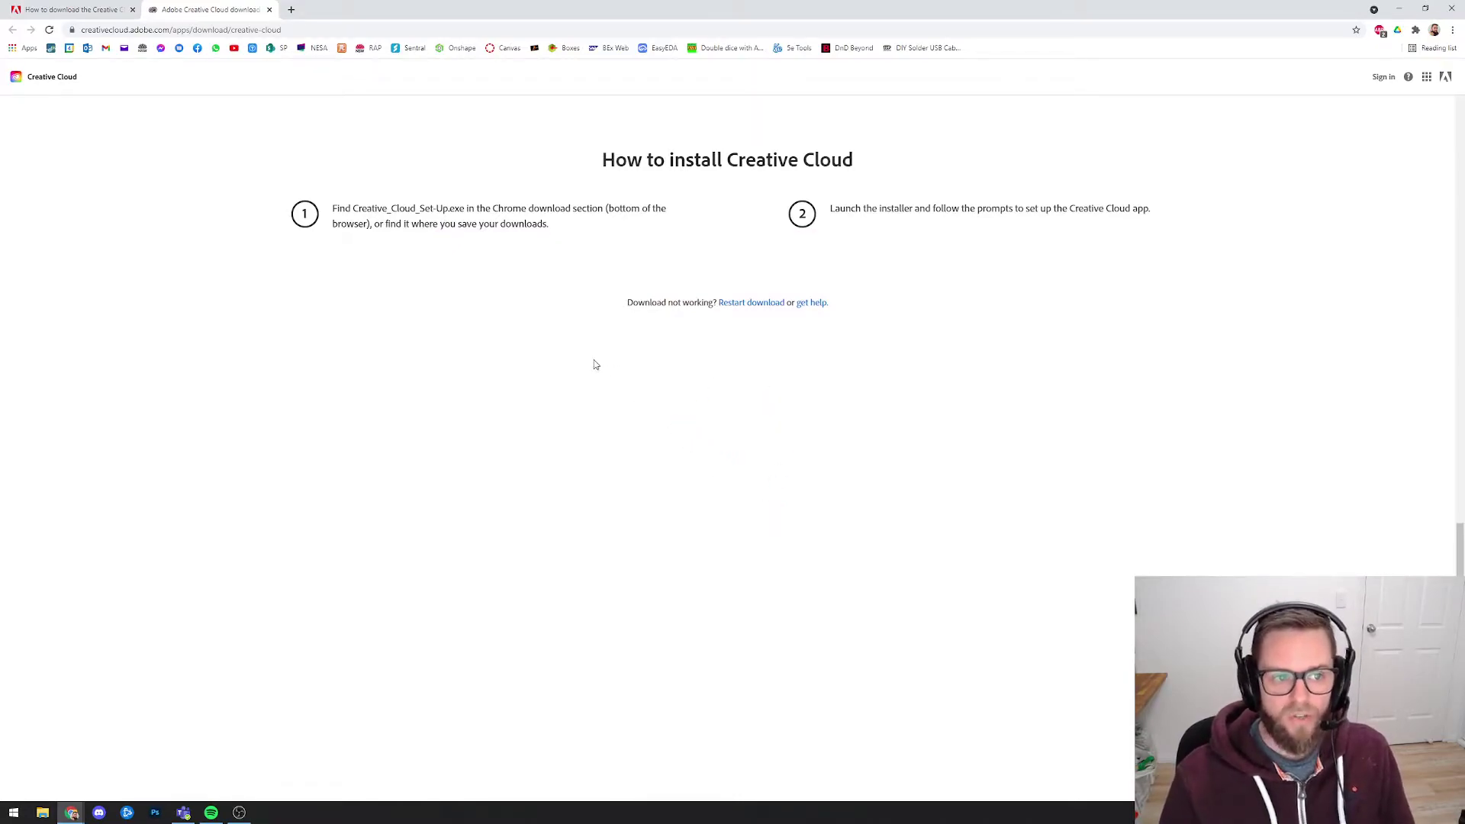
Launch Creative Cloud Desktop from a Start search for 'creat' and browse its All apps list.
{"action": "left_click", "coordinate": [1398, 8]}
{"action": "key", "text": "super"}
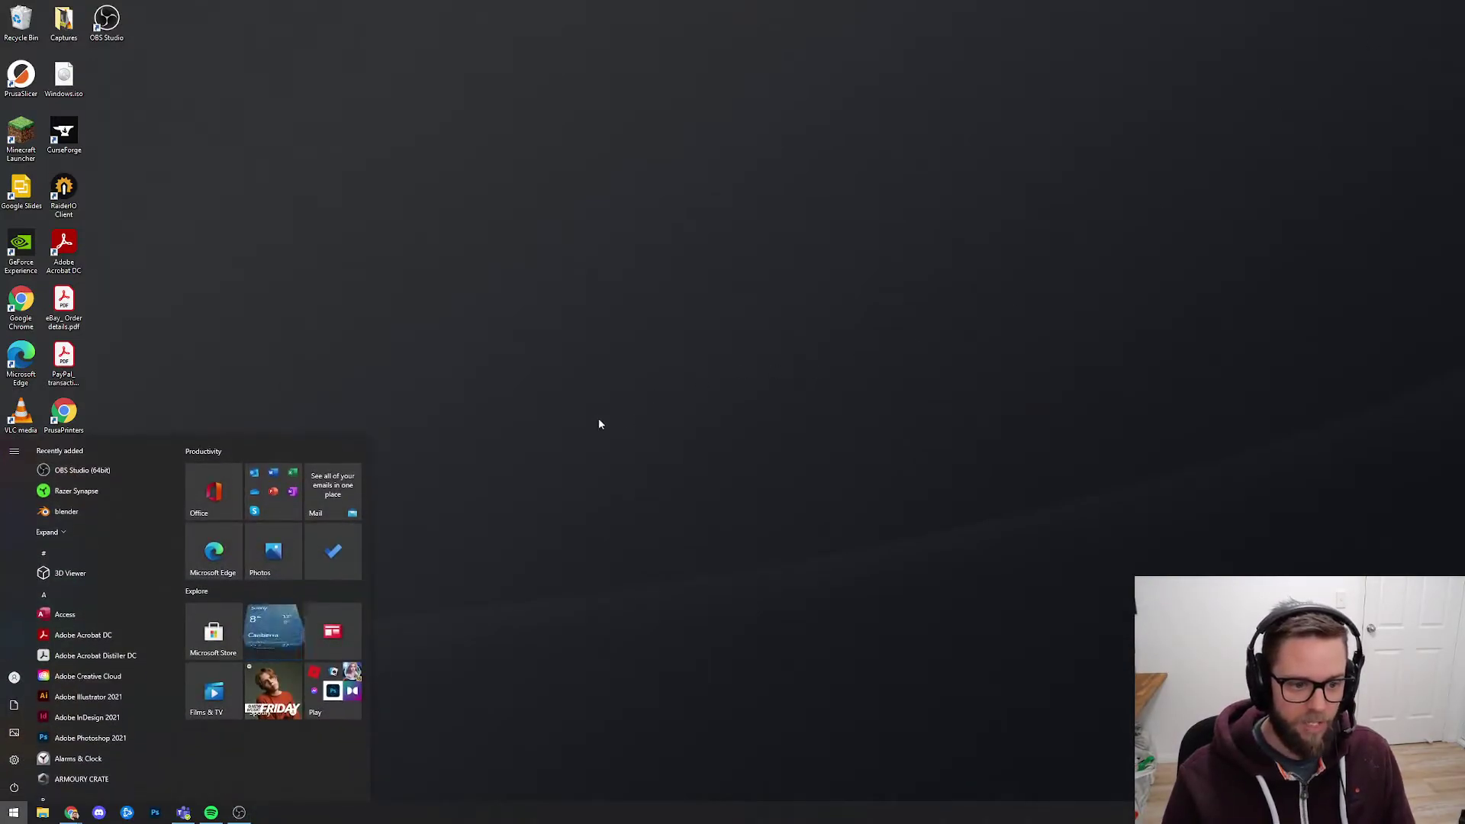
{"action": "type", "text": "creat"}
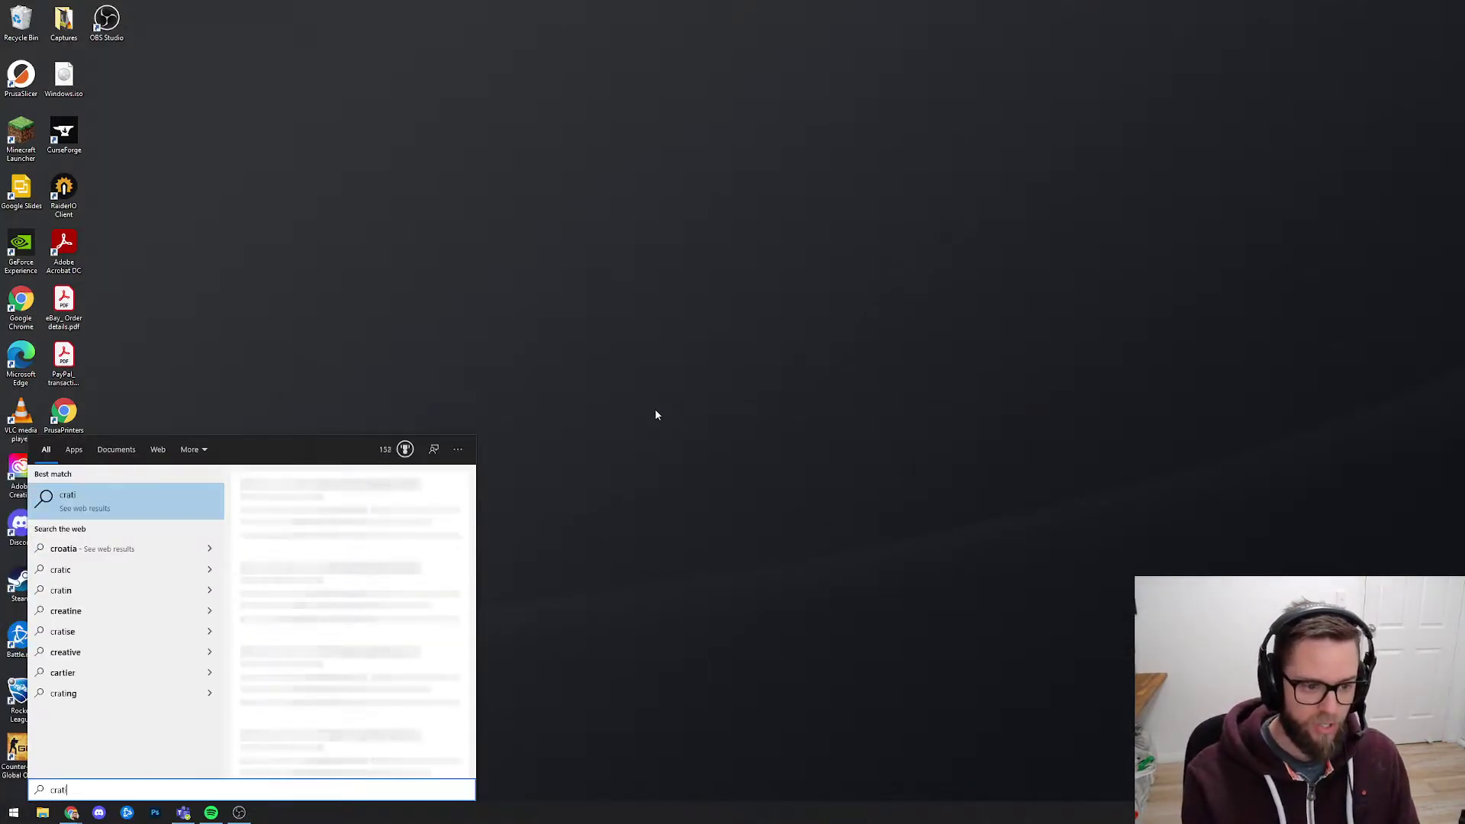
{"action": "key", "text": "Return"}
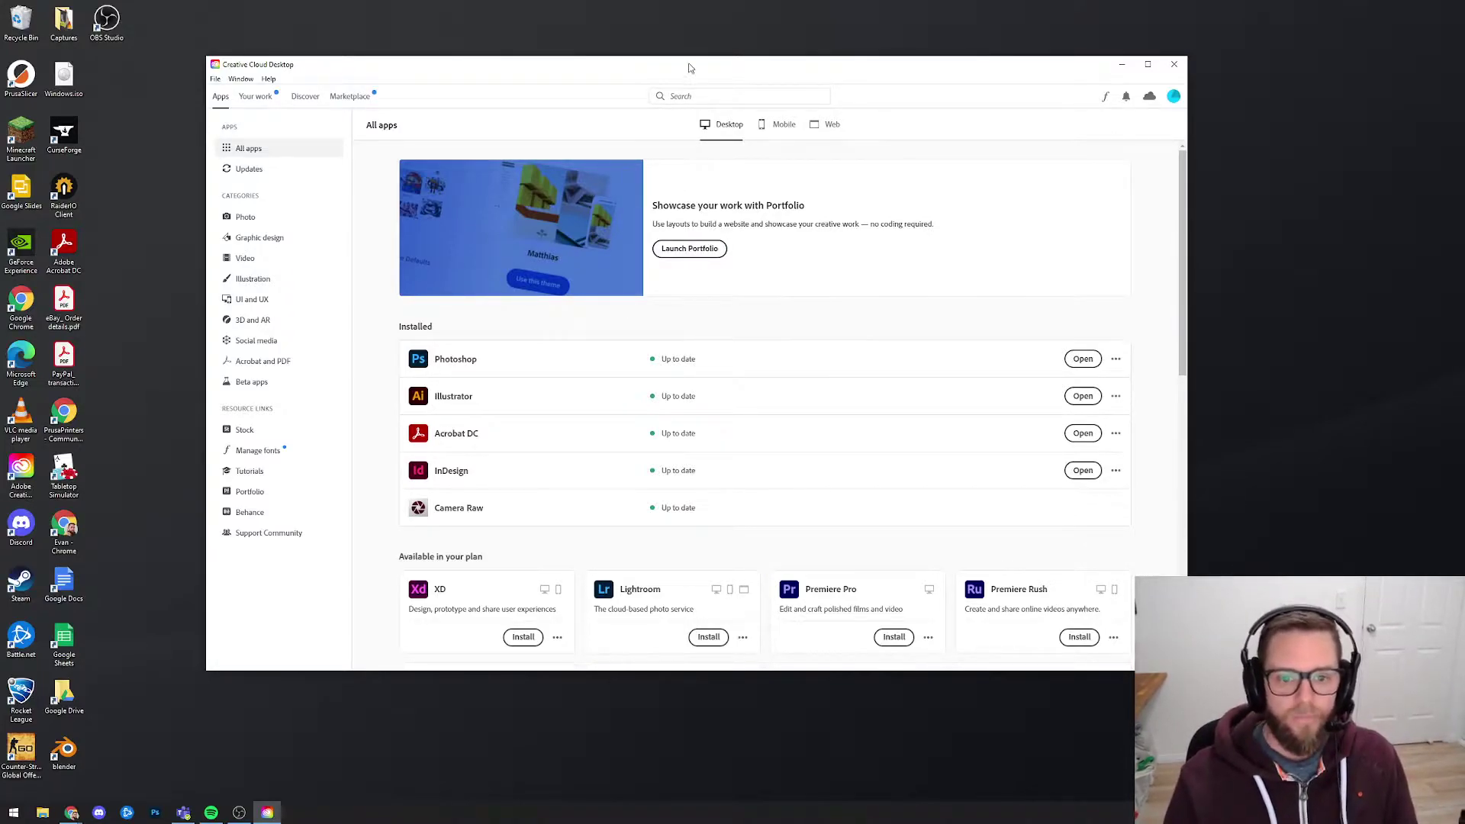
{"action": "left_click_drag", "start_coordinate": [688, 67], "coordinate": [689, 77]}
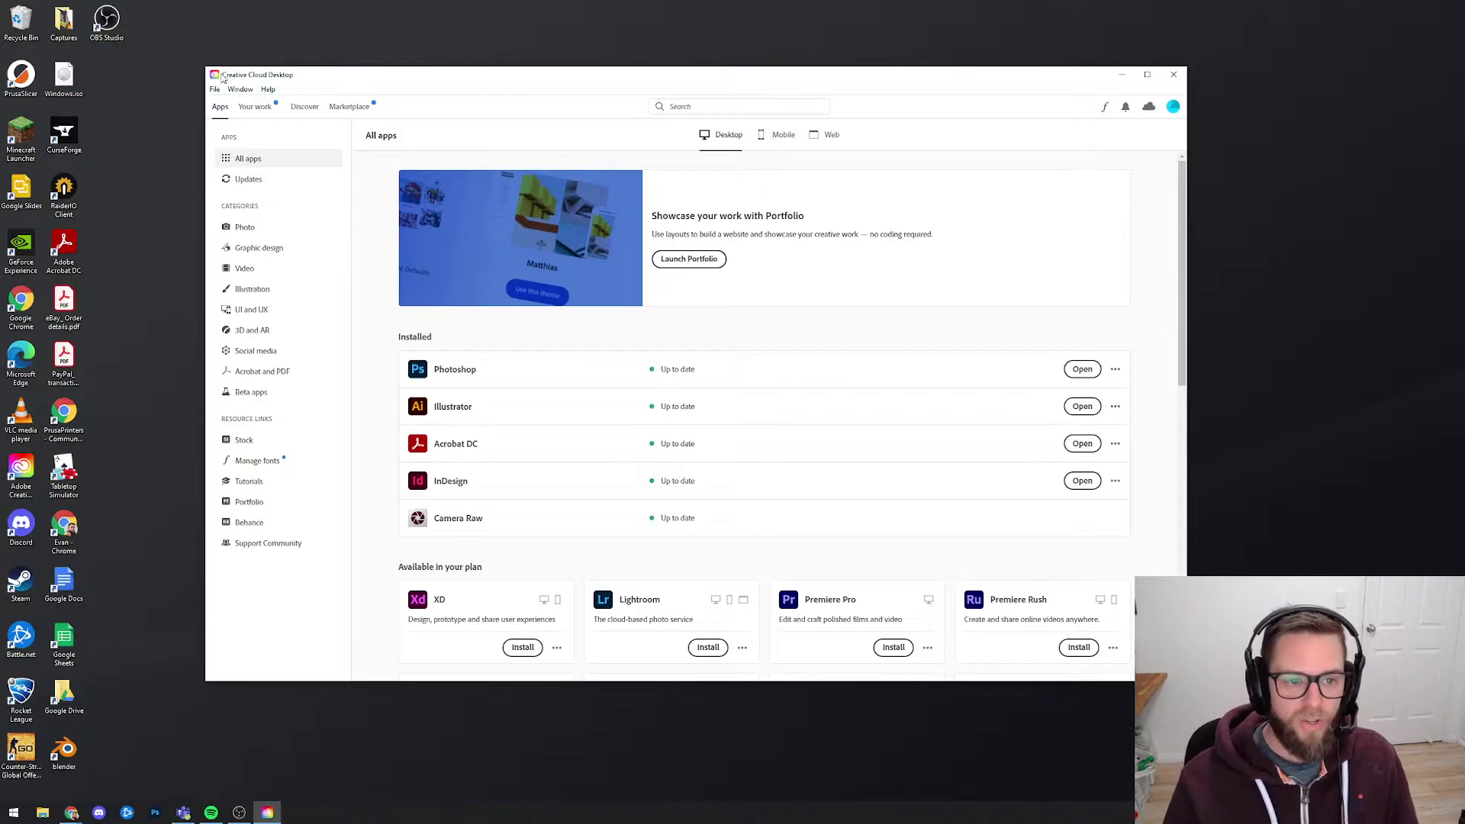
{"action": "scroll", "coordinate": [752, 425], "scroll_direction": "down", "scroll_amount": 3}
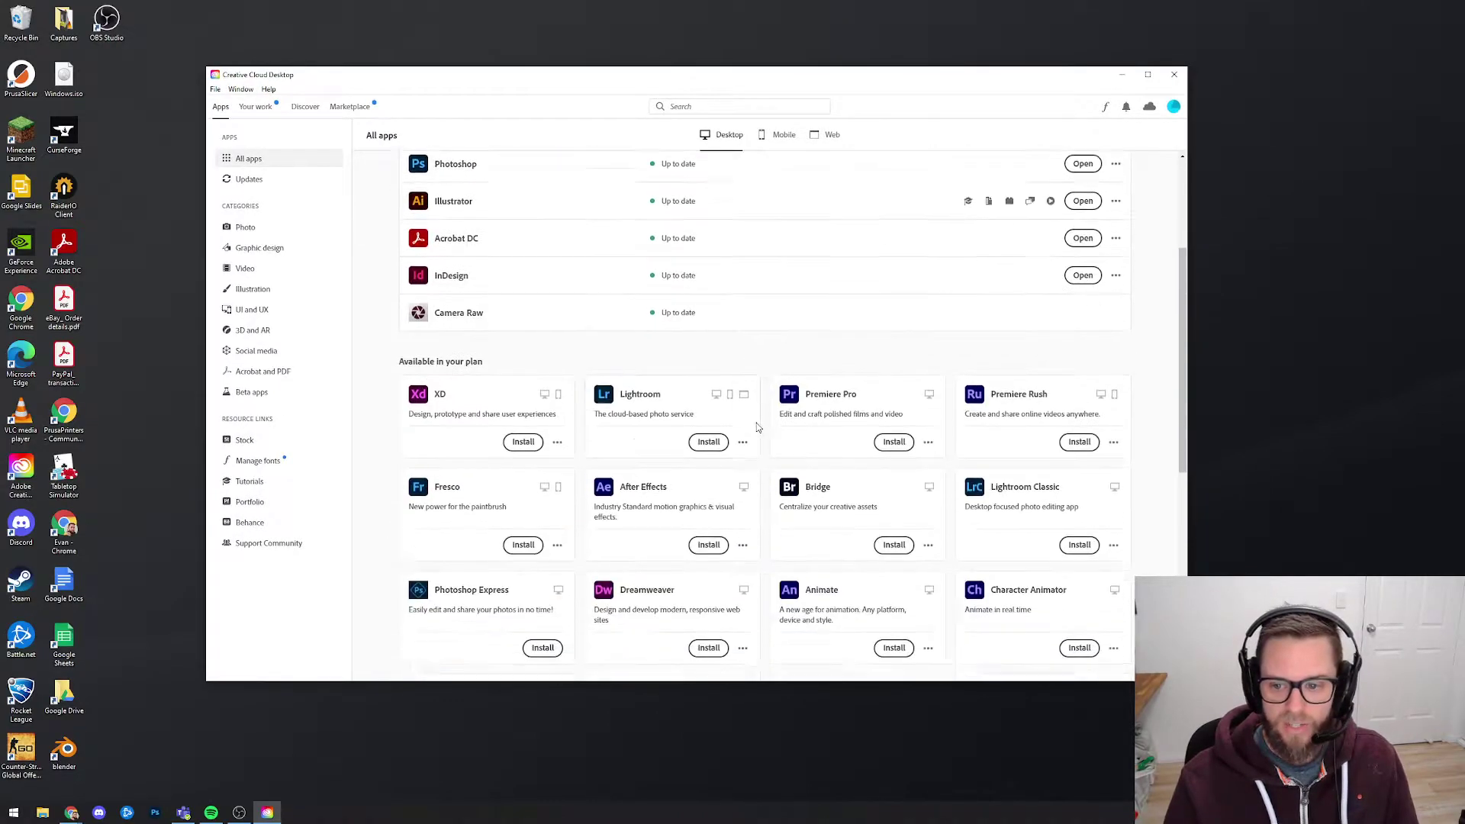
{"action": "scroll", "coordinate": [752, 425], "scroll_direction": "up", "scroll_amount": 3}
{"action": "mouse_move", "coordinate": [1182, 299]}
{"action": "left_mouse_down"}
{"action": "mouse_move", "coordinate": [1167, 580]}
{"action": "mouse_move", "coordinate": [1203, 418]}
{"action": "mouse_move", "coordinate": [1204, 312]}
{"action": "left_mouse_up"}
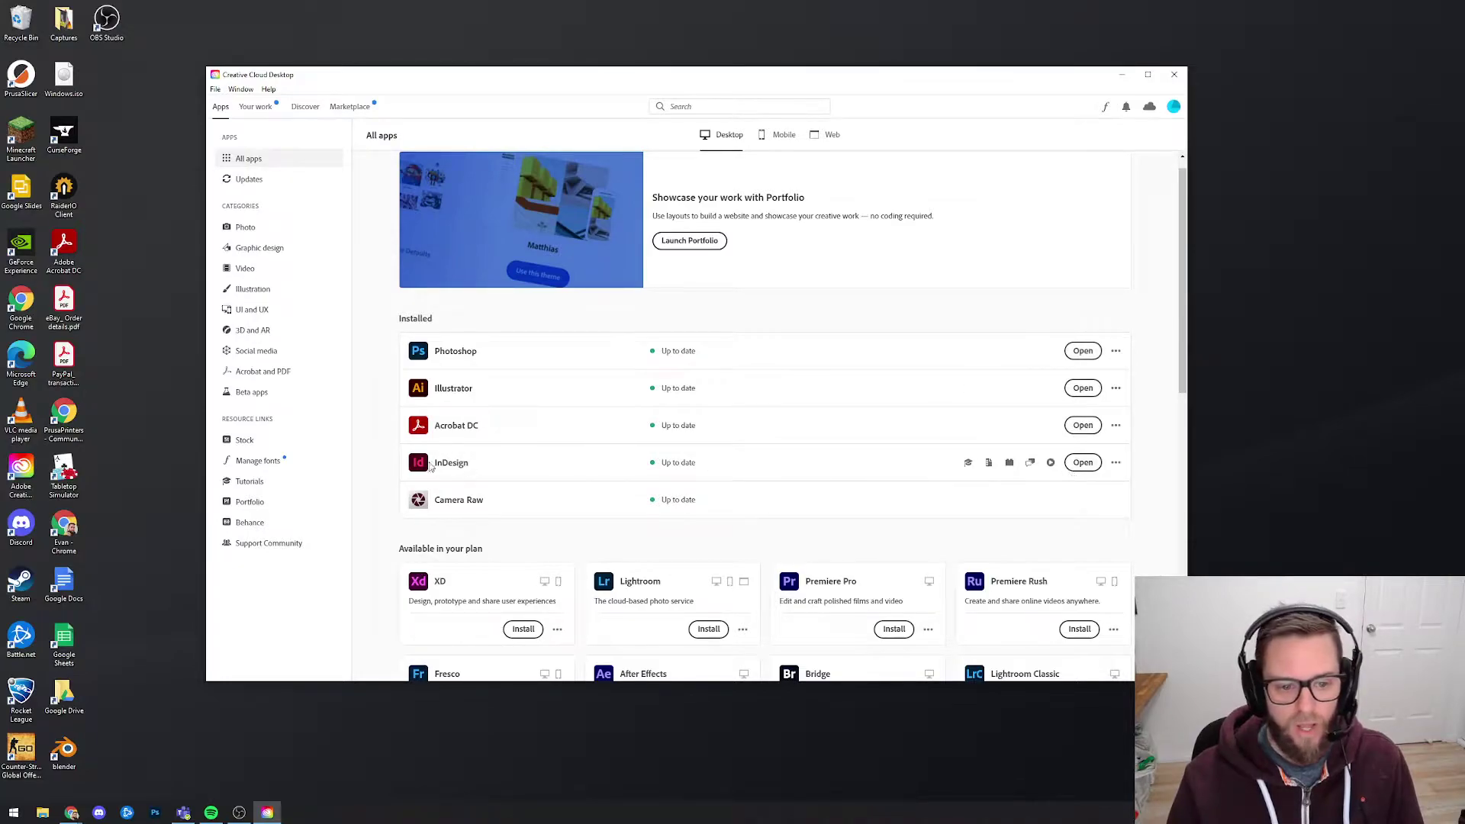
Launch InDesign from Creative Cloud and step through the What's new tour to the Home screen.
{"action": "left_click", "coordinate": [1080, 465]}
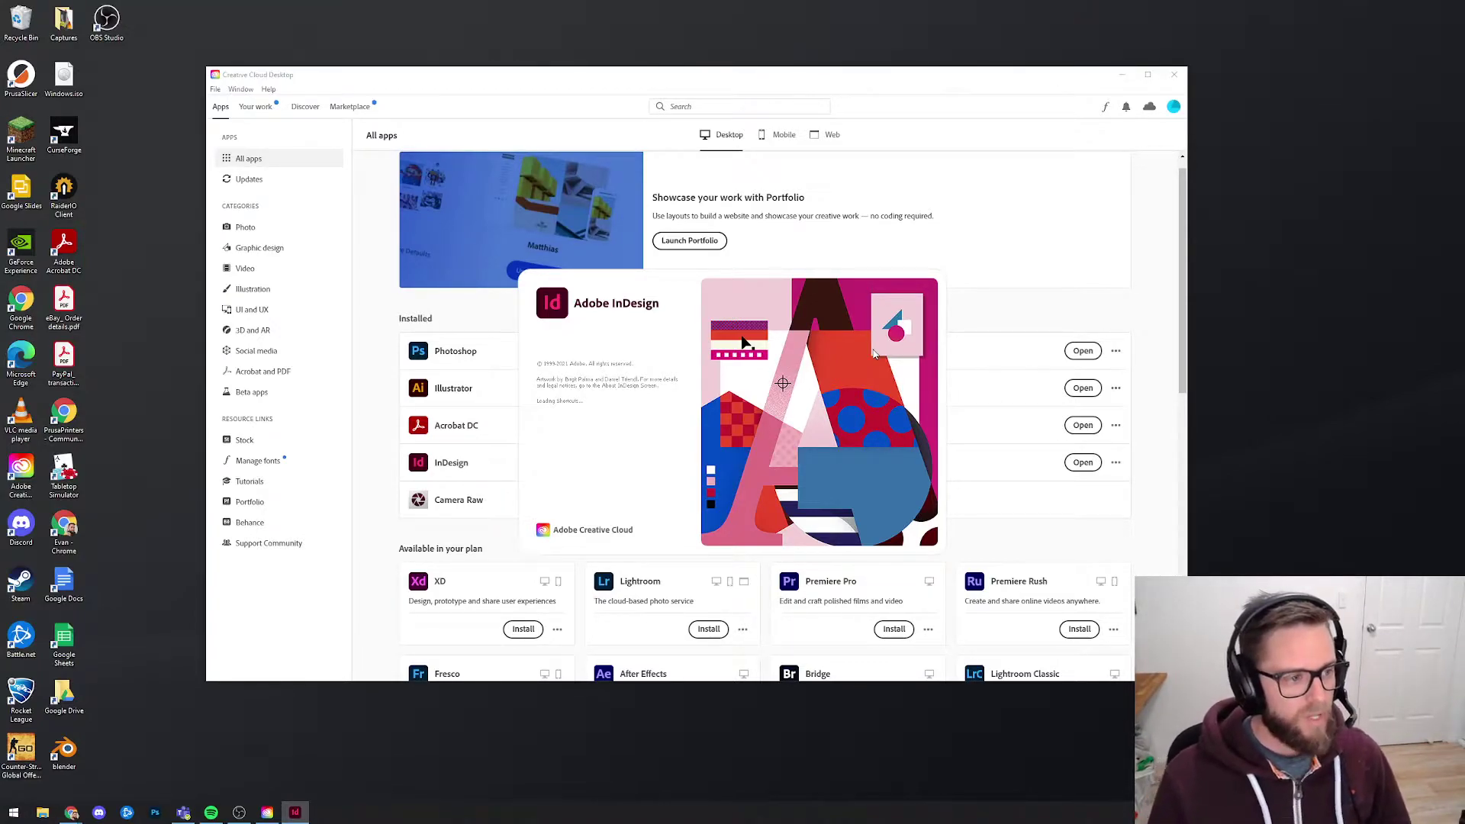
{"action": "left_click", "coordinate": [1121, 74]}
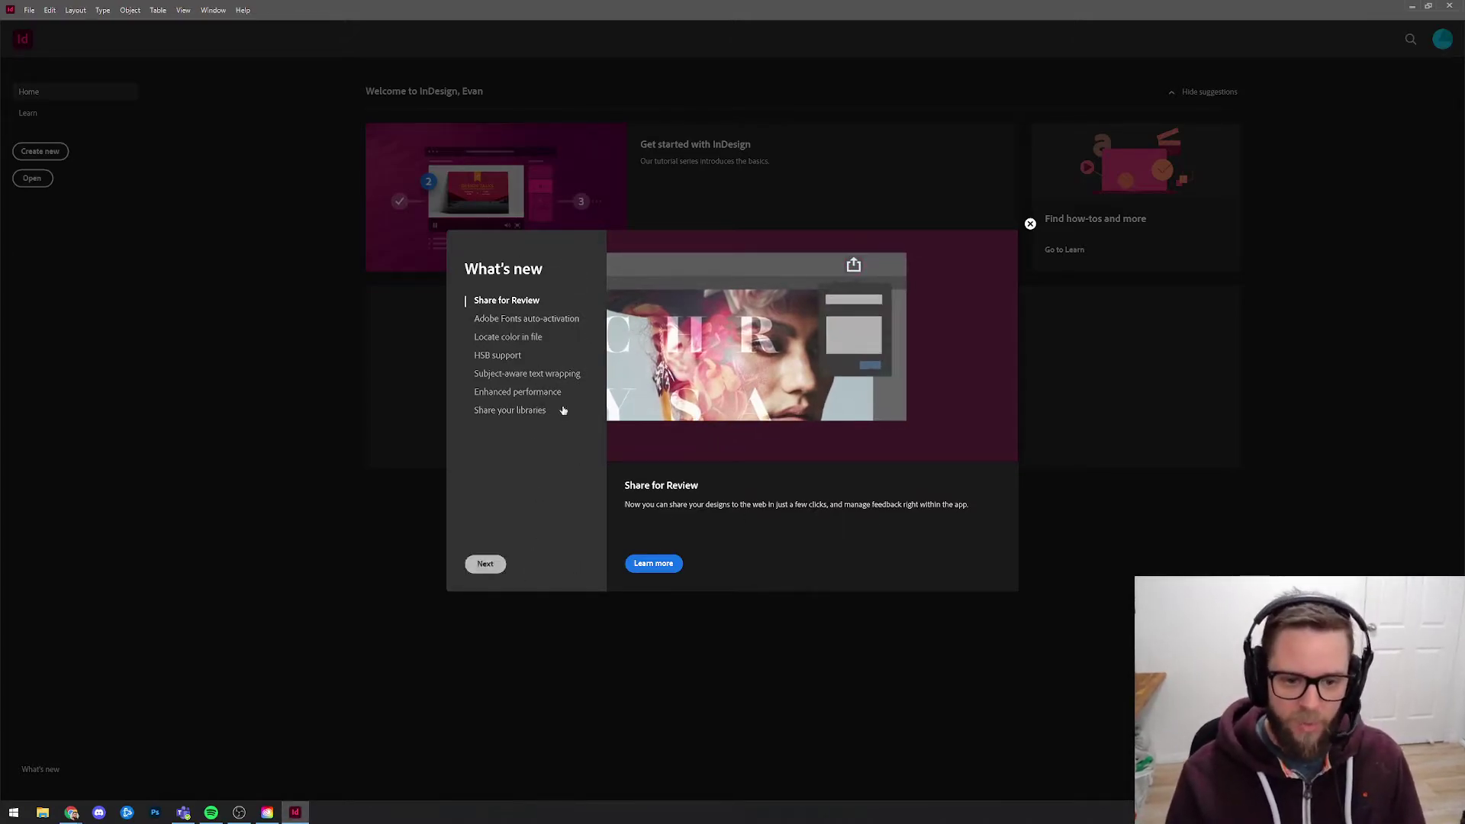
{"action": "left_click", "coordinate": [485, 565]}
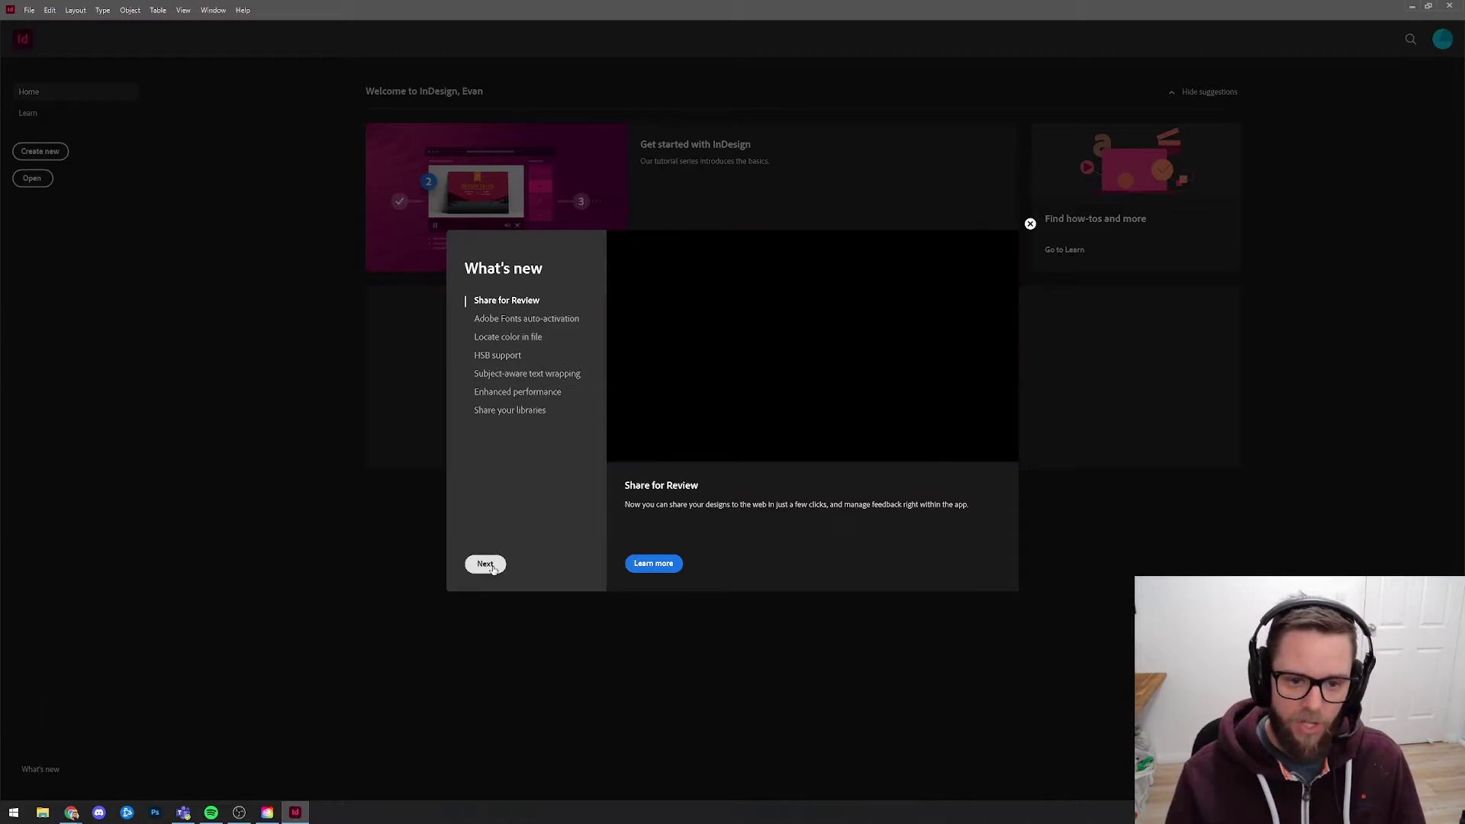
{"action": "left_click", "coordinate": [485, 565]}
{"action": "left_click", "coordinate": [1030, 224]}
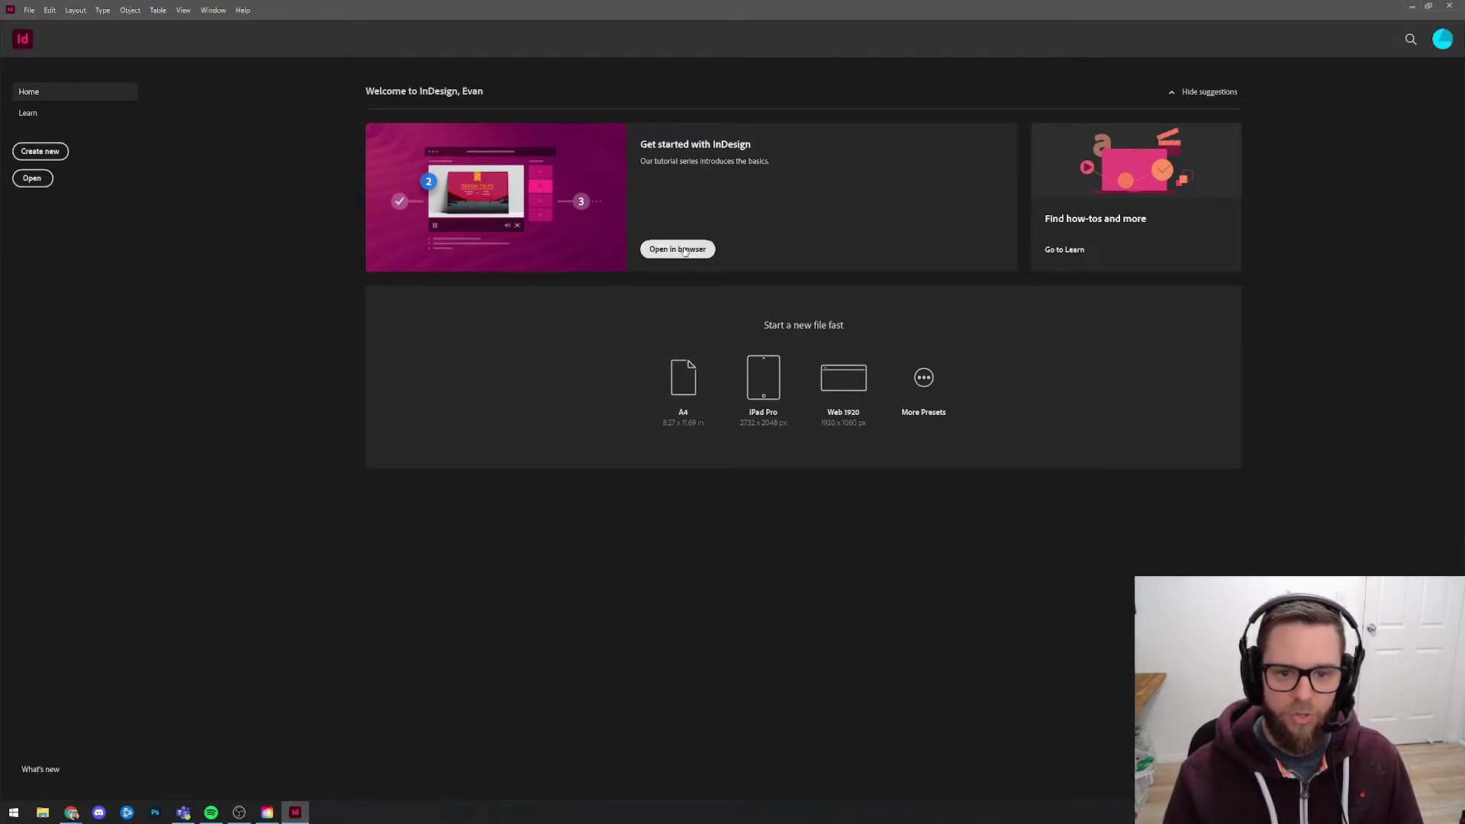
Open the New Document dialog and browse the blank Print and Web presets, ending on Print.
{"action": "left_click", "coordinate": [51, 157]}
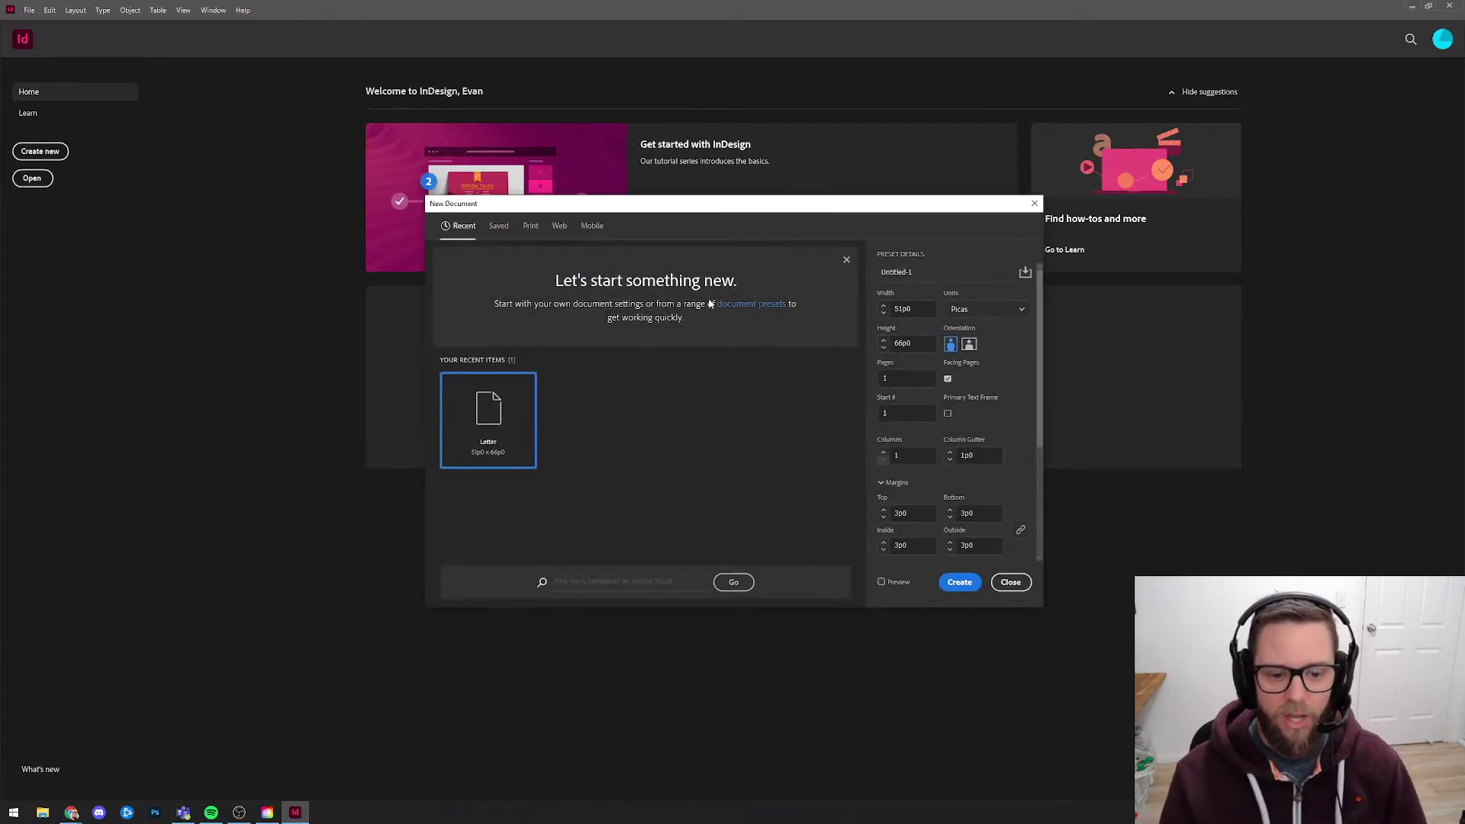
{"action": "left_click_drag", "start_coordinate": [1040, 609], "coordinate": [1216, 749]}
{"action": "left_click_drag", "start_coordinate": [824, 200], "coordinate": [698, 118]}
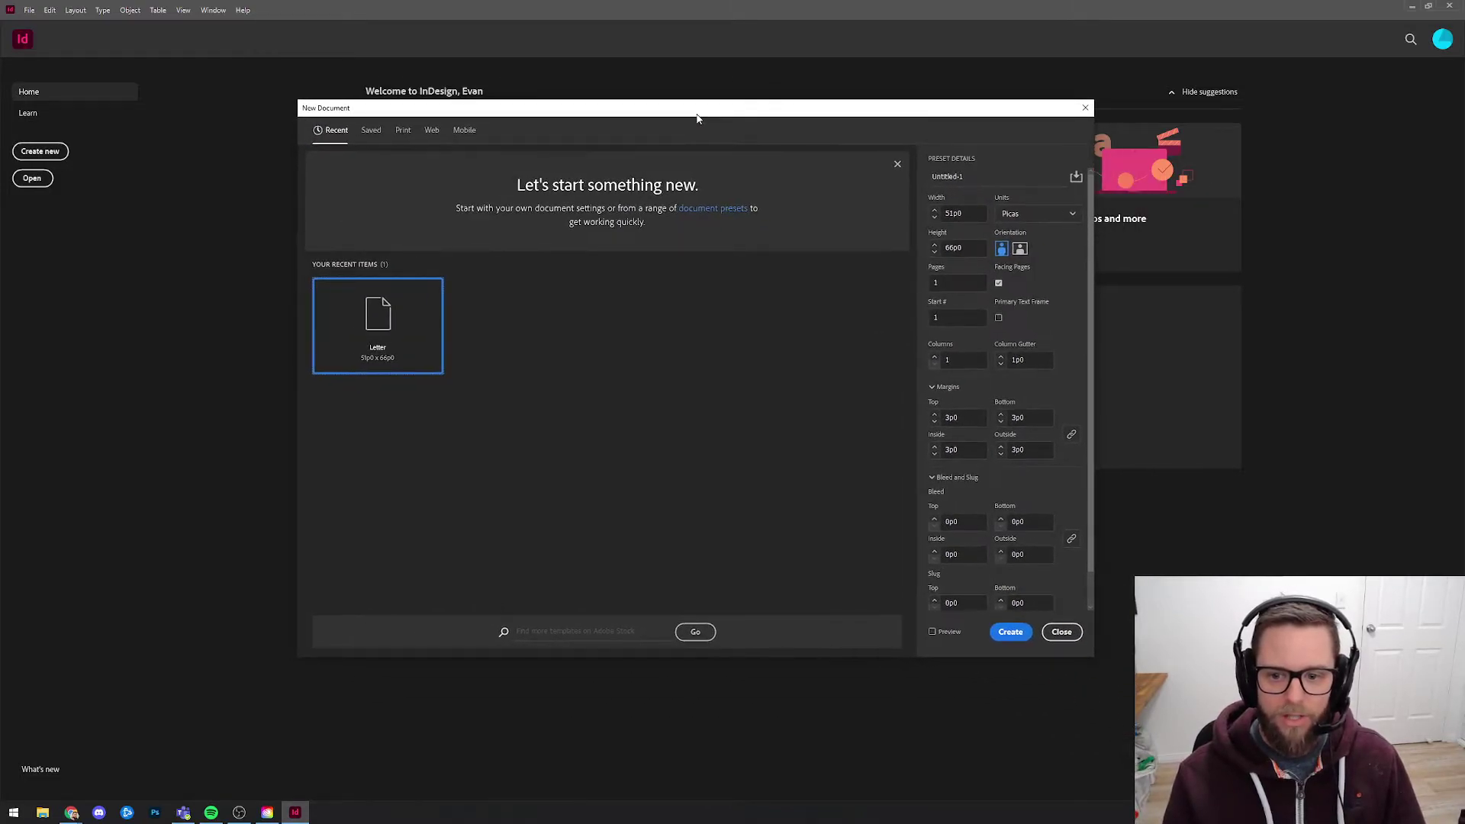
{"action": "left_click", "coordinate": [376, 135]}
{"action": "left_click", "coordinate": [403, 135]}
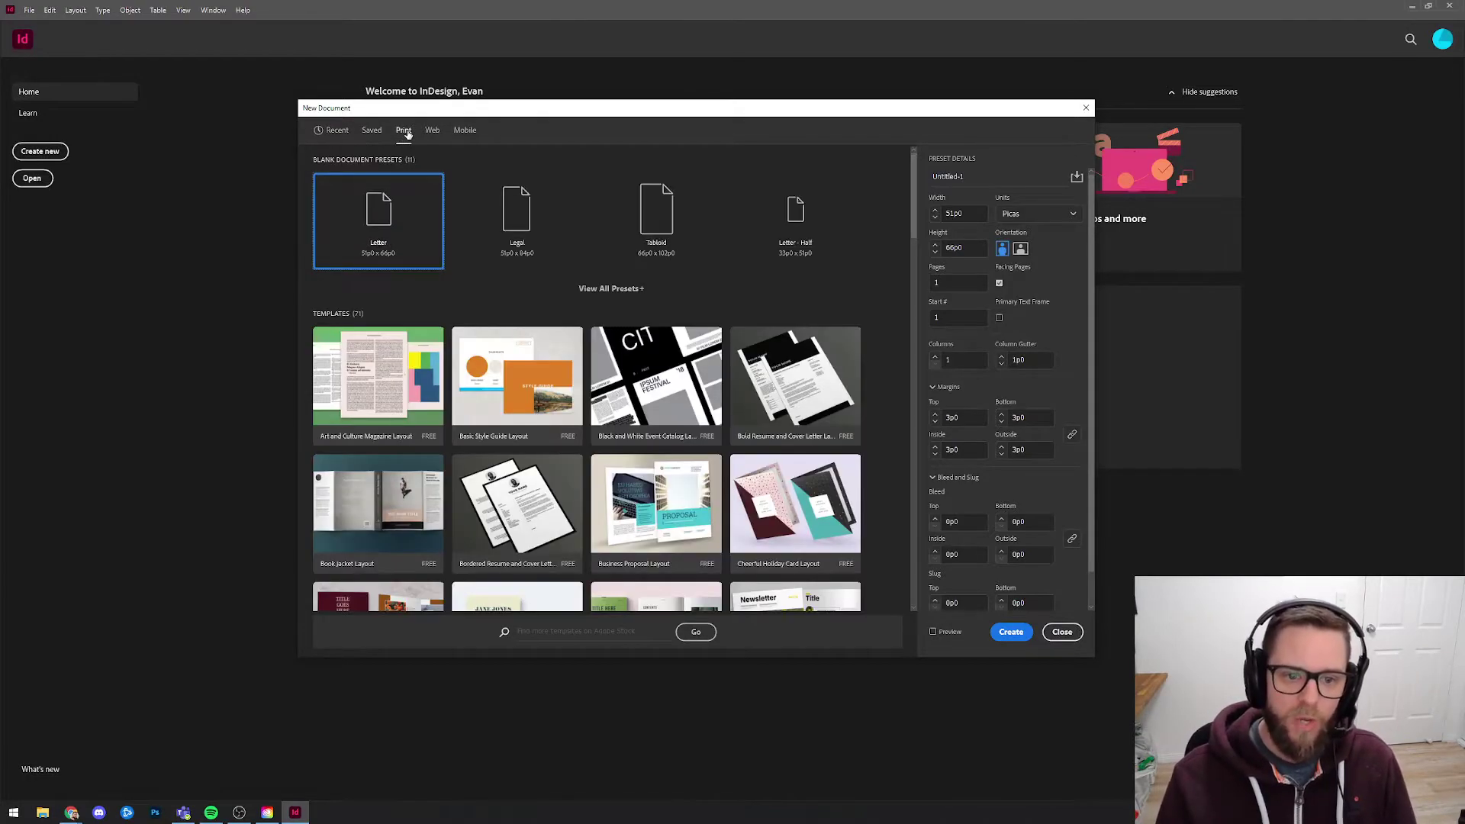
{"action": "left_click", "coordinate": [611, 288]}
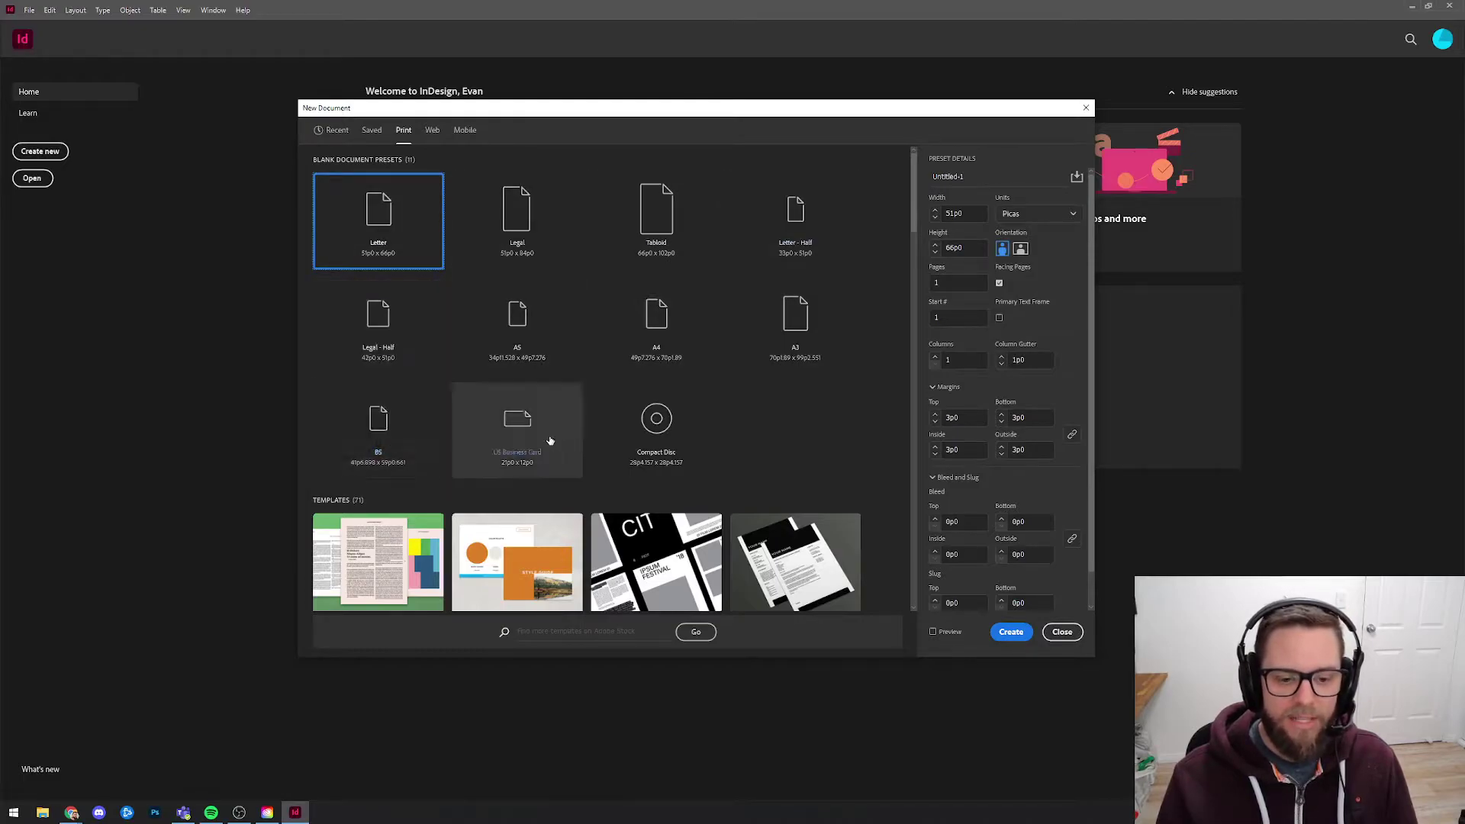
{"action": "left_click_drag", "start_coordinate": [656, 111], "coordinate": [667, 122]}
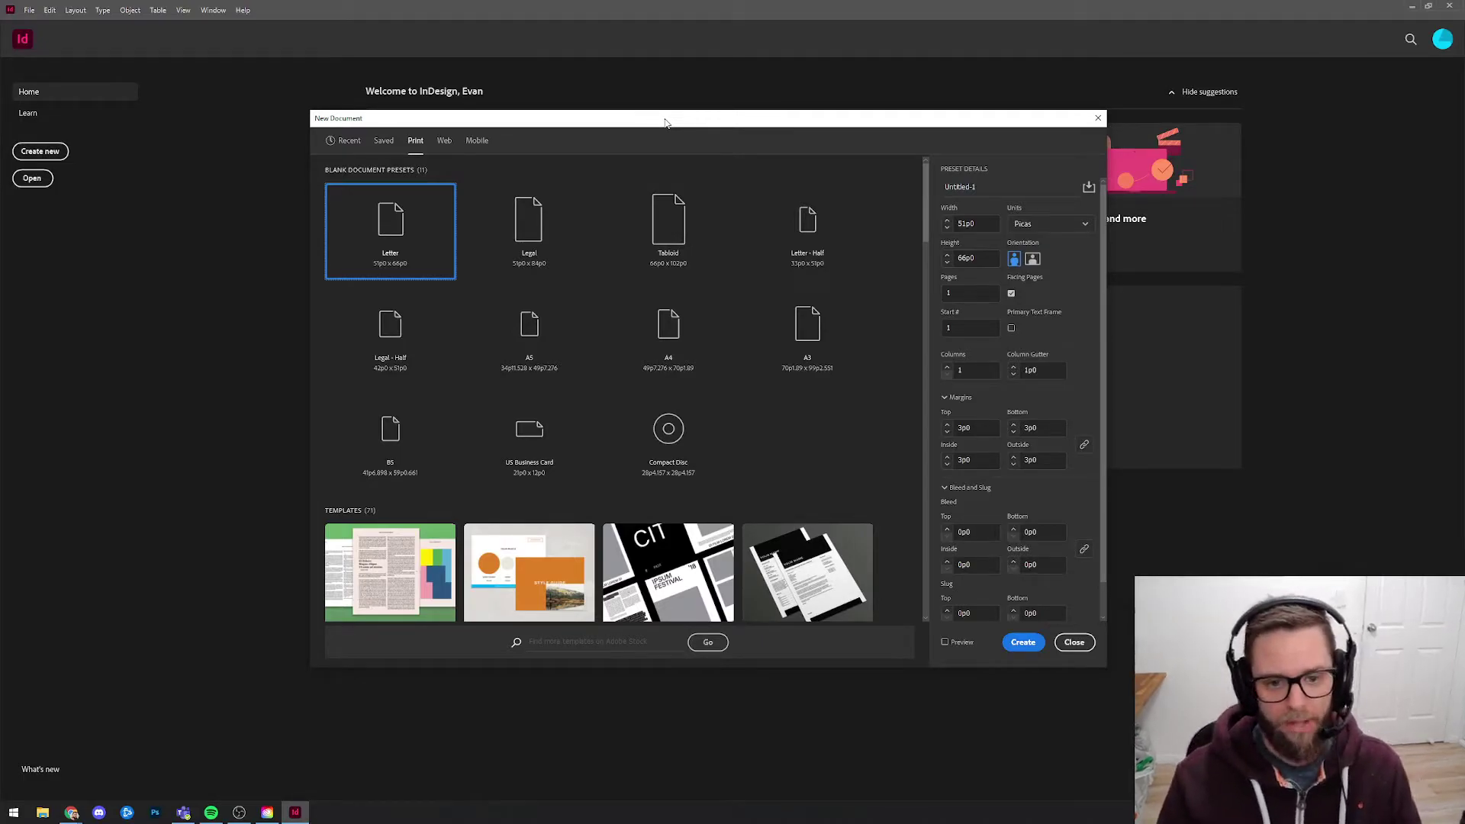
{"action": "left_click", "coordinate": [444, 142]}
{"action": "left_click", "coordinate": [644, 303]}
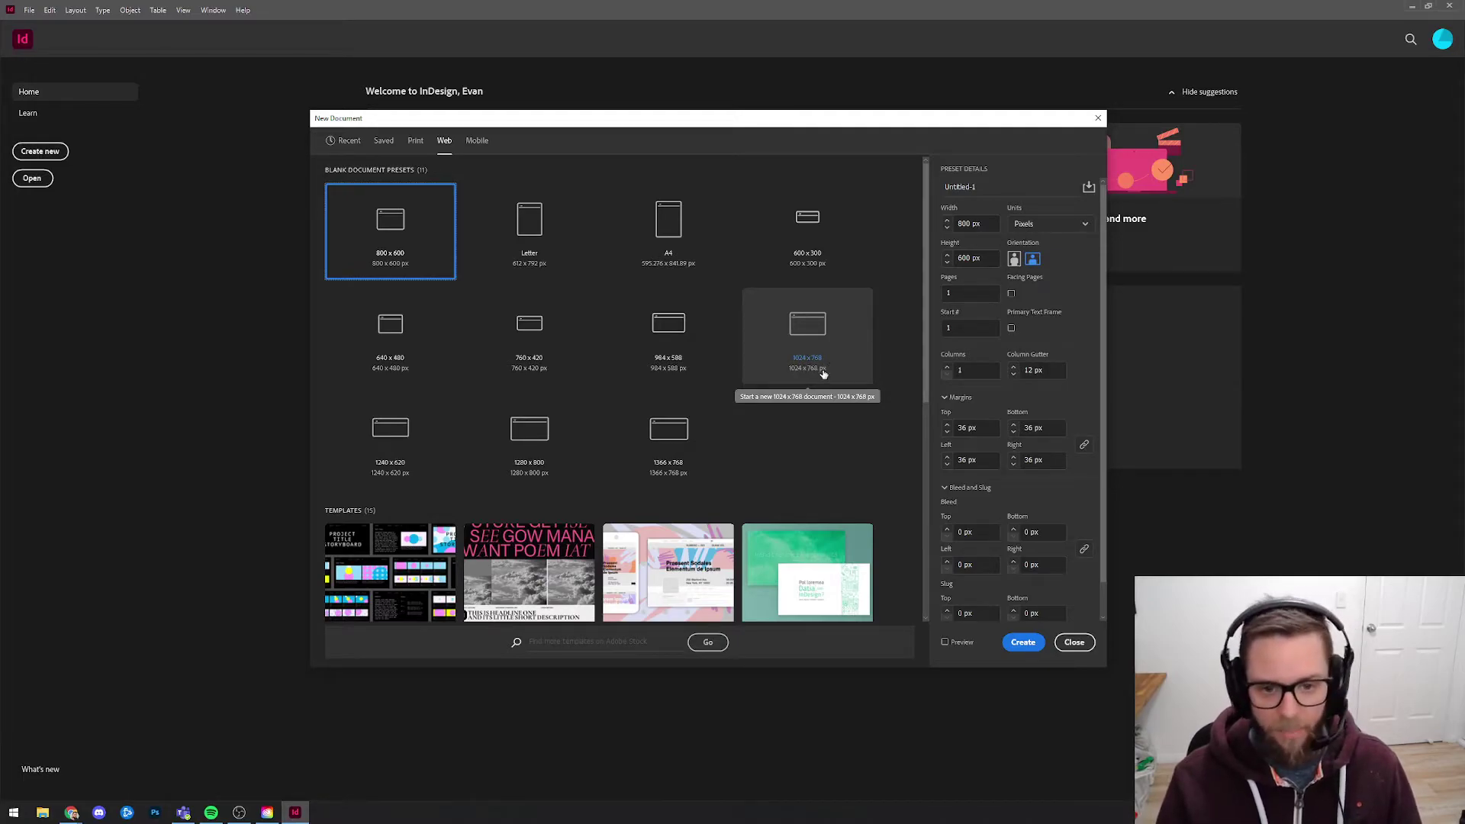
{"action": "left_click", "coordinate": [416, 141]}
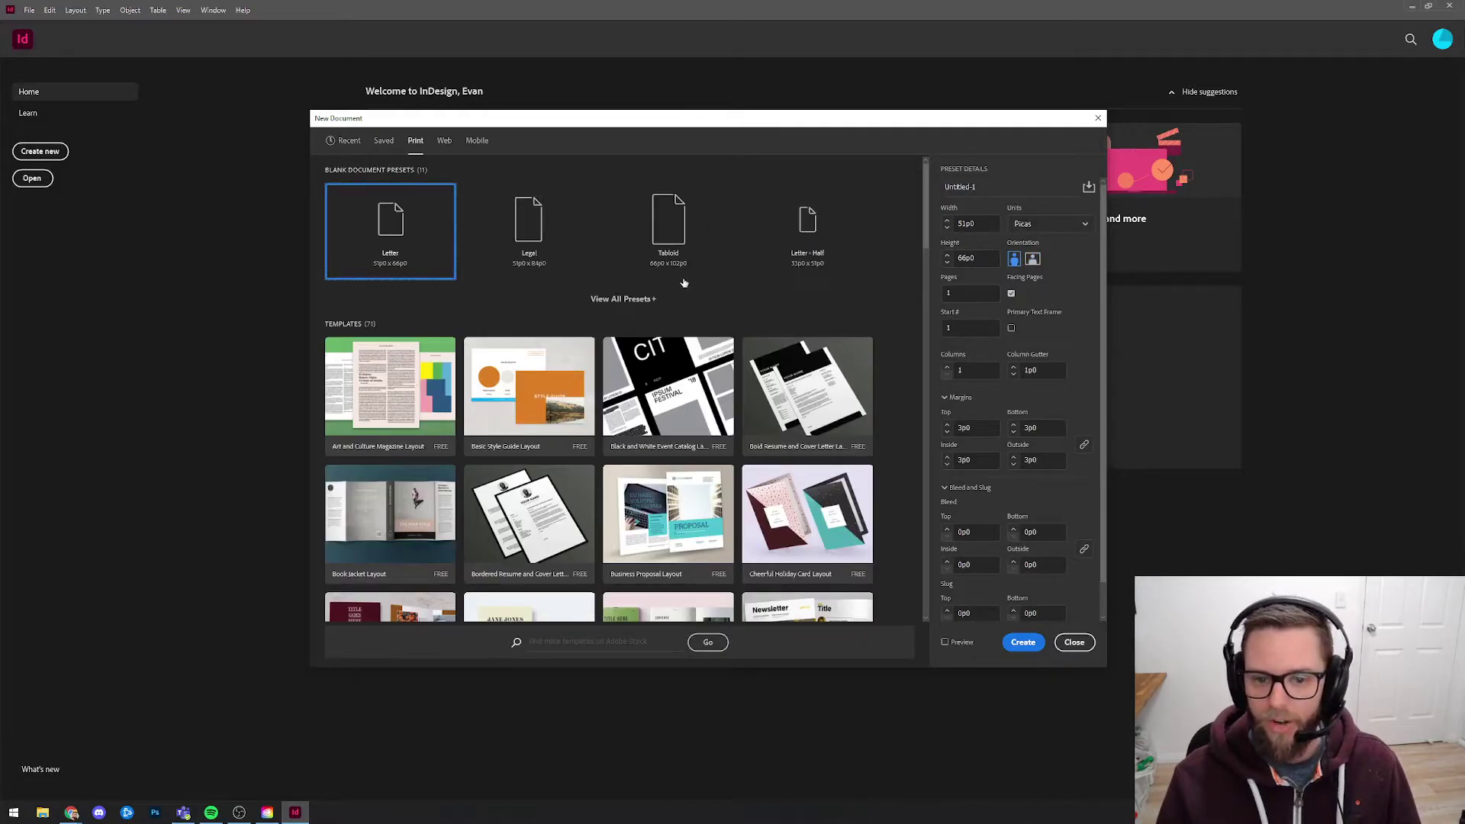
{"action": "left_click", "coordinate": [641, 299]}
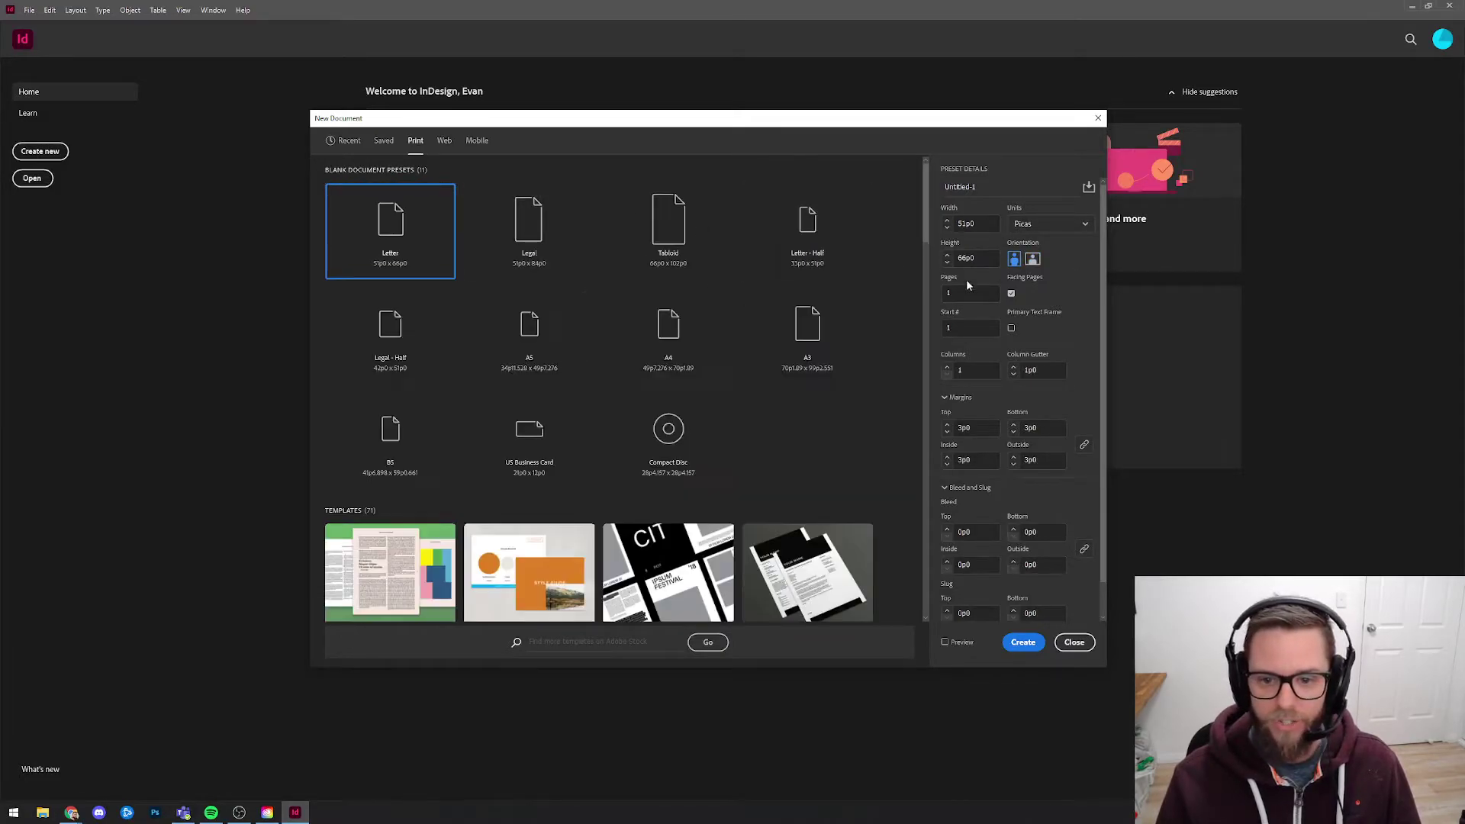
Set units to Millimeters, width to 210 mm, and start entering the page height.
{"action": "left_click", "coordinate": [1050, 224]}
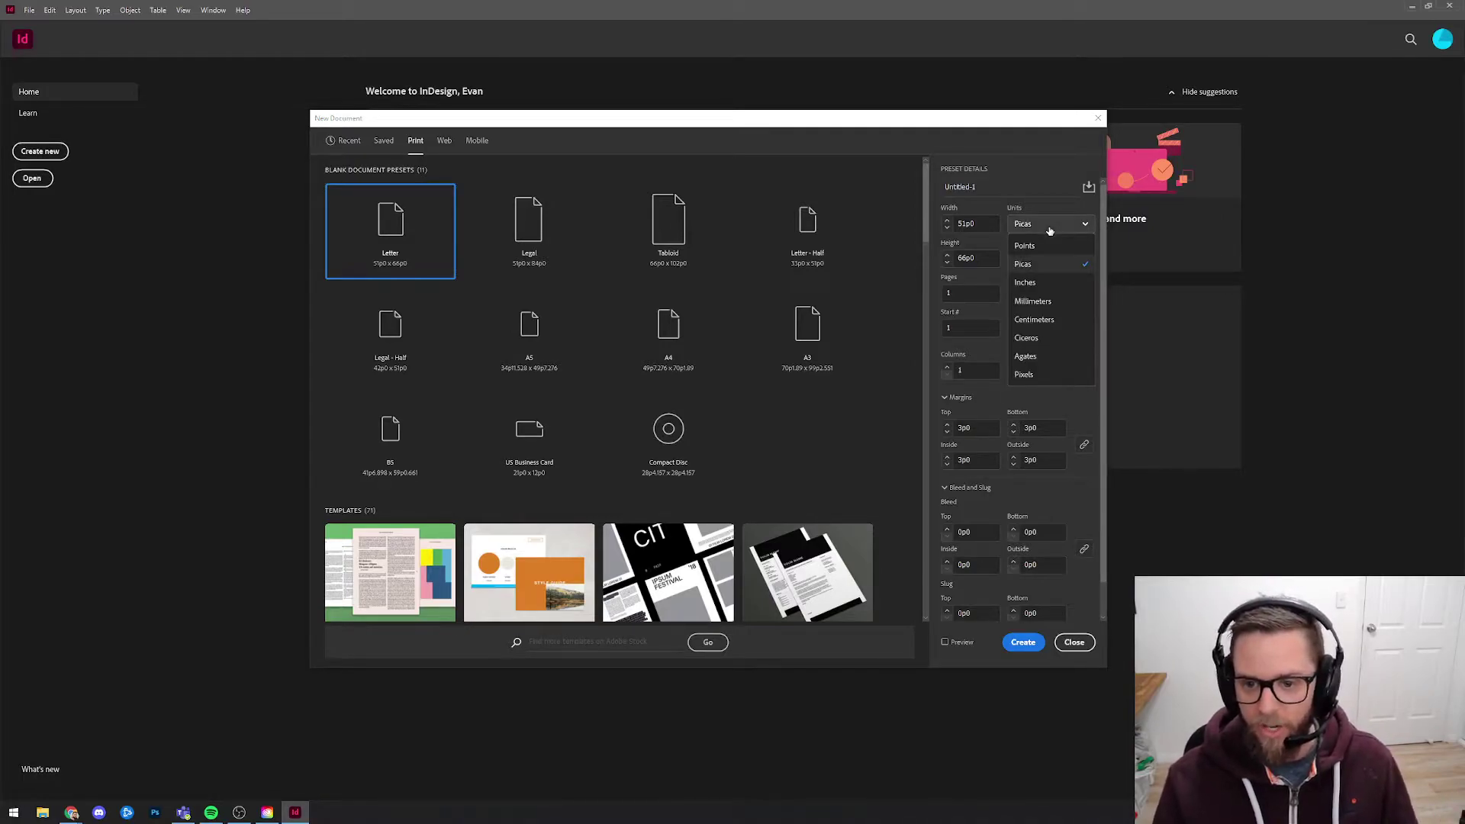
{"action": "left_click", "coordinate": [1056, 302]}
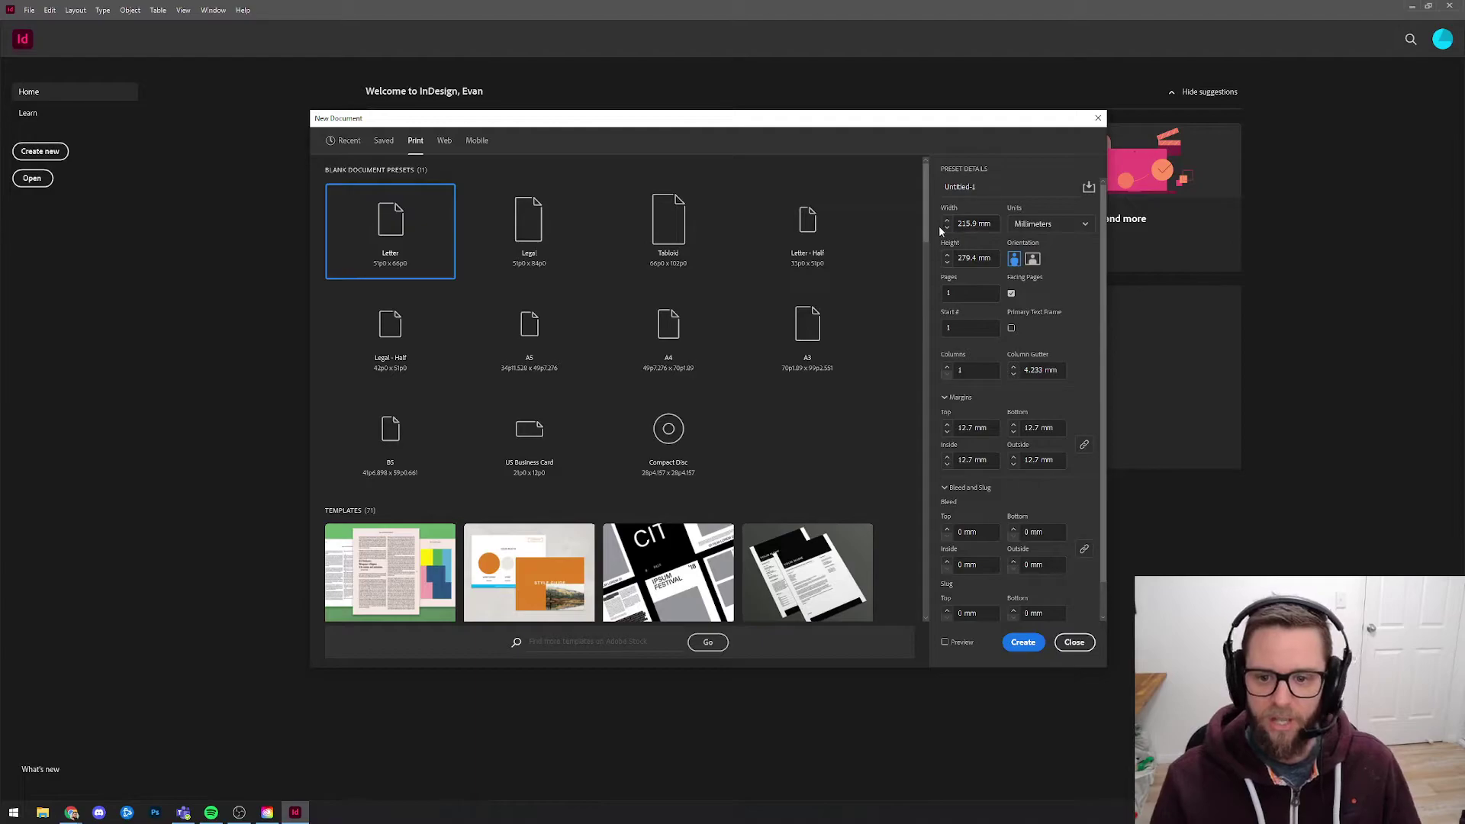
{"action": "left_click", "coordinate": [963, 223]}
{"action": "left_click_drag", "start_coordinate": [963, 223], "coordinate": [998, 224]}
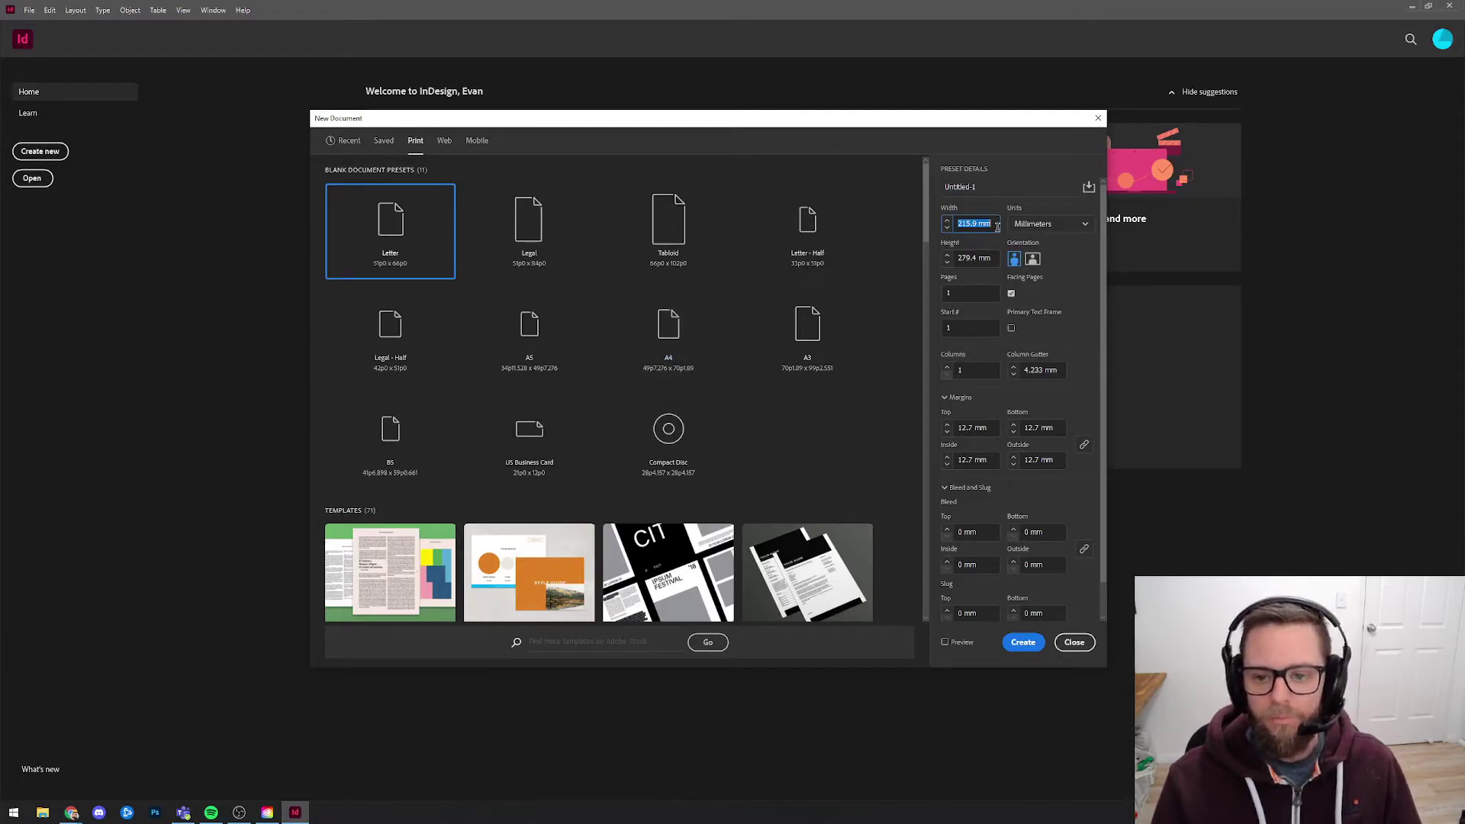
{"action": "type", "text": "210"}
{"action": "key", "text": "Tab"}
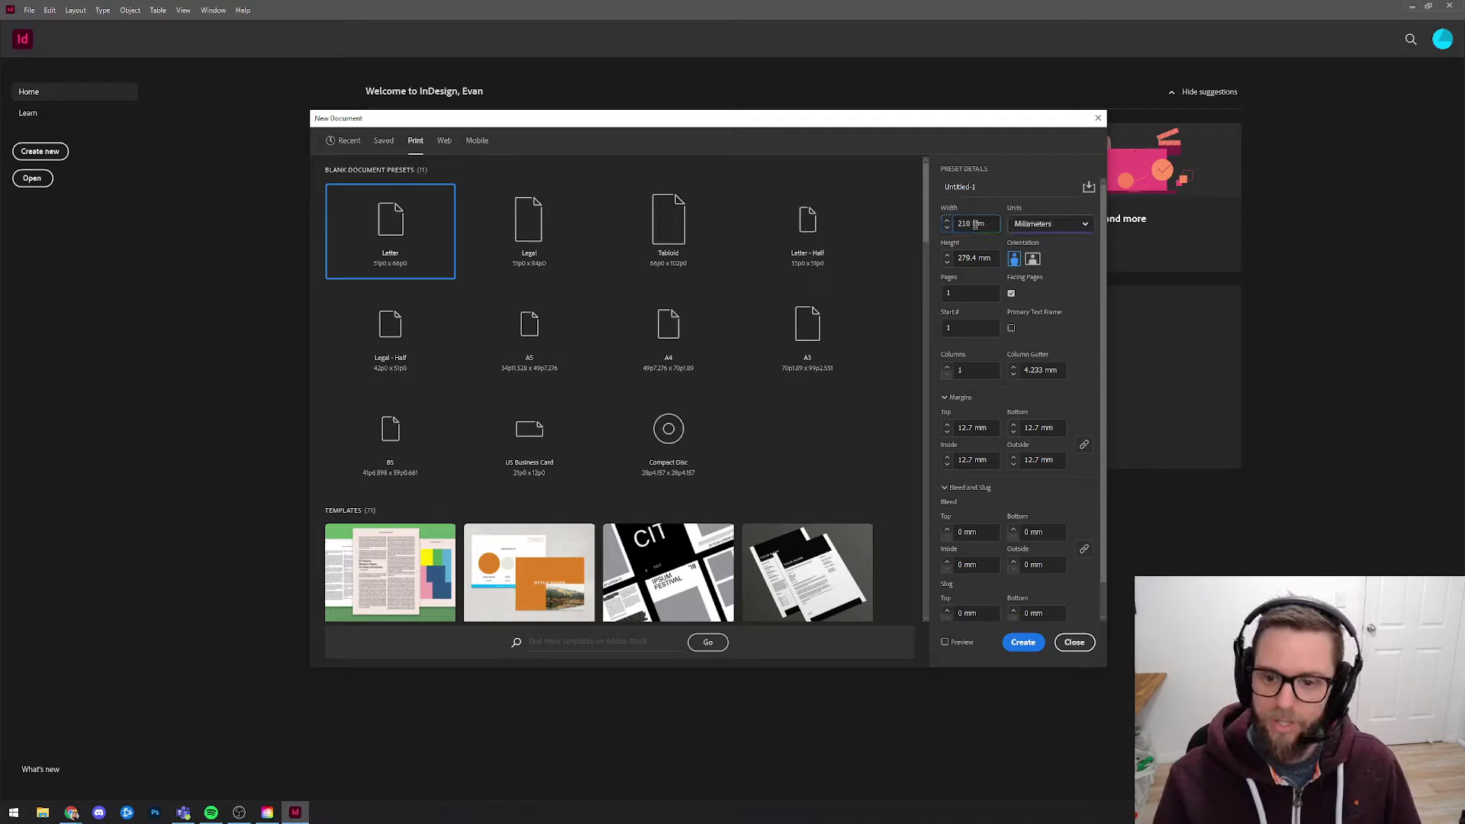
{"action": "key", "text": "Tab"}
{"action": "type", "text": "29"}
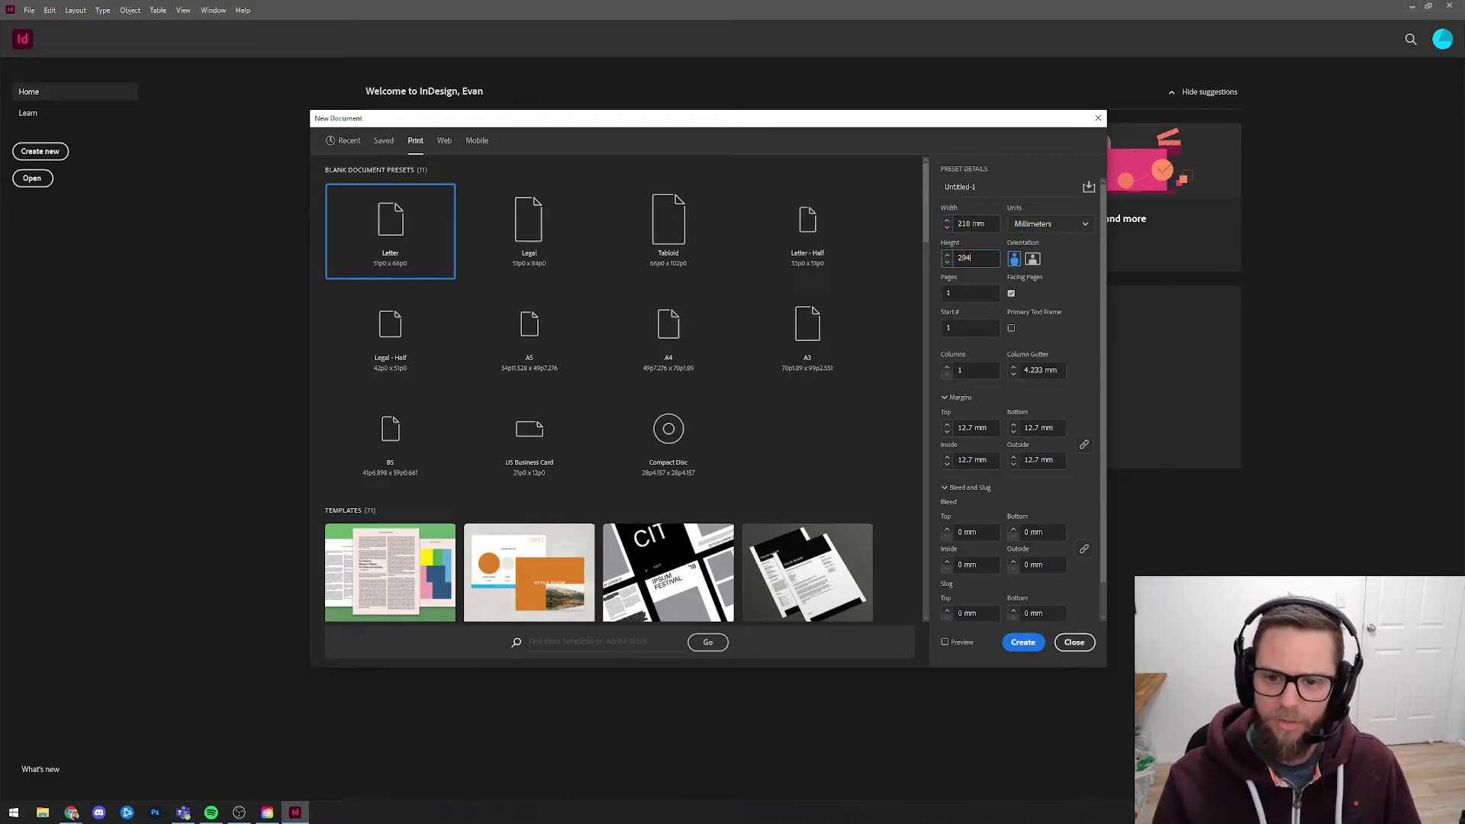
{"action": "left_click_drag", "start_coordinate": [989, 258], "coordinate": [961, 258]}
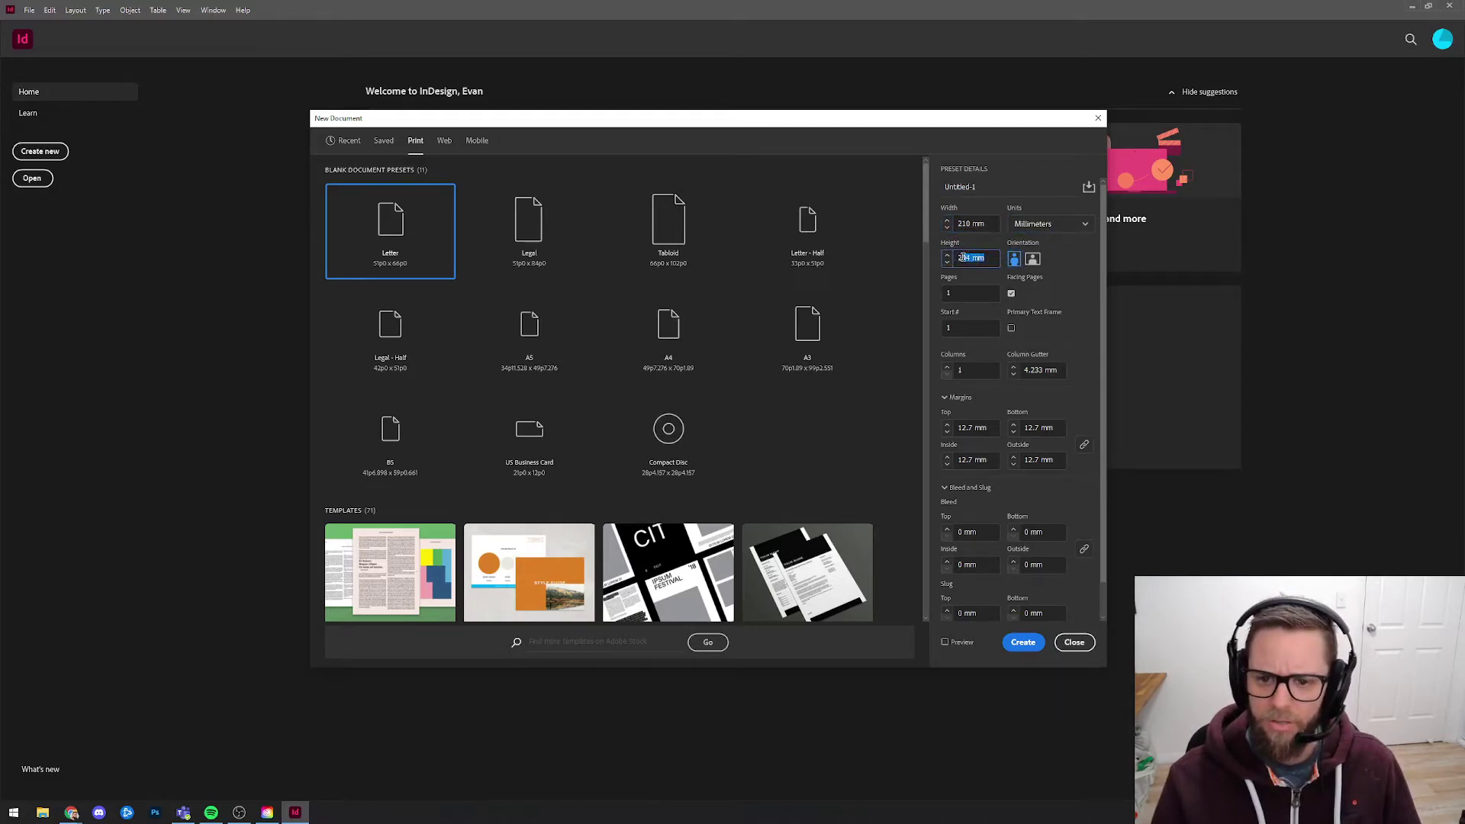
{"action": "left_click", "coordinate": [975, 258]}
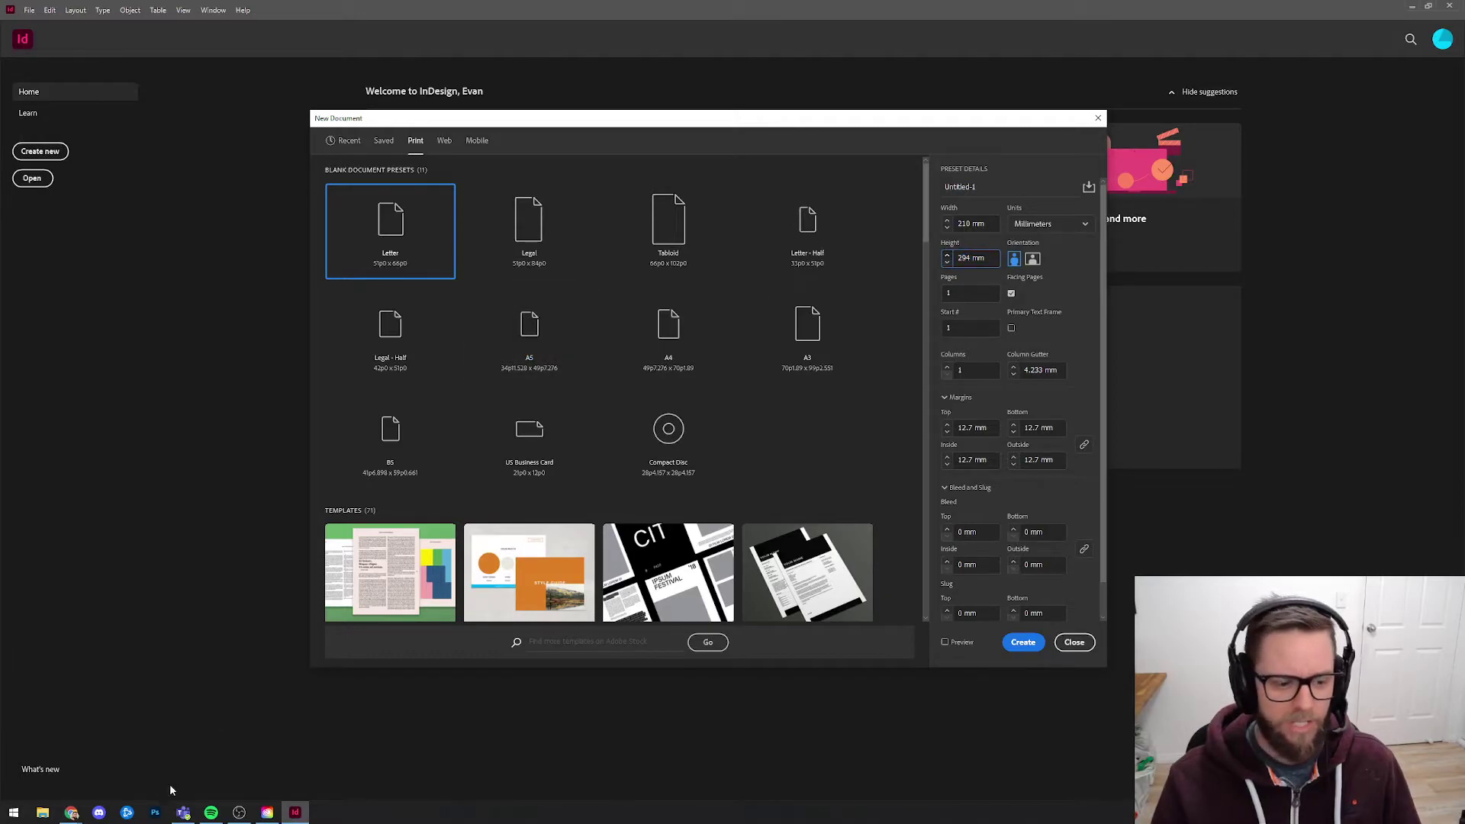
Search Google for 'iso paper sizes' and open the ISO 216 A-series diagram on Wikipedia.
{"action": "mouse_move", "coordinate": [71, 812]}
{"action": "left_click", "coordinate": [83, 757]}
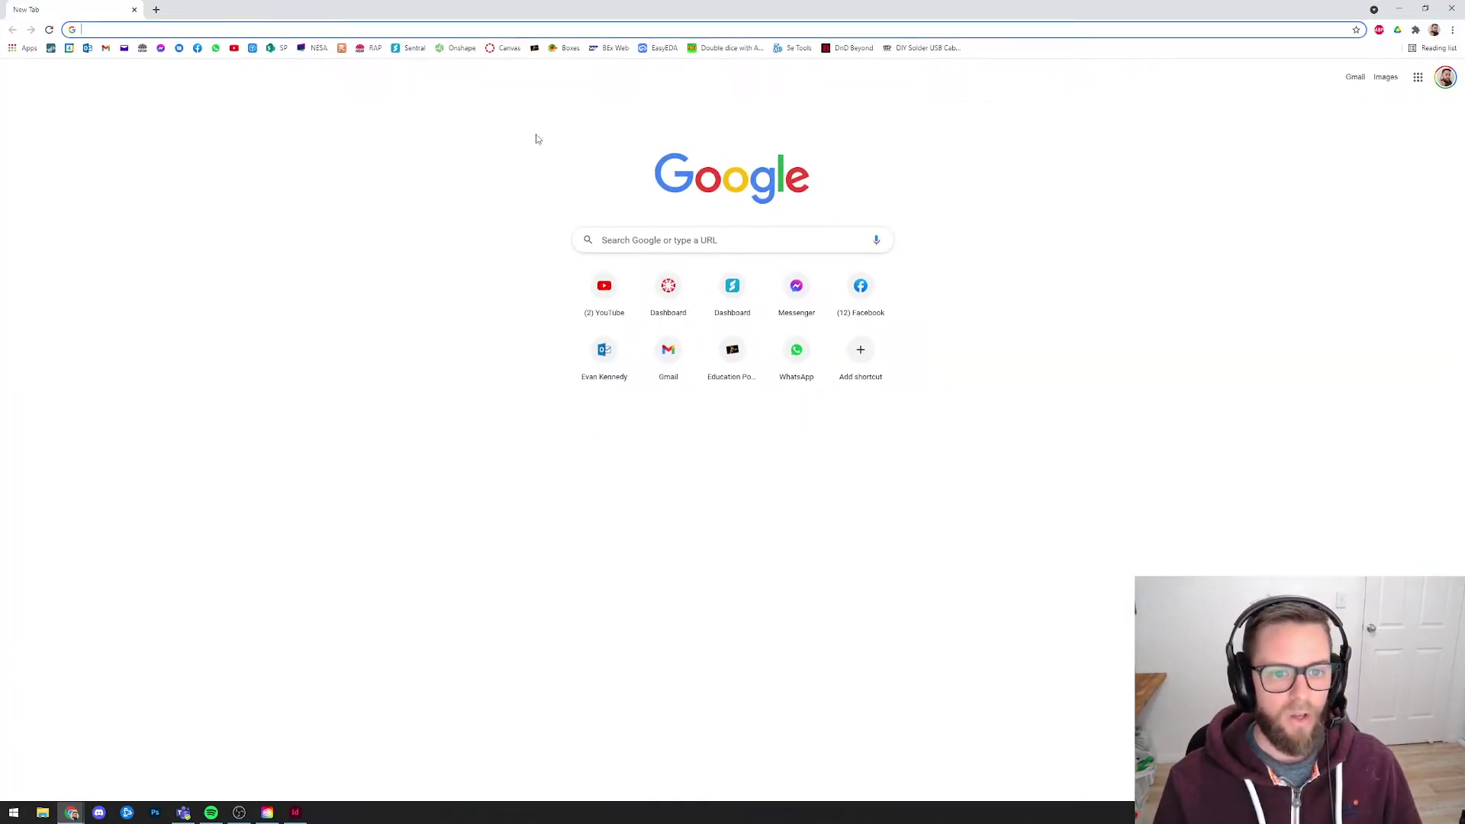
{"action": "left_click", "coordinate": [632, 248]}
{"action": "type", "text": "iso pap"}
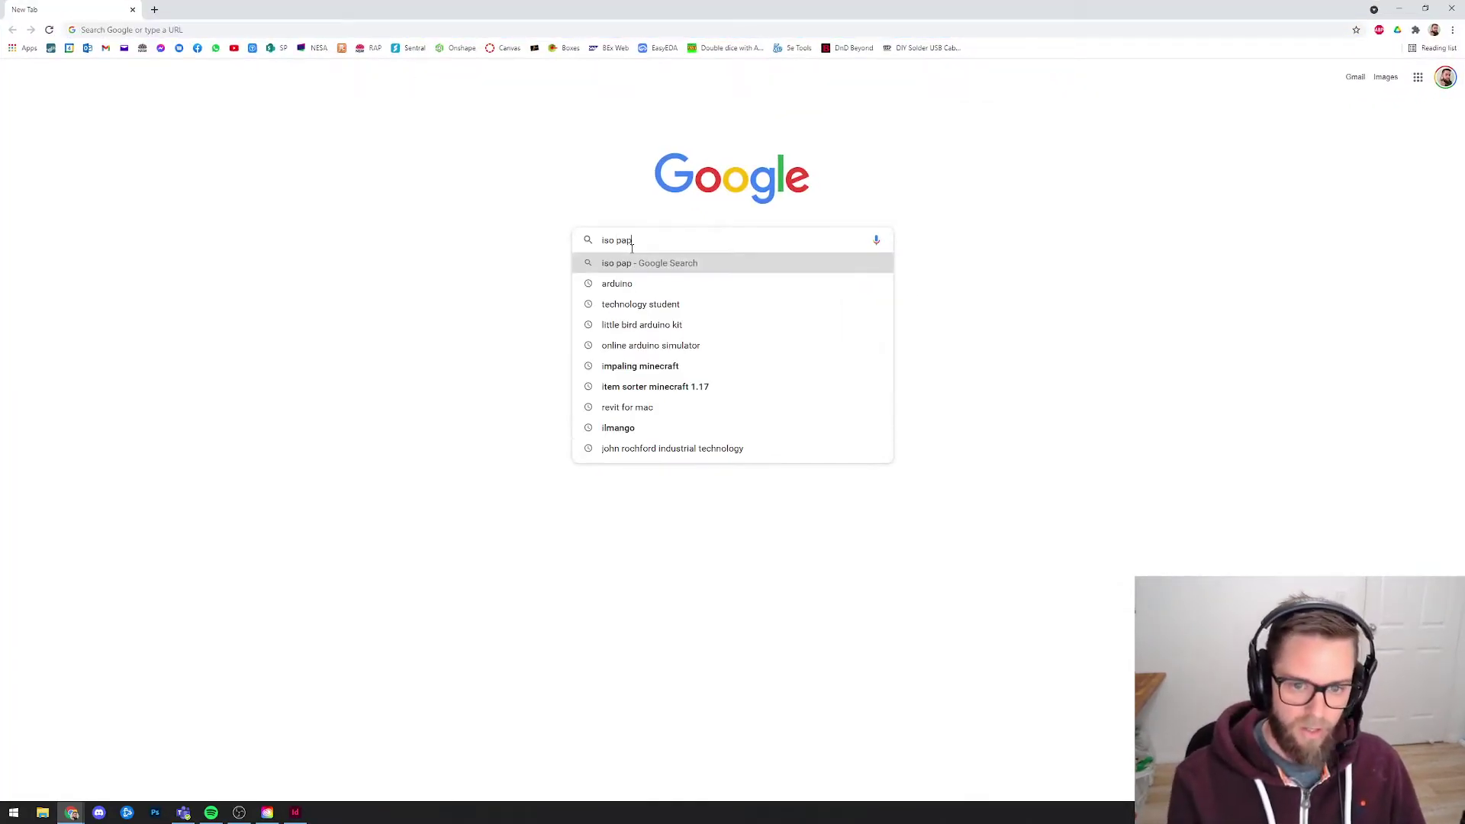
{"action": "type", "text": "er sizes"}
{"action": "key", "text": "Return"}
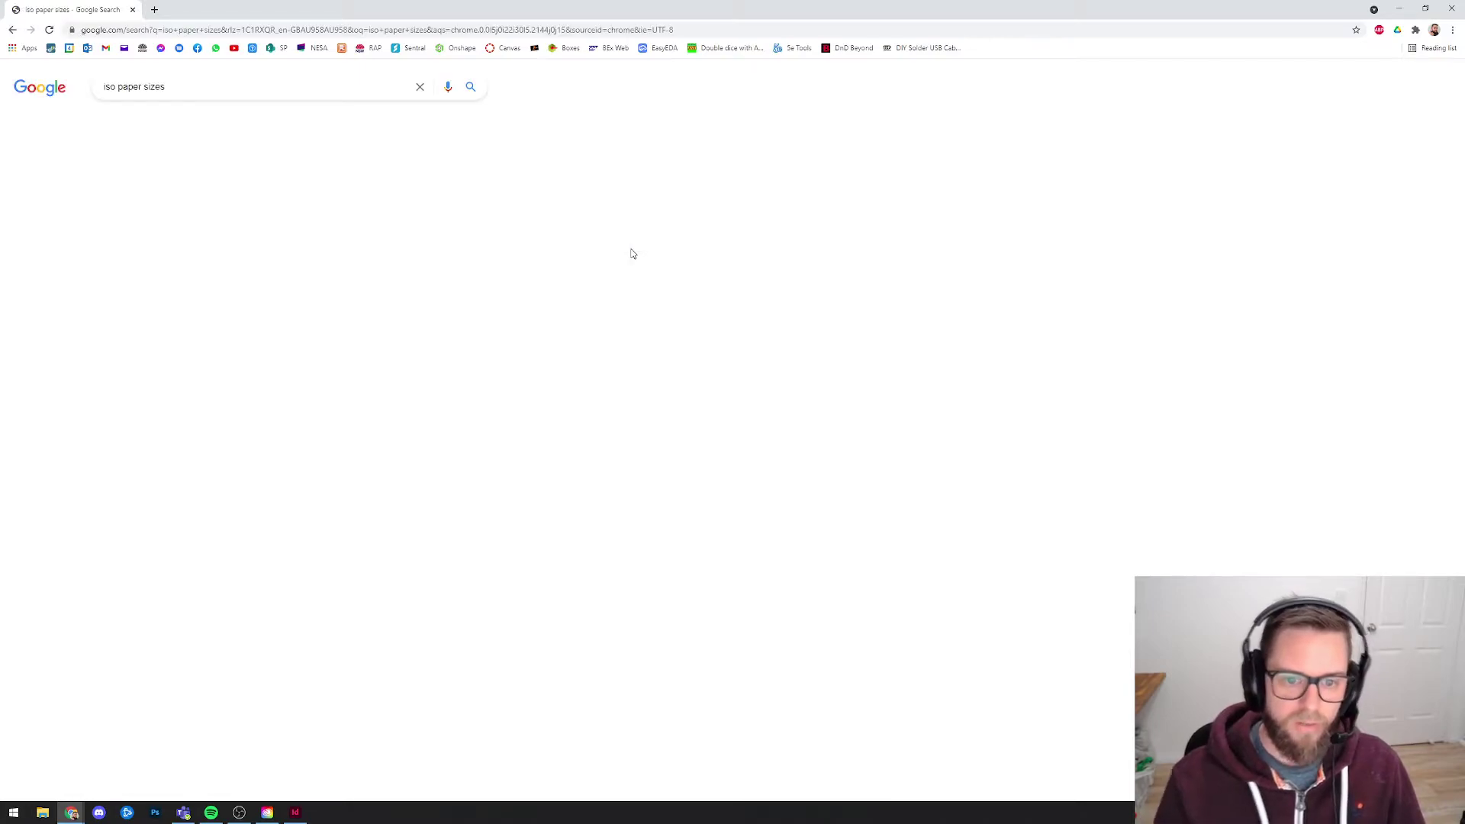
{"action": "left_click_drag", "start_coordinate": [235, 223], "coordinate": [473, 229]}
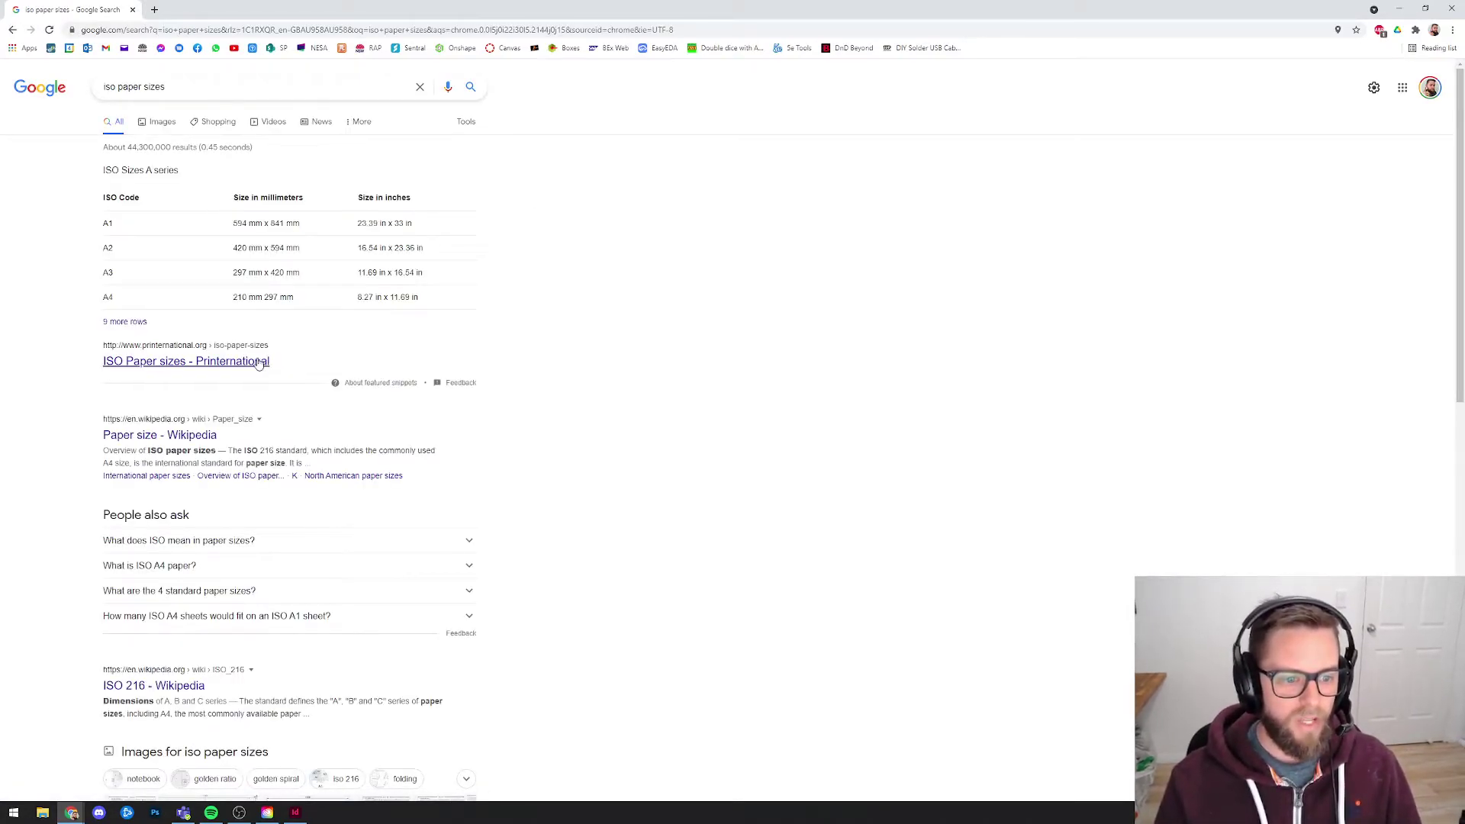
{"action": "left_click", "coordinate": [162, 125]}
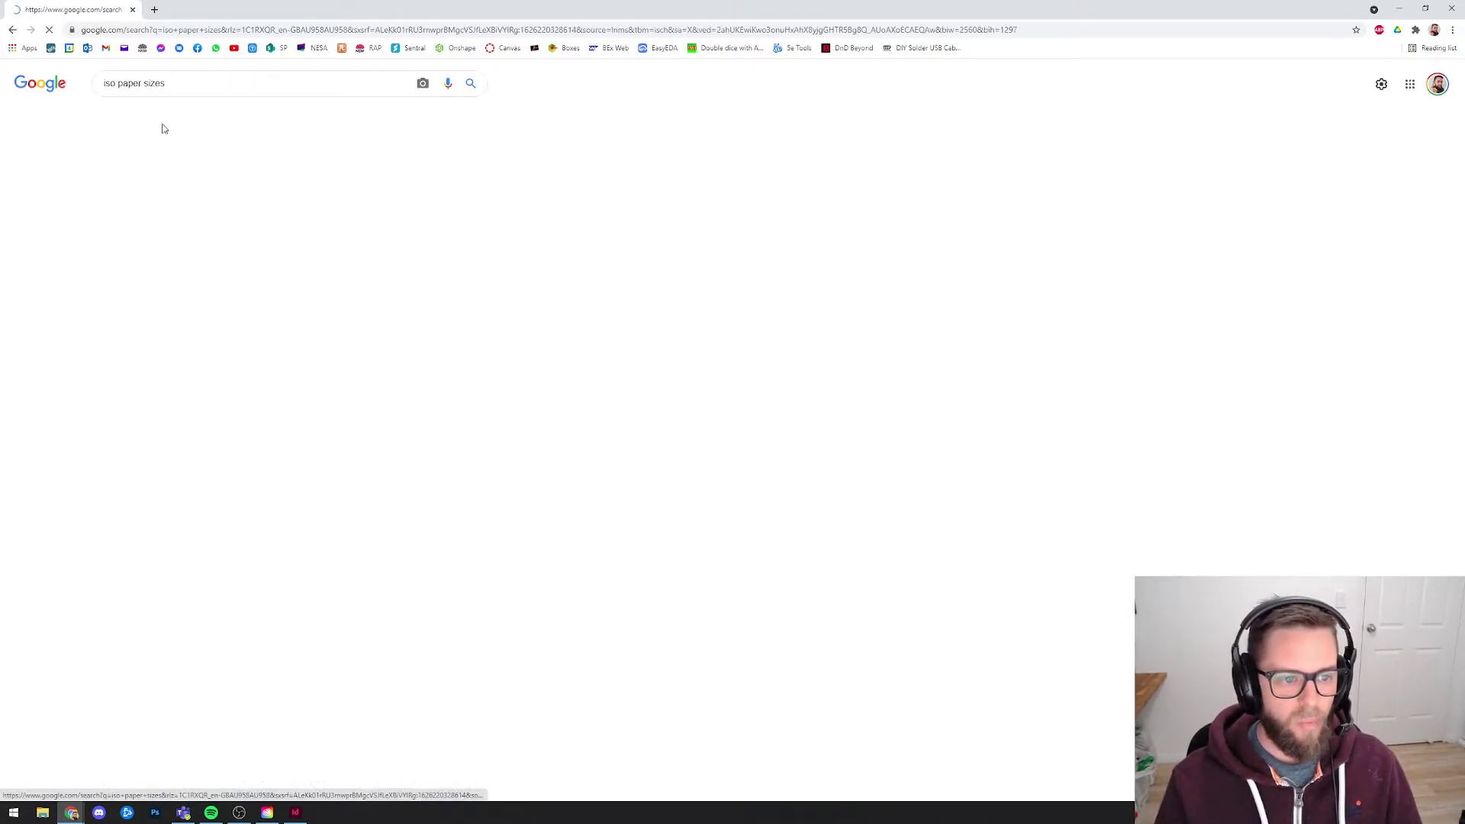
{"action": "left_click", "coordinate": [78, 233]}
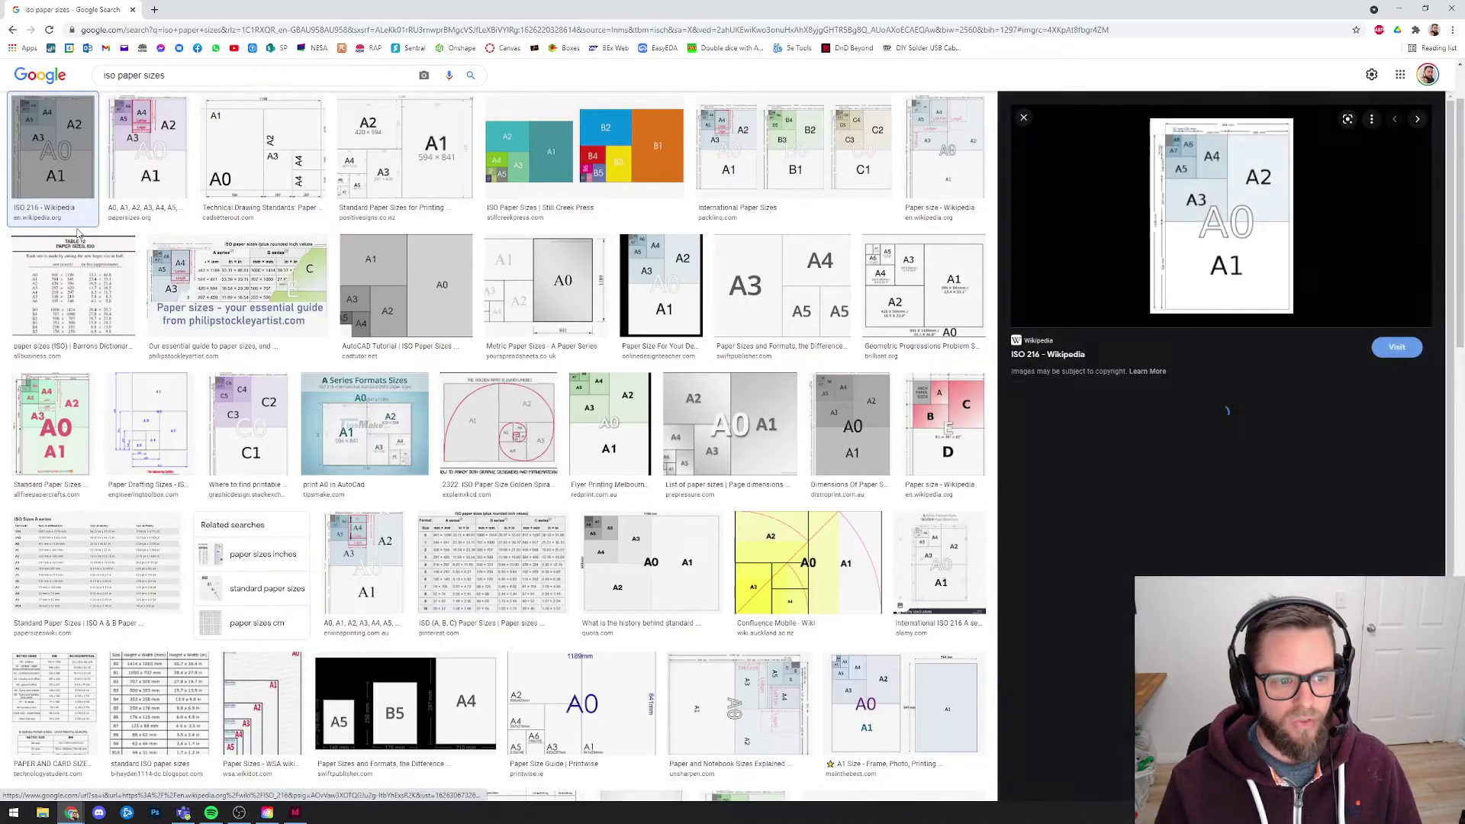
{"action": "left_click", "coordinate": [1231, 222]}
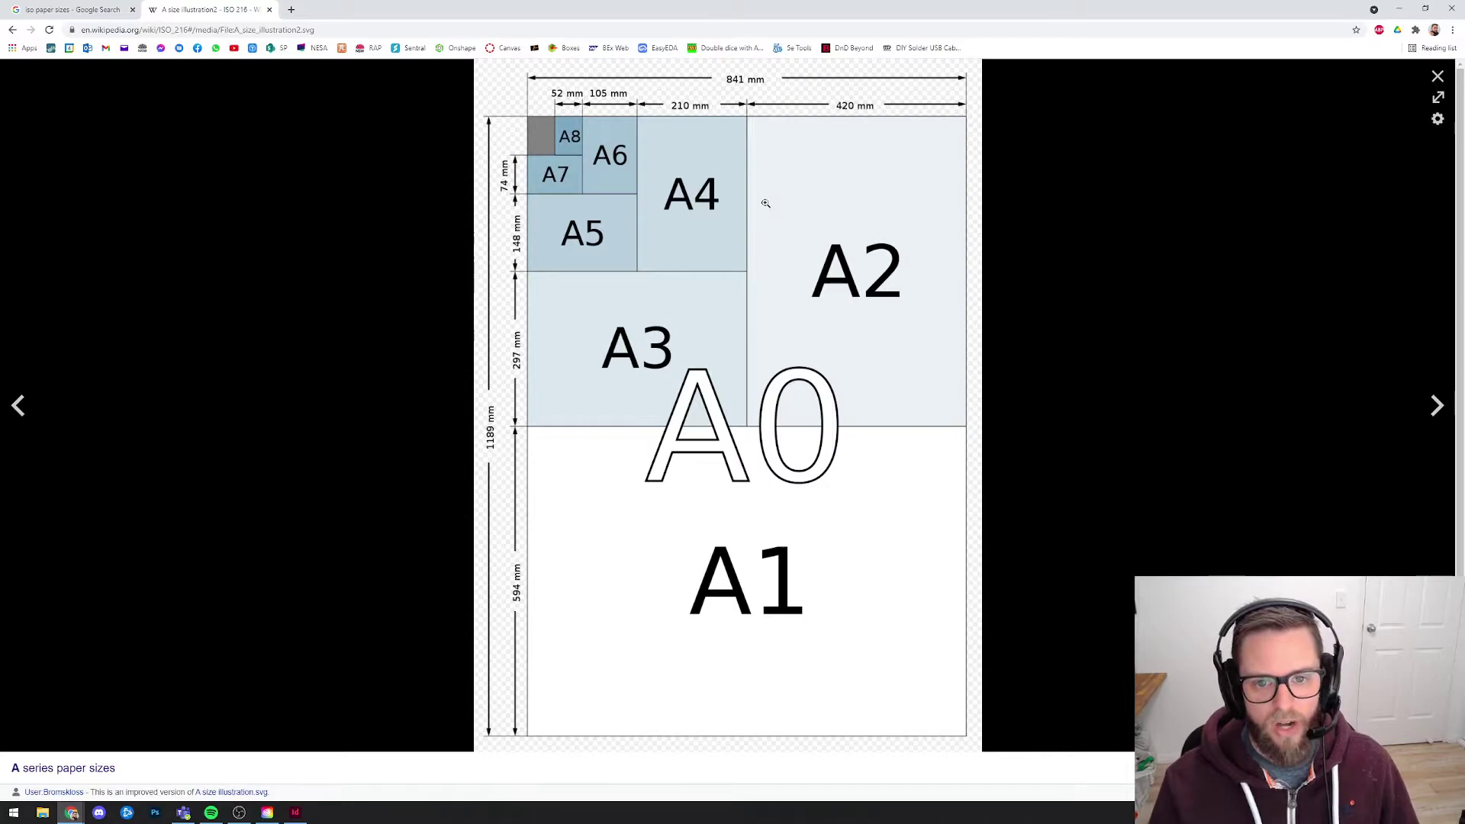
Back in InDesign, keep portrait orientation and set Pages to 10 with Facing Pages still on.
{"action": "left_click", "coordinate": [1399, 11]}
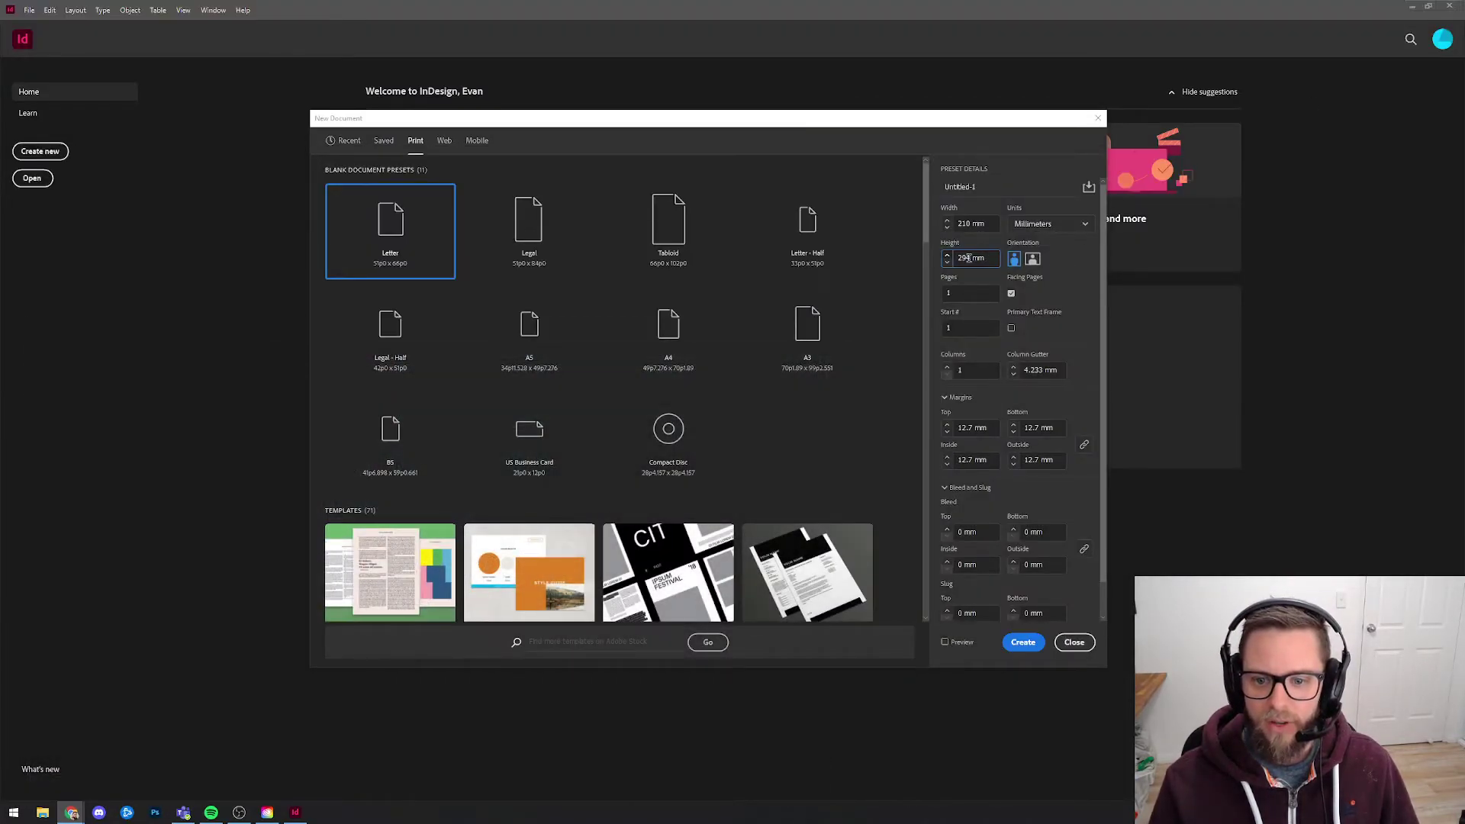
{"action": "left_click", "coordinate": [1032, 260]}
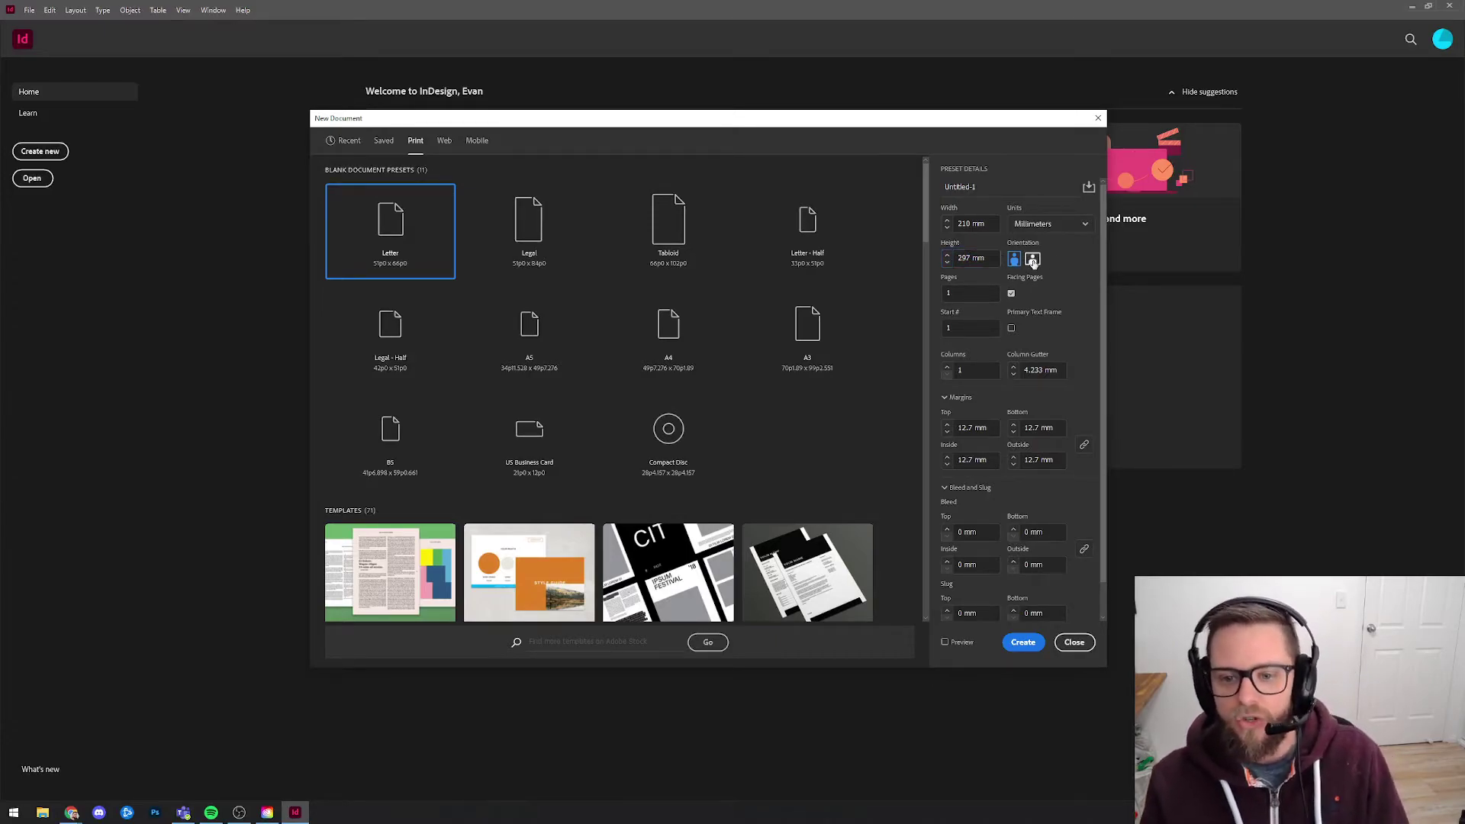
{"action": "left_click", "coordinate": [1014, 260]}
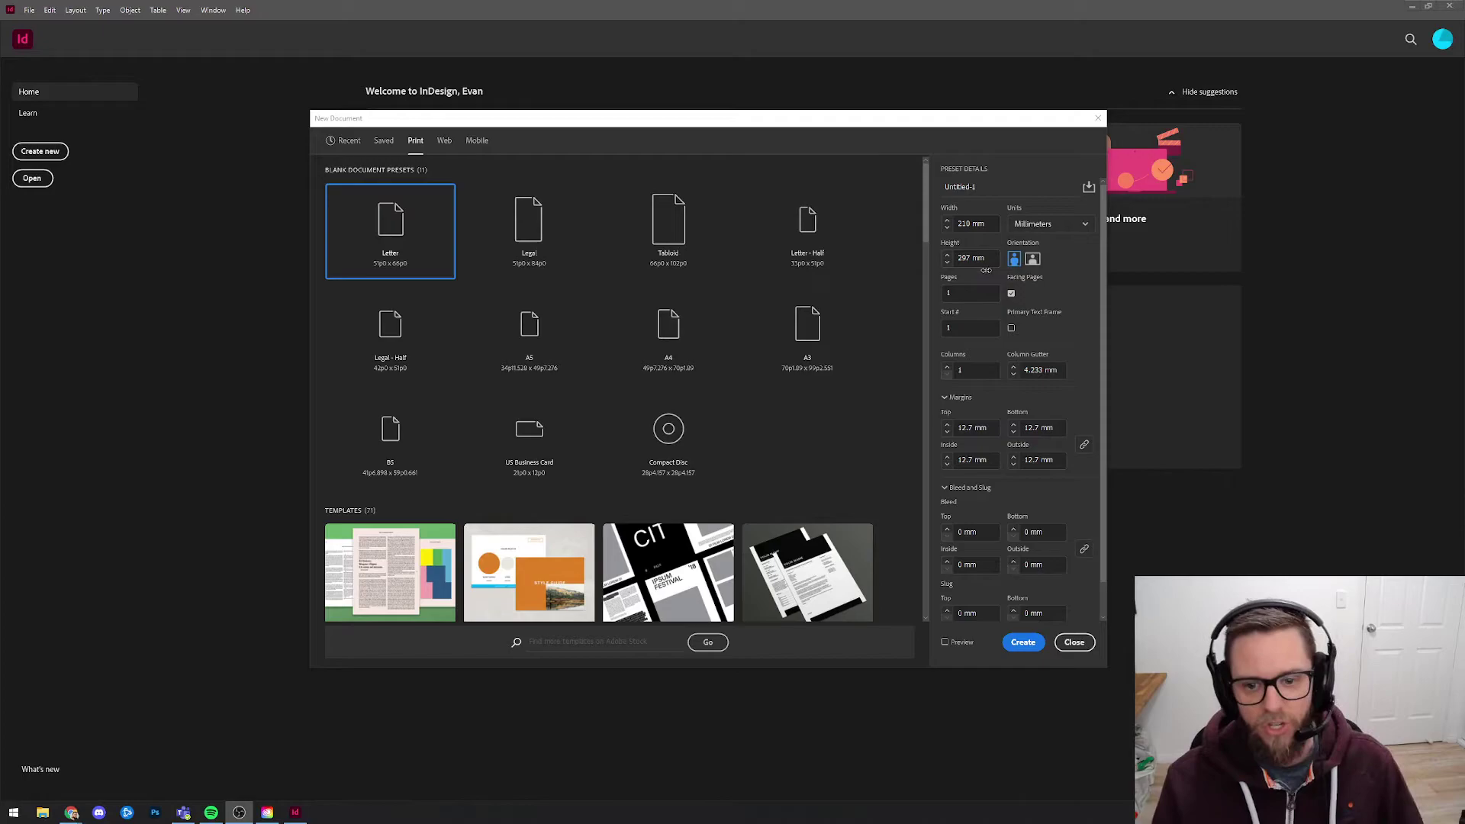
{"action": "left_click", "coordinate": [966, 294]}
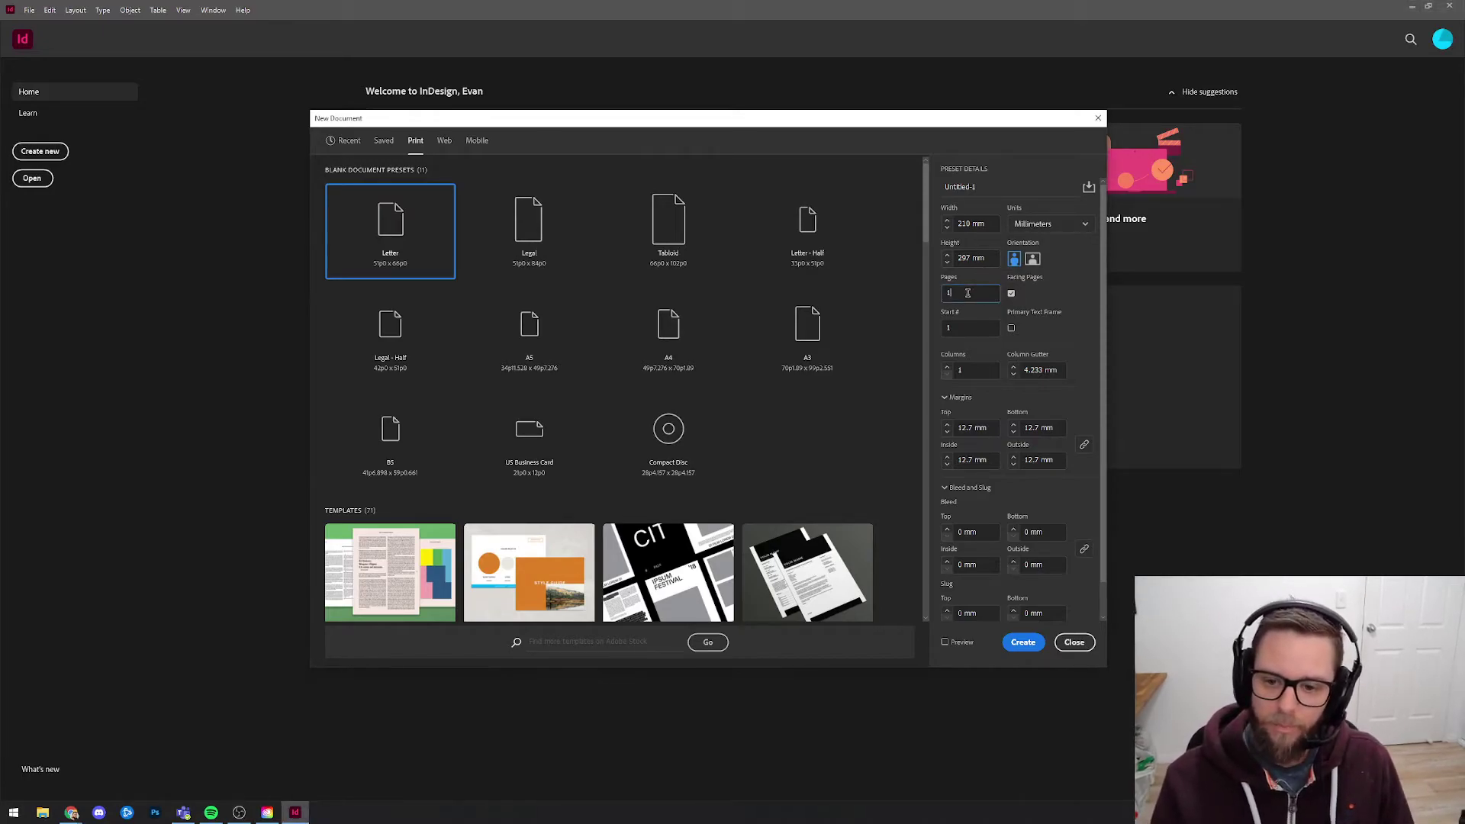
{"action": "type", "text": "1"}
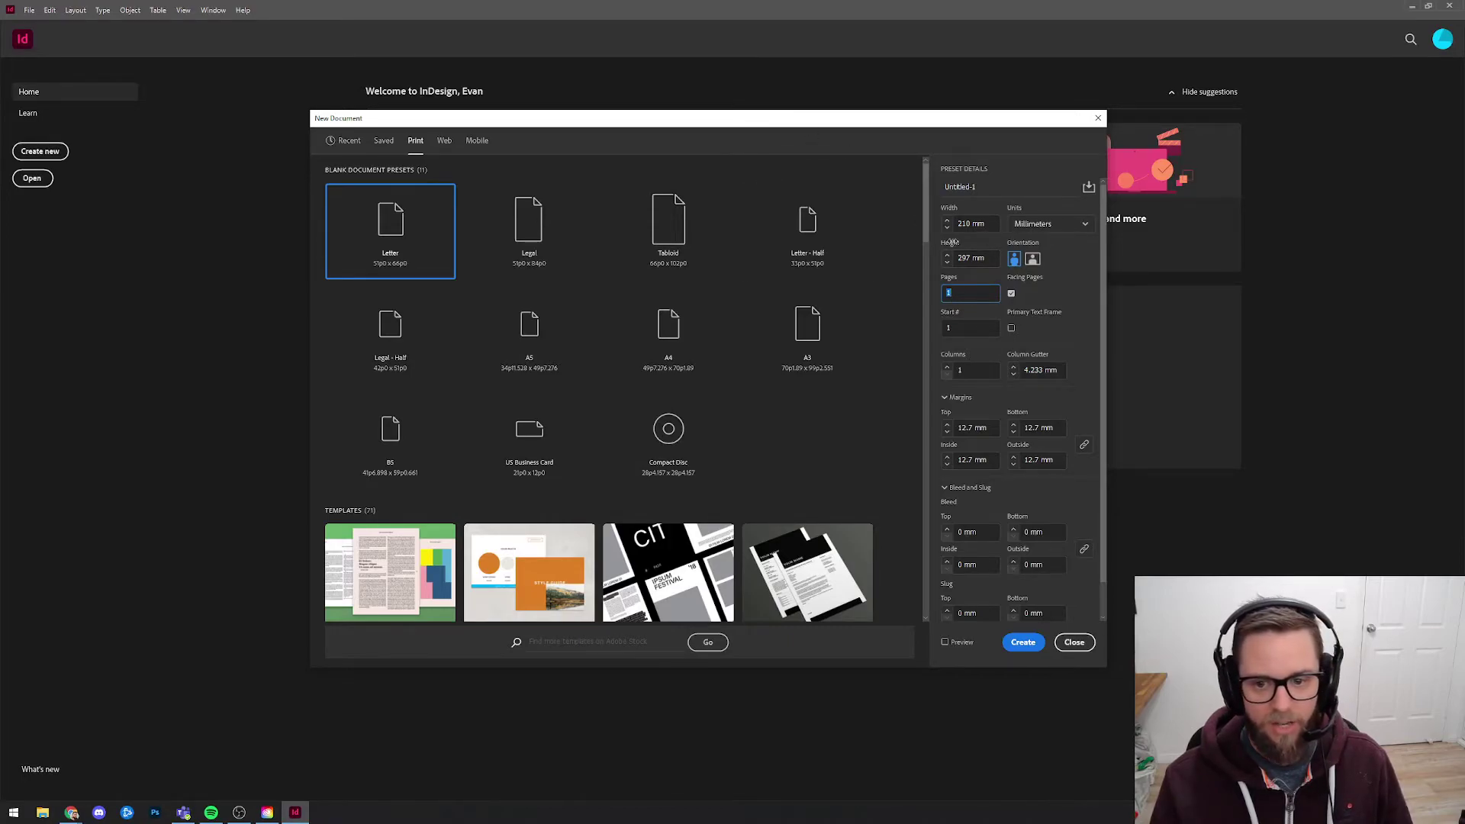
{"action": "left_click", "coordinate": [957, 291]}
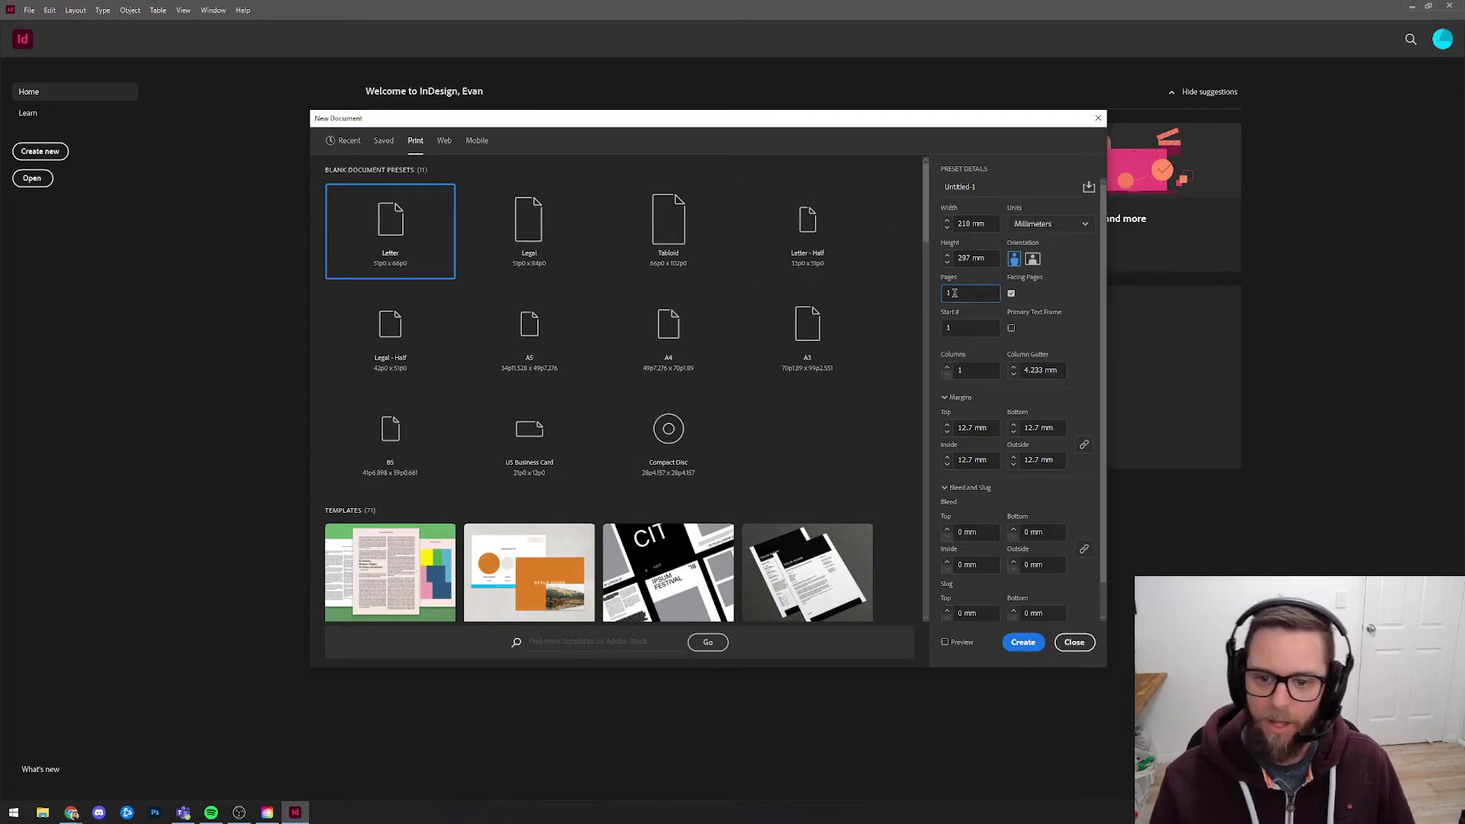
{"action": "double_click", "coordinate": [959, 293]}
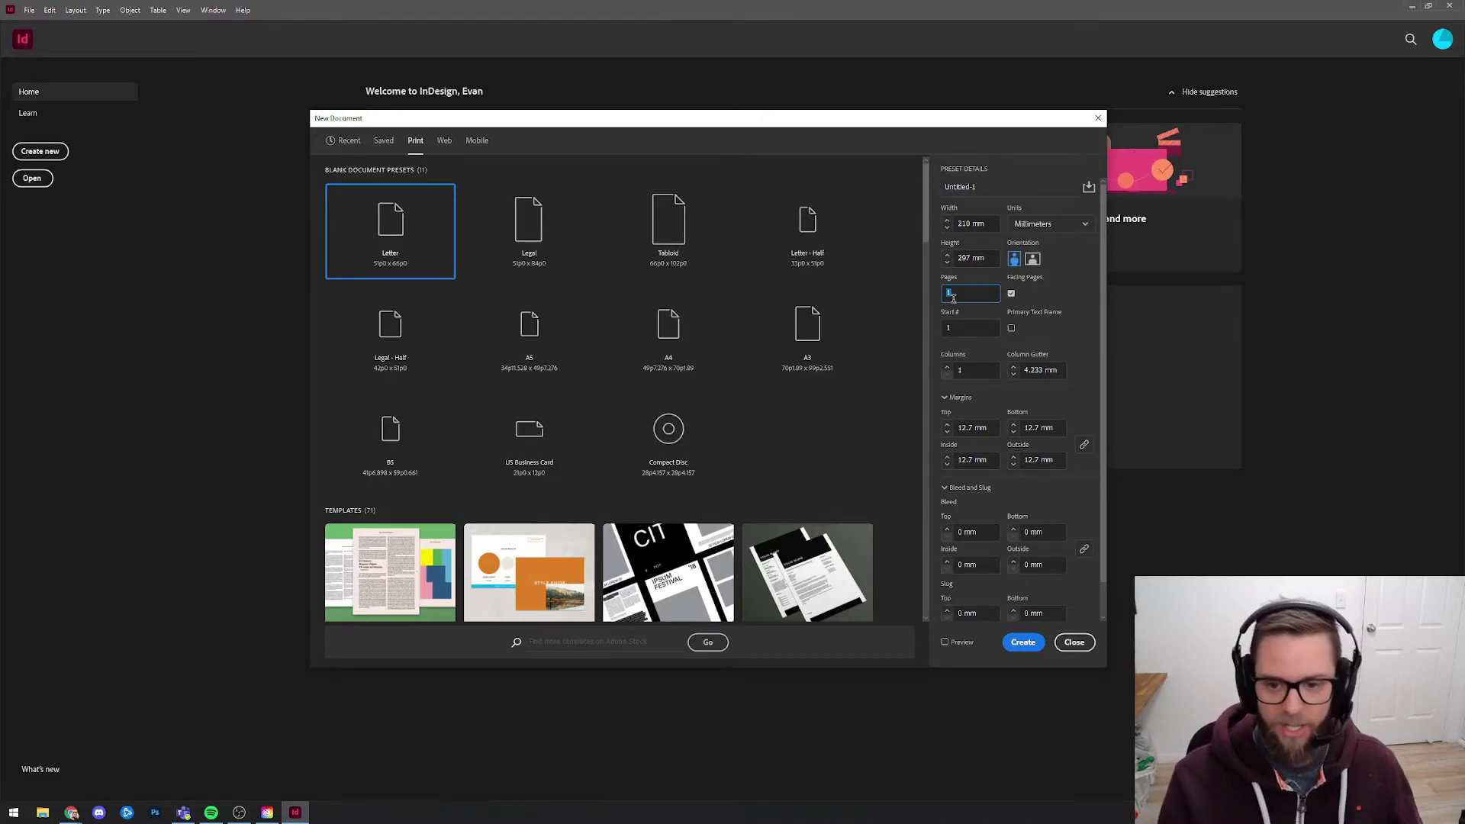
{"action": "type", "text": "10"}
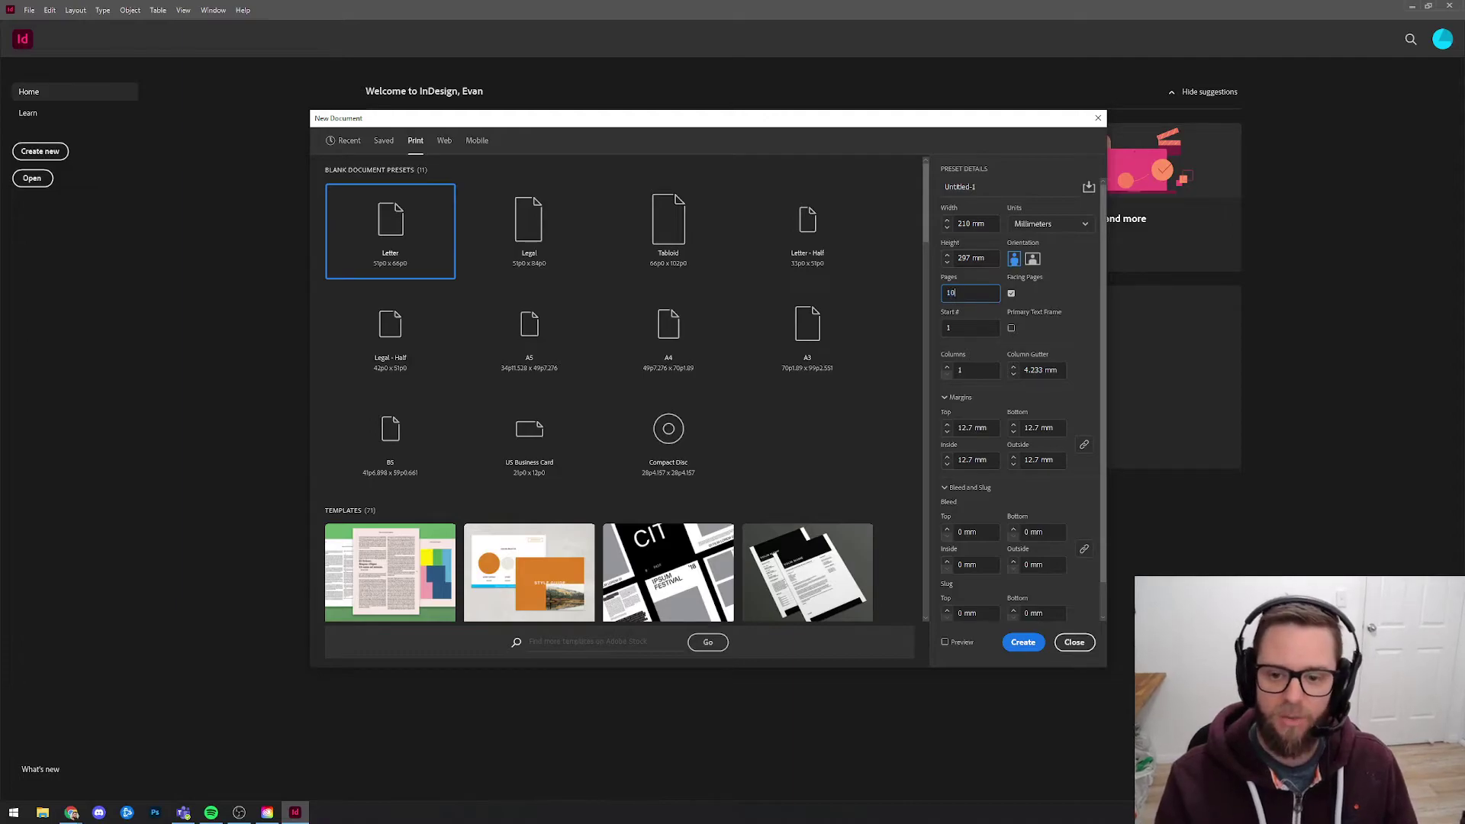
{"action": "left_click", "coordinate": [1011, 293]}
{"action": "left_click", "coordinate": [1012, 294]}
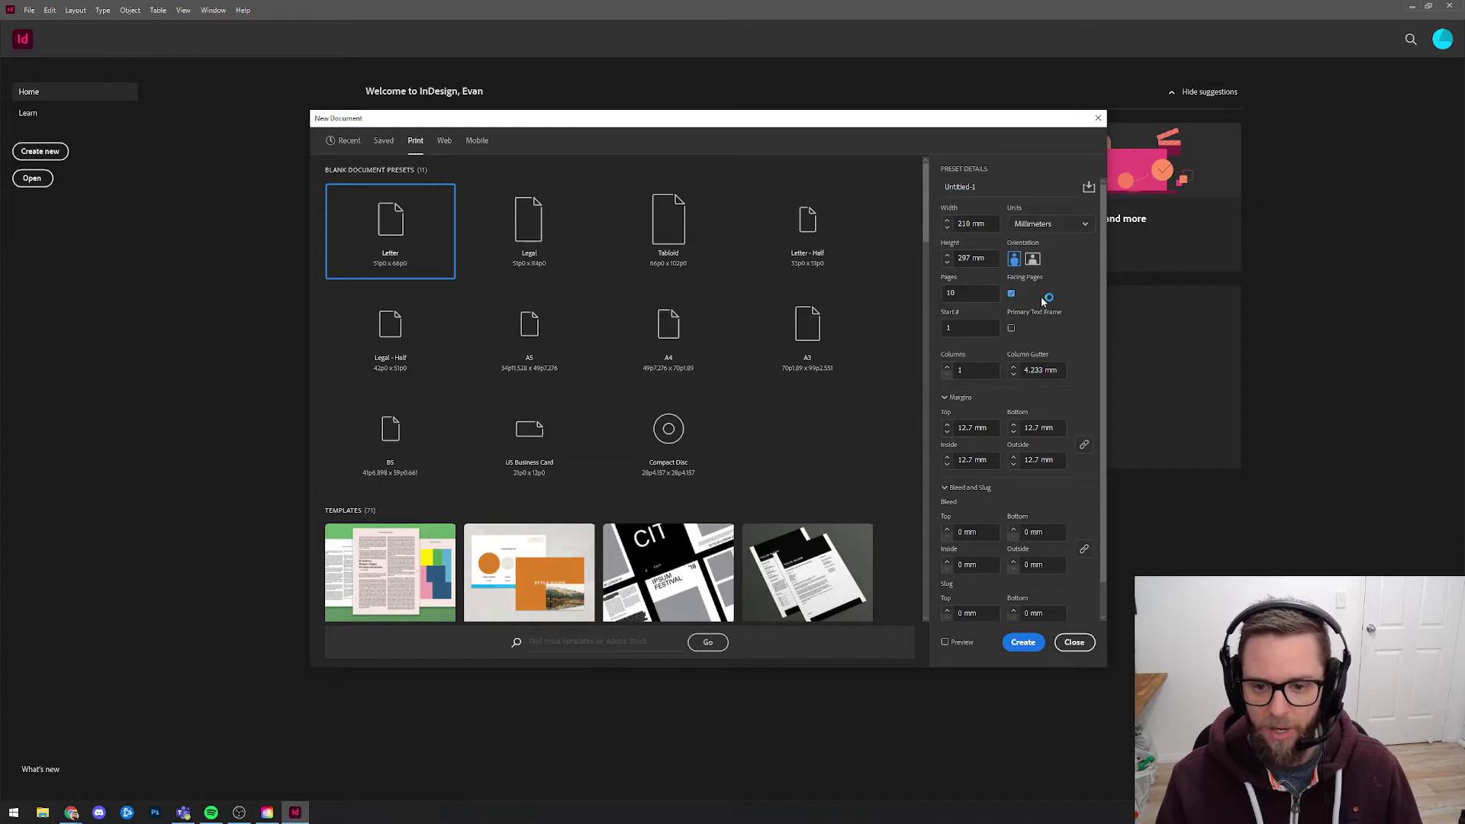
Set 3 columns with a 5 mm gutter and linked 12 mm margins.
{"action": "left_click", "coordinate": [971, 369]}
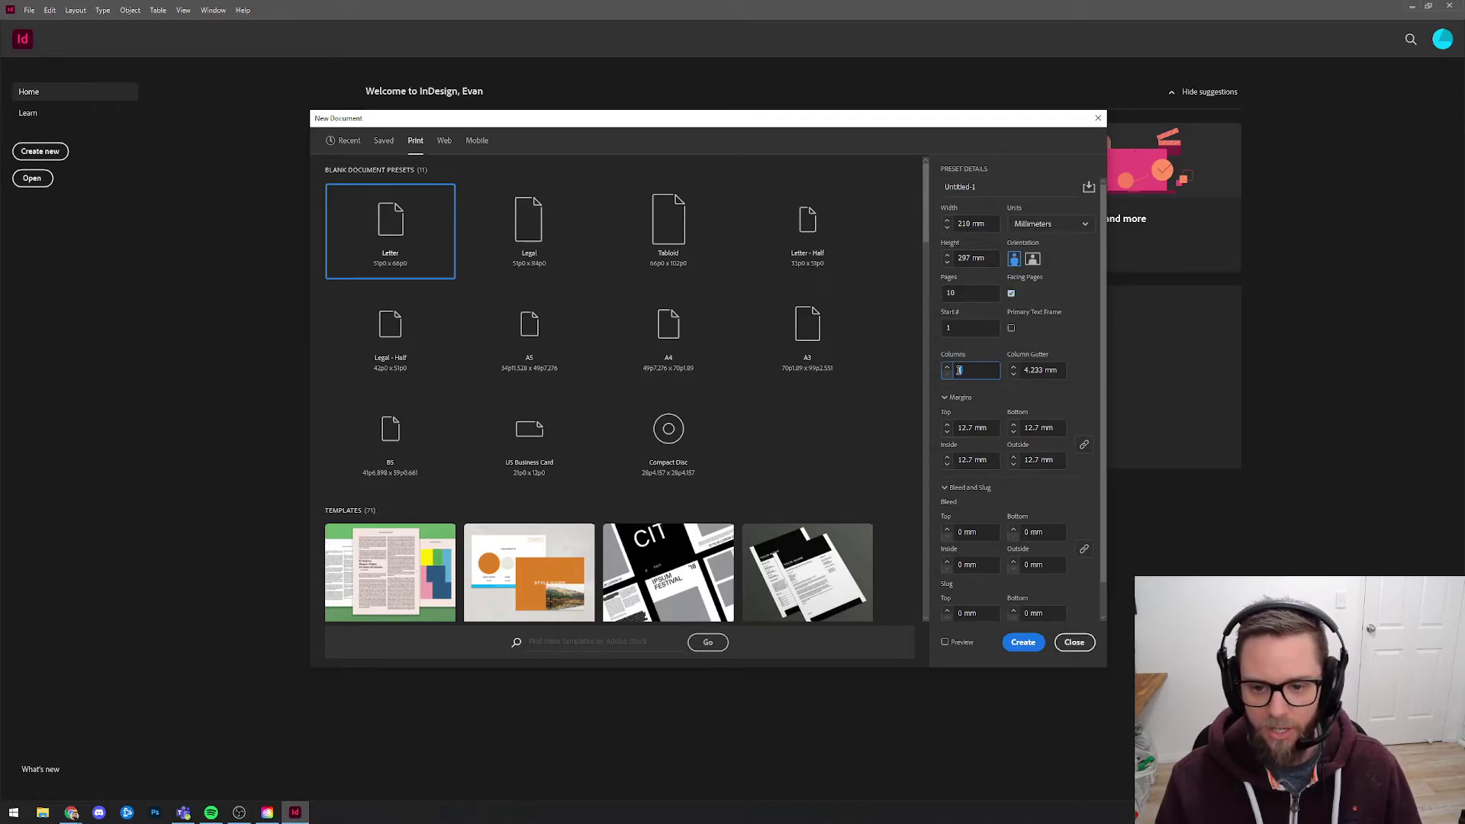
{"action": "type", "text": "3"}
{"action": "key", "text": "Tab"}
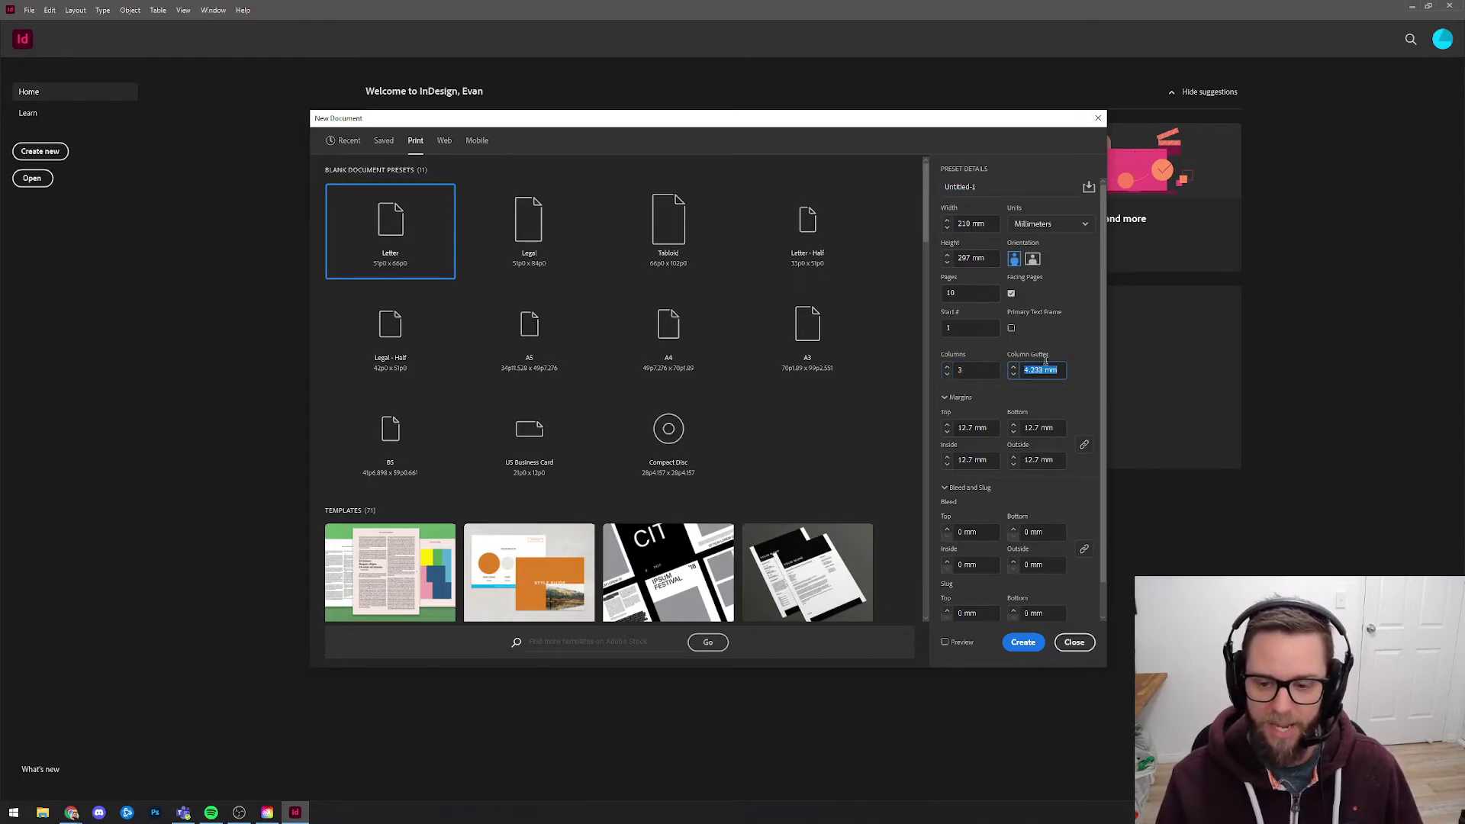
{"action": "type", "text": "5 mm"}
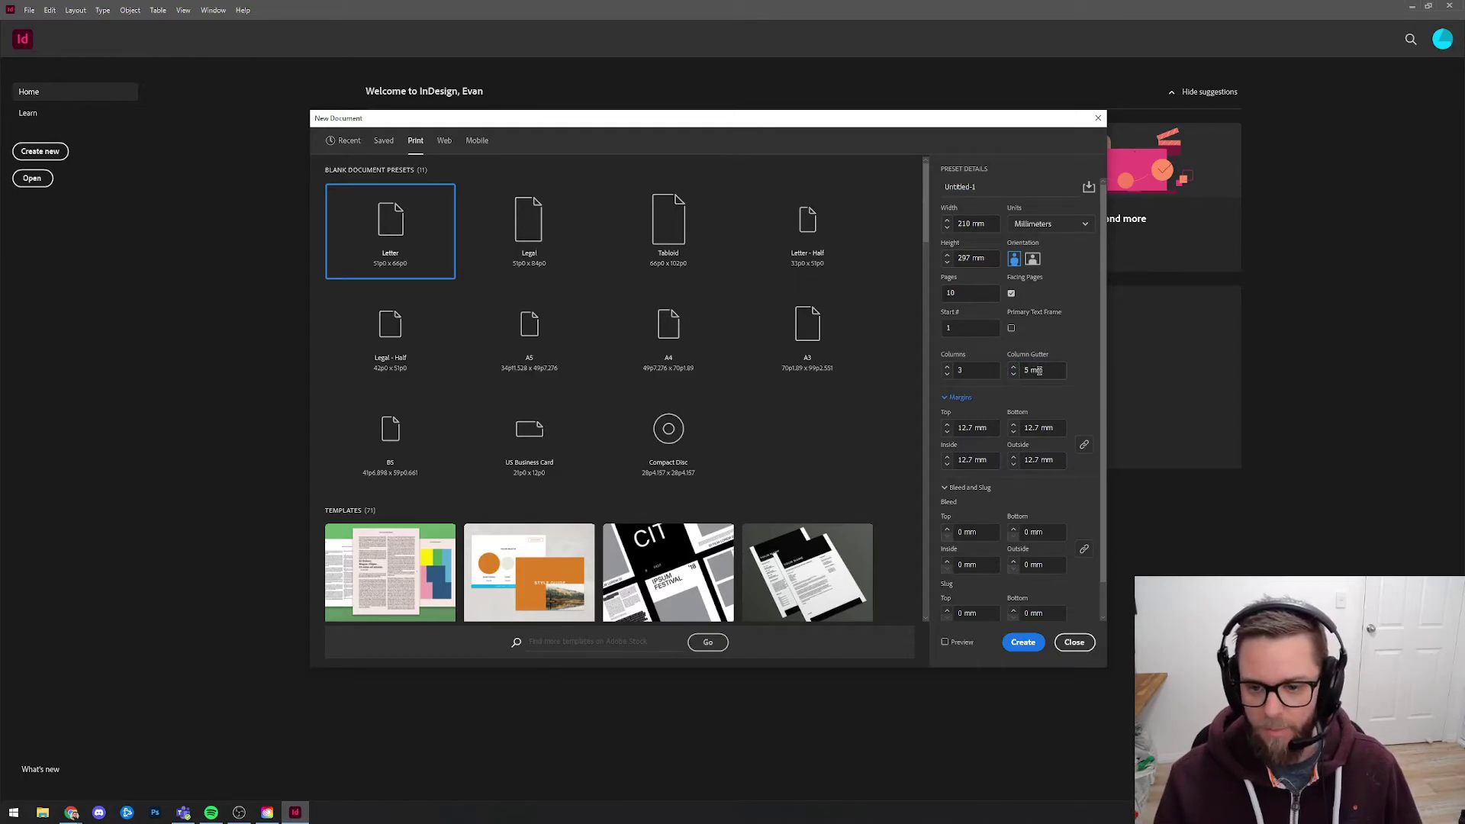
{"action": "left_click", "coordinate": [991, 429]}
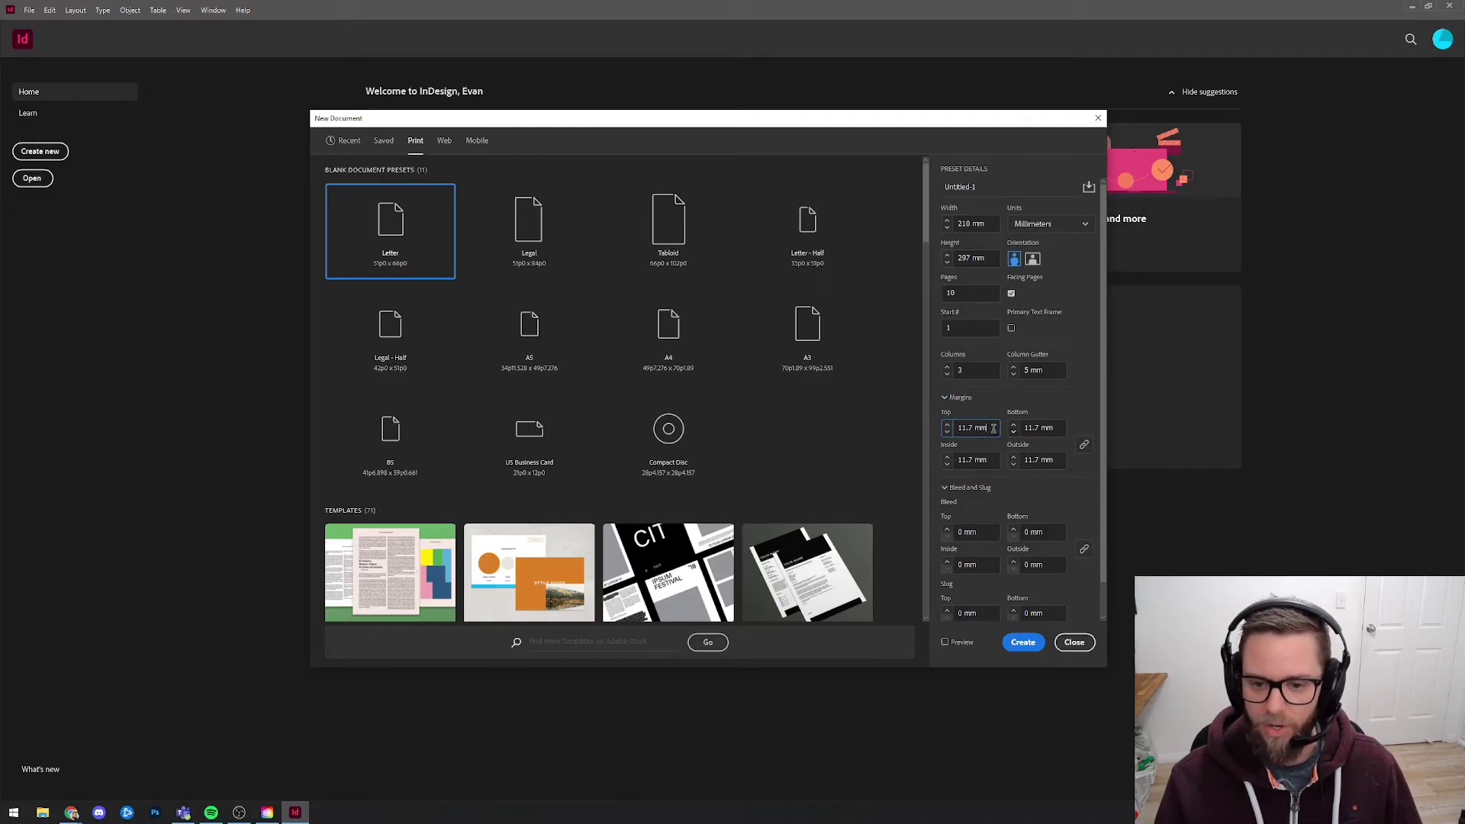
{"action": "scroll", "coordinate": [994, 416], "scroll_direction": "down", "scroll_amount": 1}
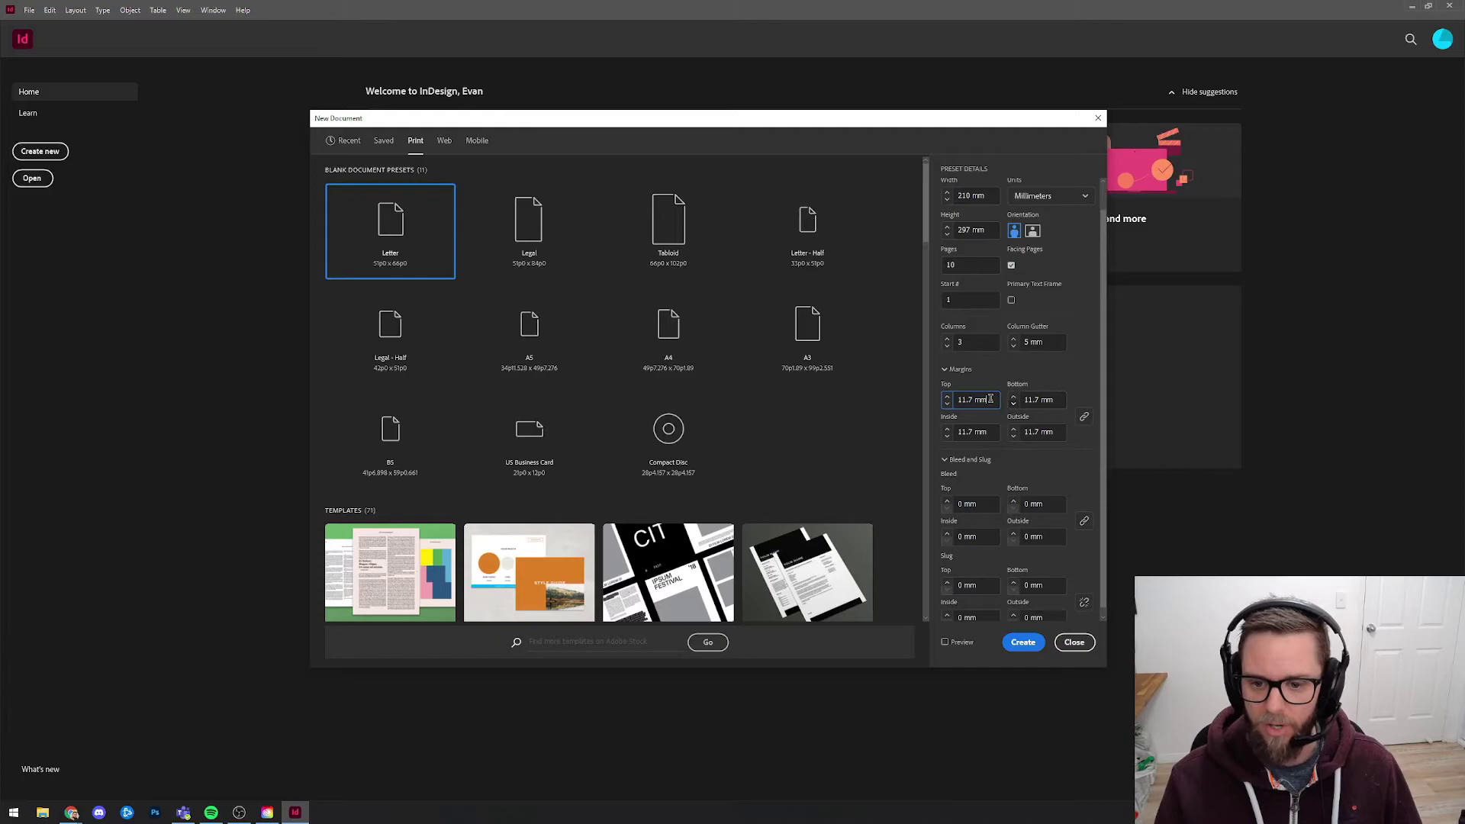
{"action": "left_click_drag", "start_coordinate": [990, 399], "coordinate": [961, 402]}
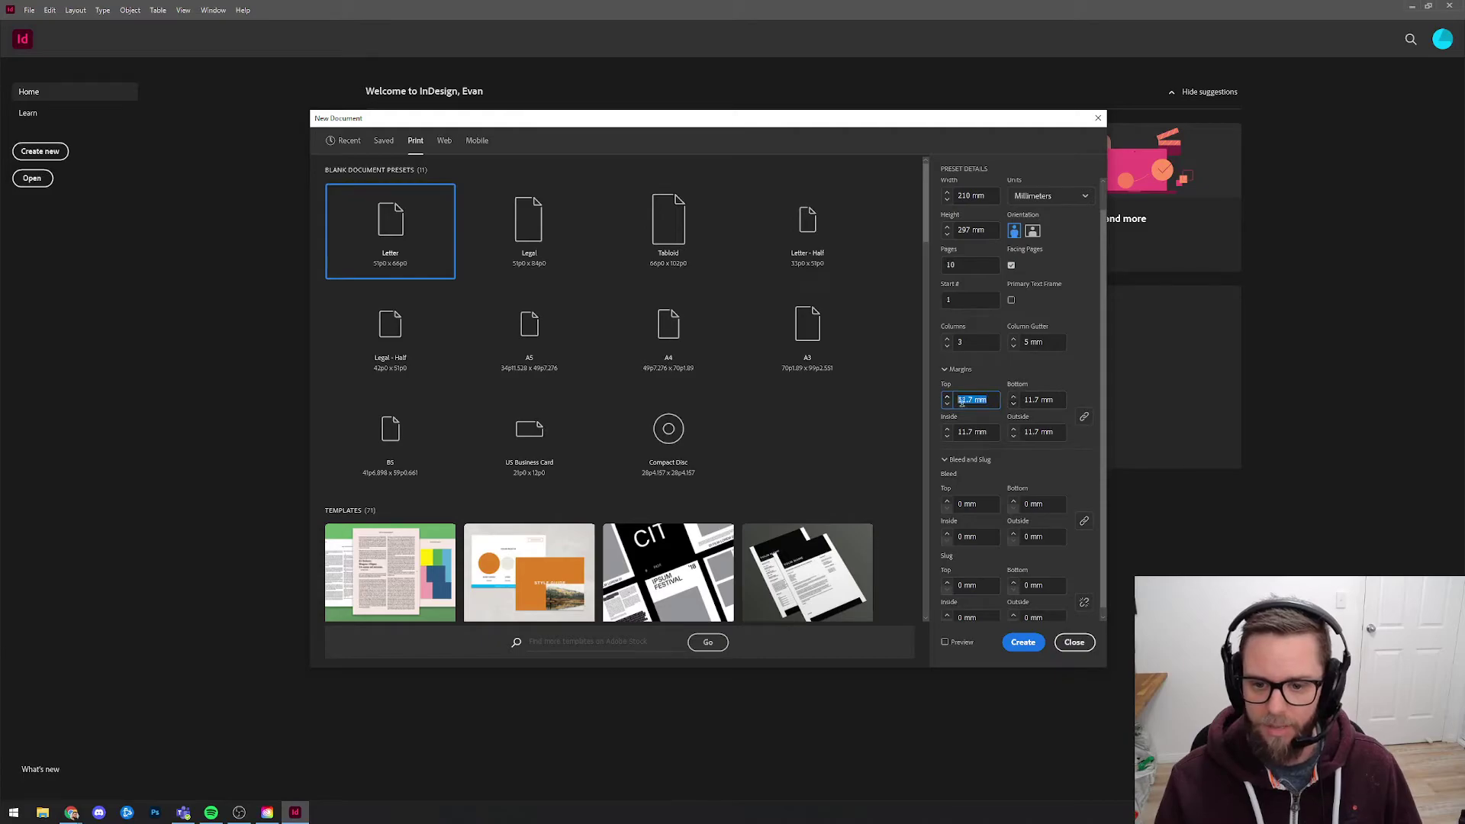
{"action": "type", "text": "12"}
{"action": "left_click", "coordinate": [1065, 398]}
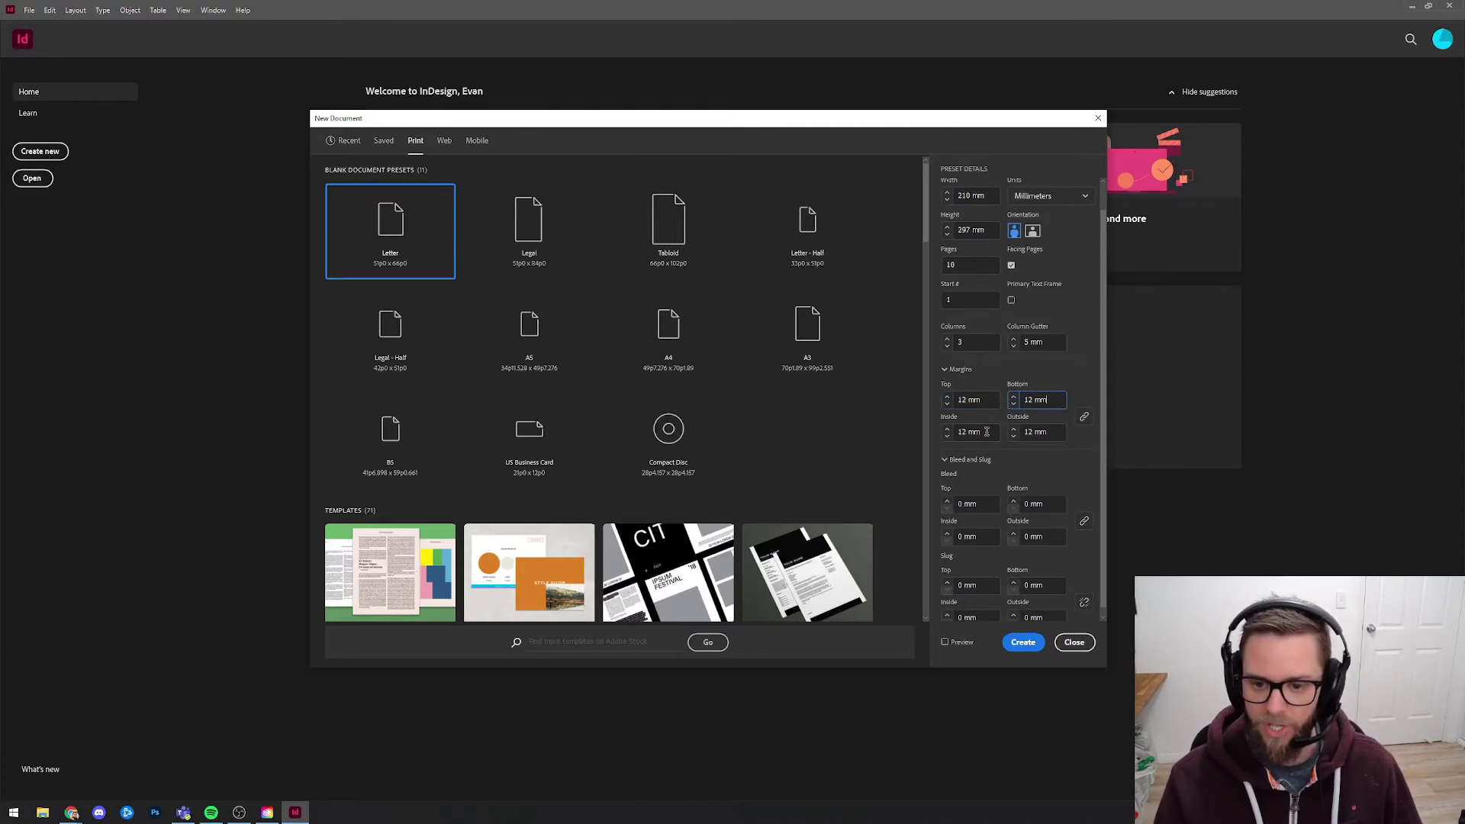
{"action": "scroll", "coordinate": [1015, 452], "scroll_direction": "down", "scroll_amount": 1}
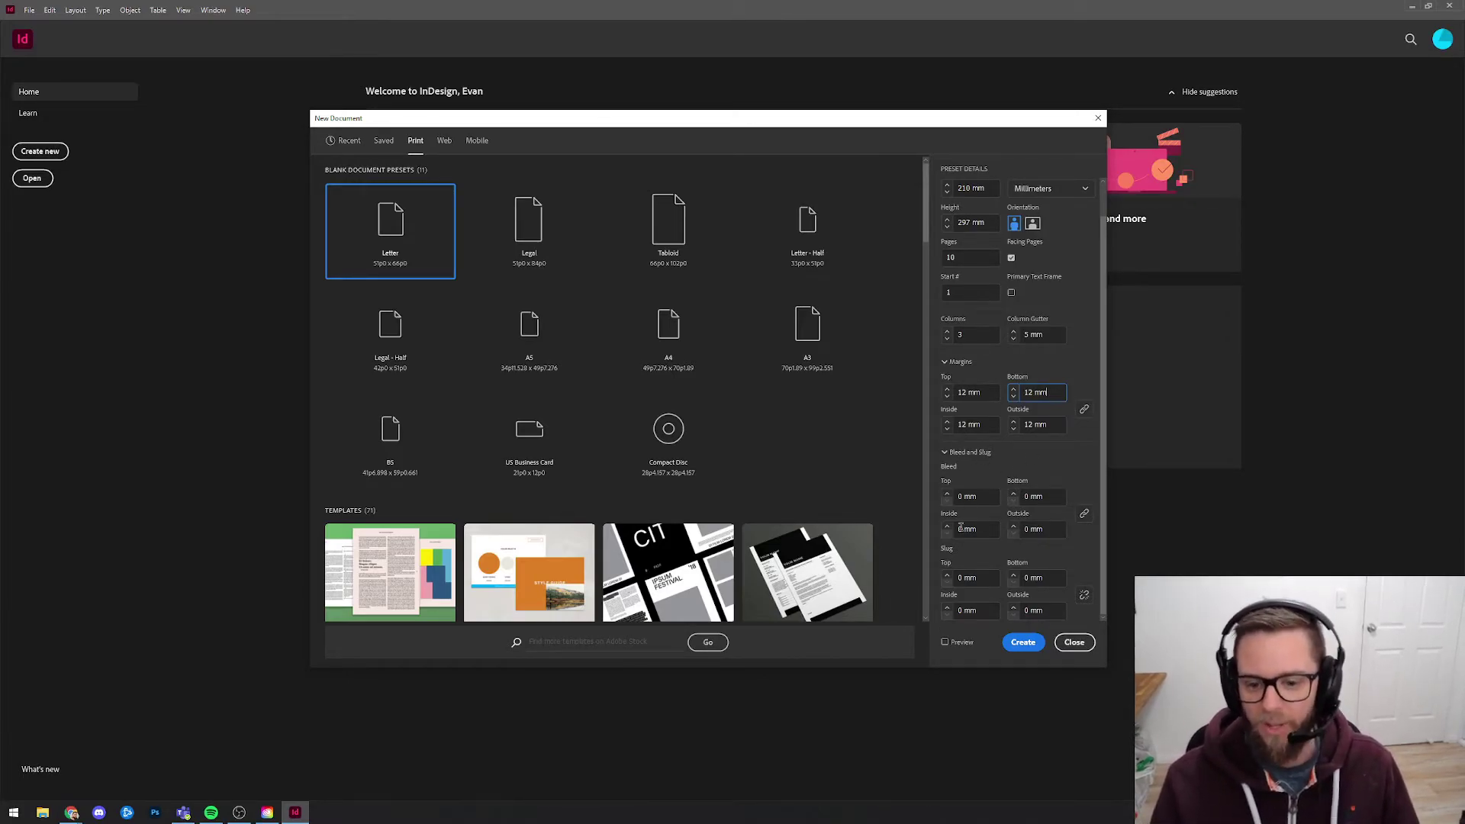
{"action": "scroll", "coordinate": [1026, 504], "scroll_direction": "up", "scroll_amount": 2}
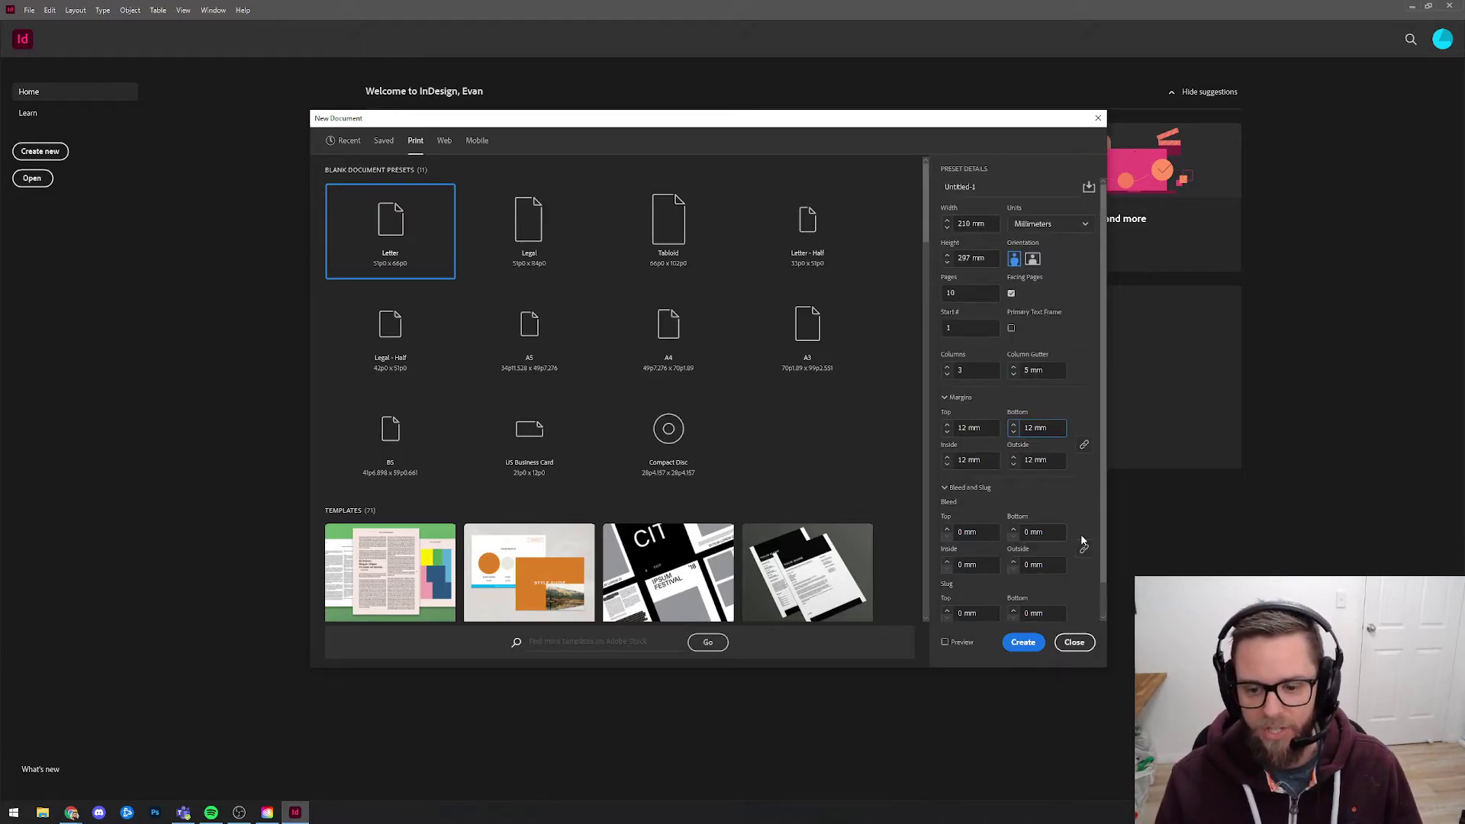
Collapse Bleed and Slug, create the document, and untick Show on Next Launch.
{"action": "left_click", "coordinate": [950, 489]}
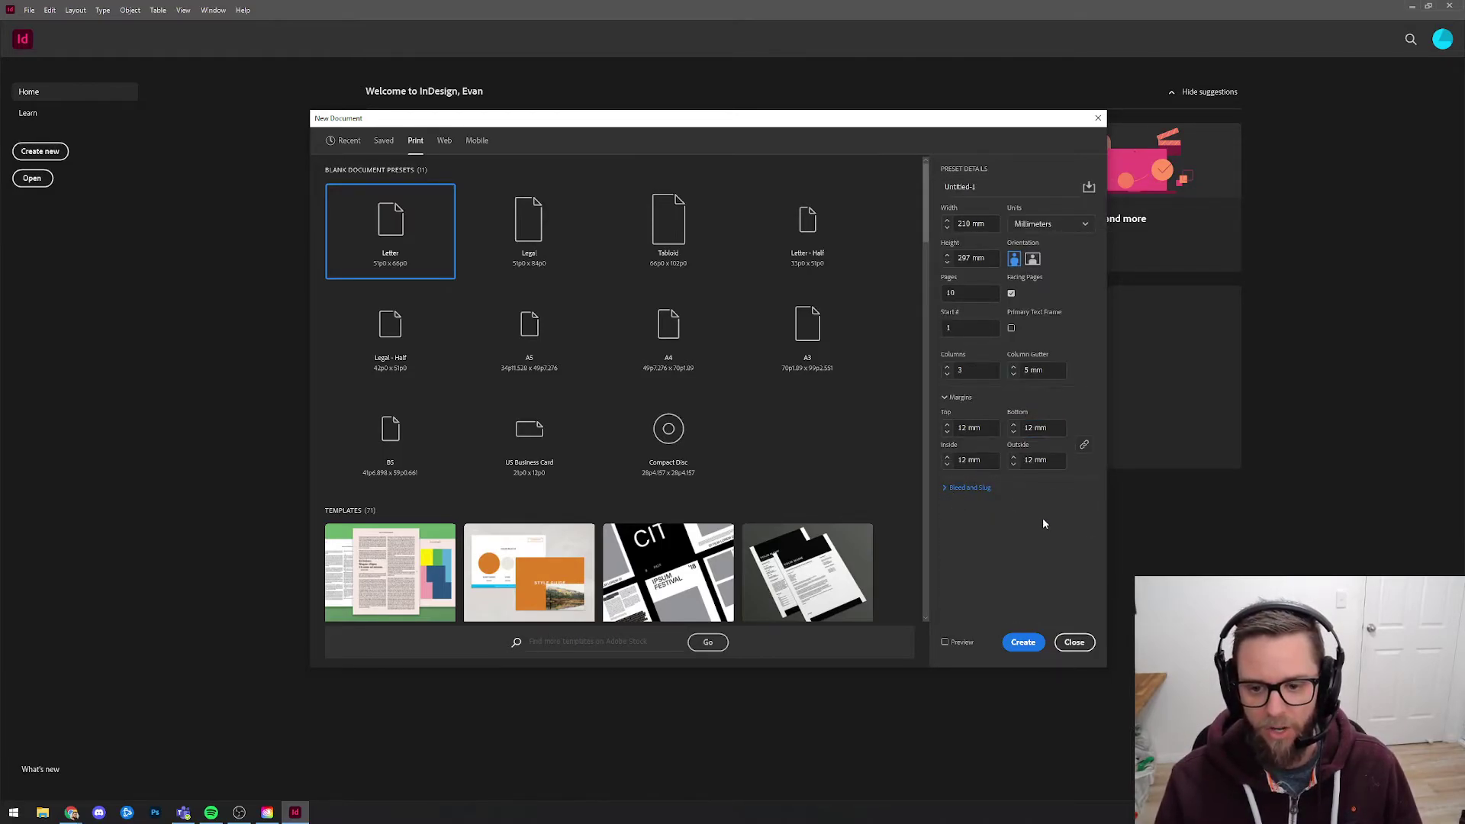
{"action": "left_click_drag", "start_coordinate": [871, 120], "coordinate": [862, 118]}
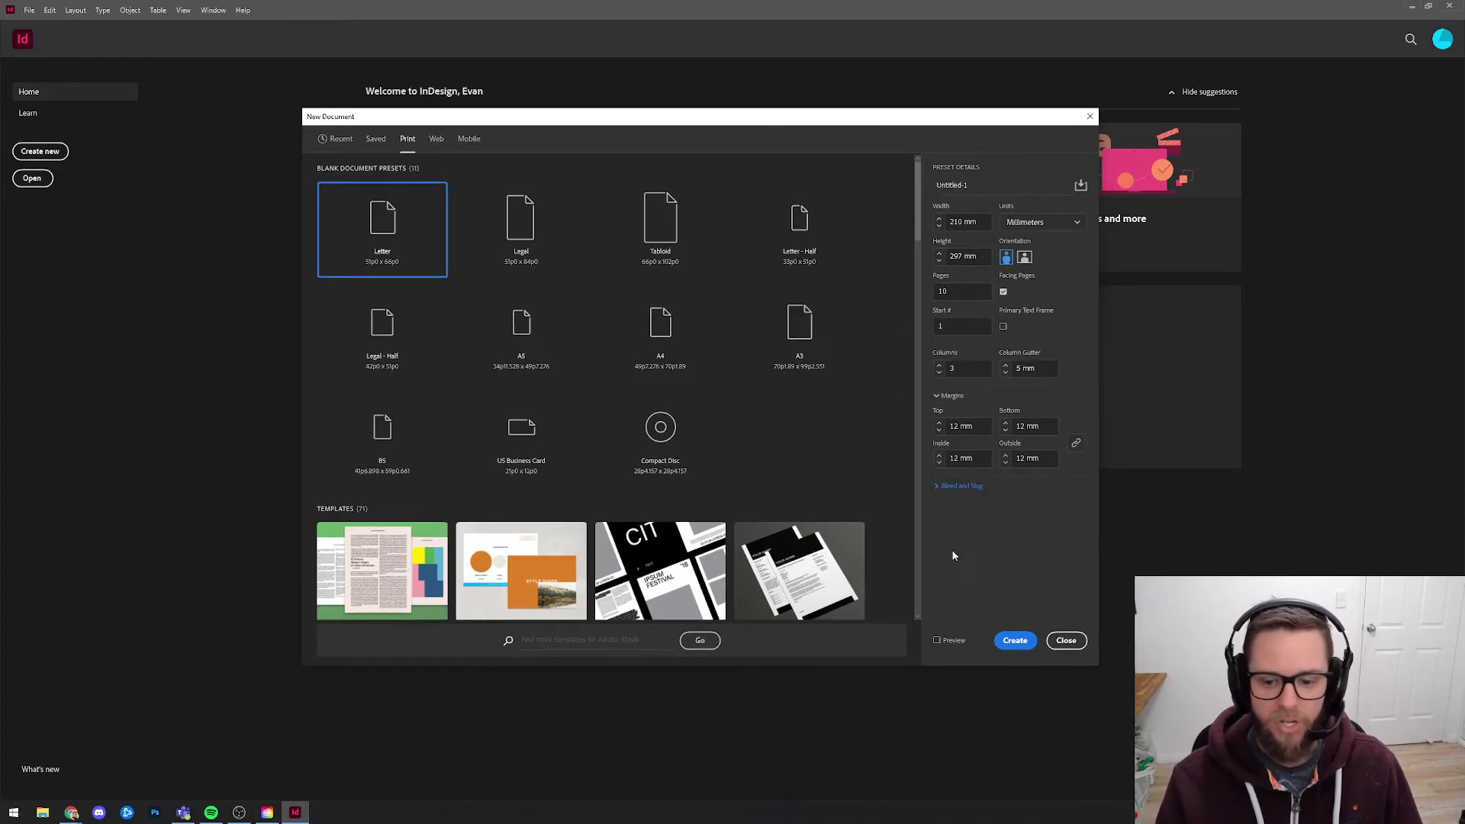
{"action": "left_click", "coordinate": [1016, 645]}
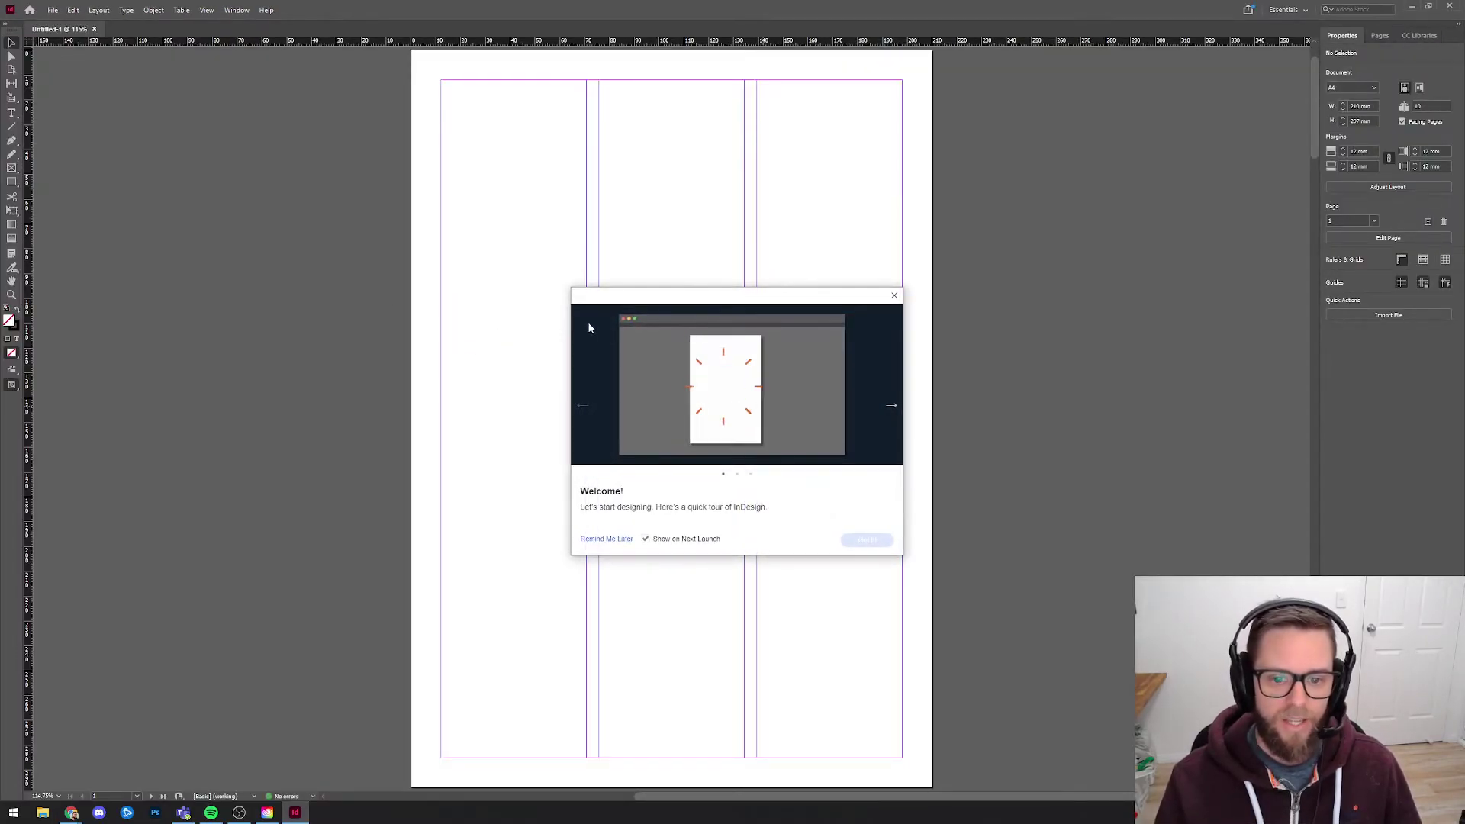
{"action": "left_click", "coordinate": [645, 539]}
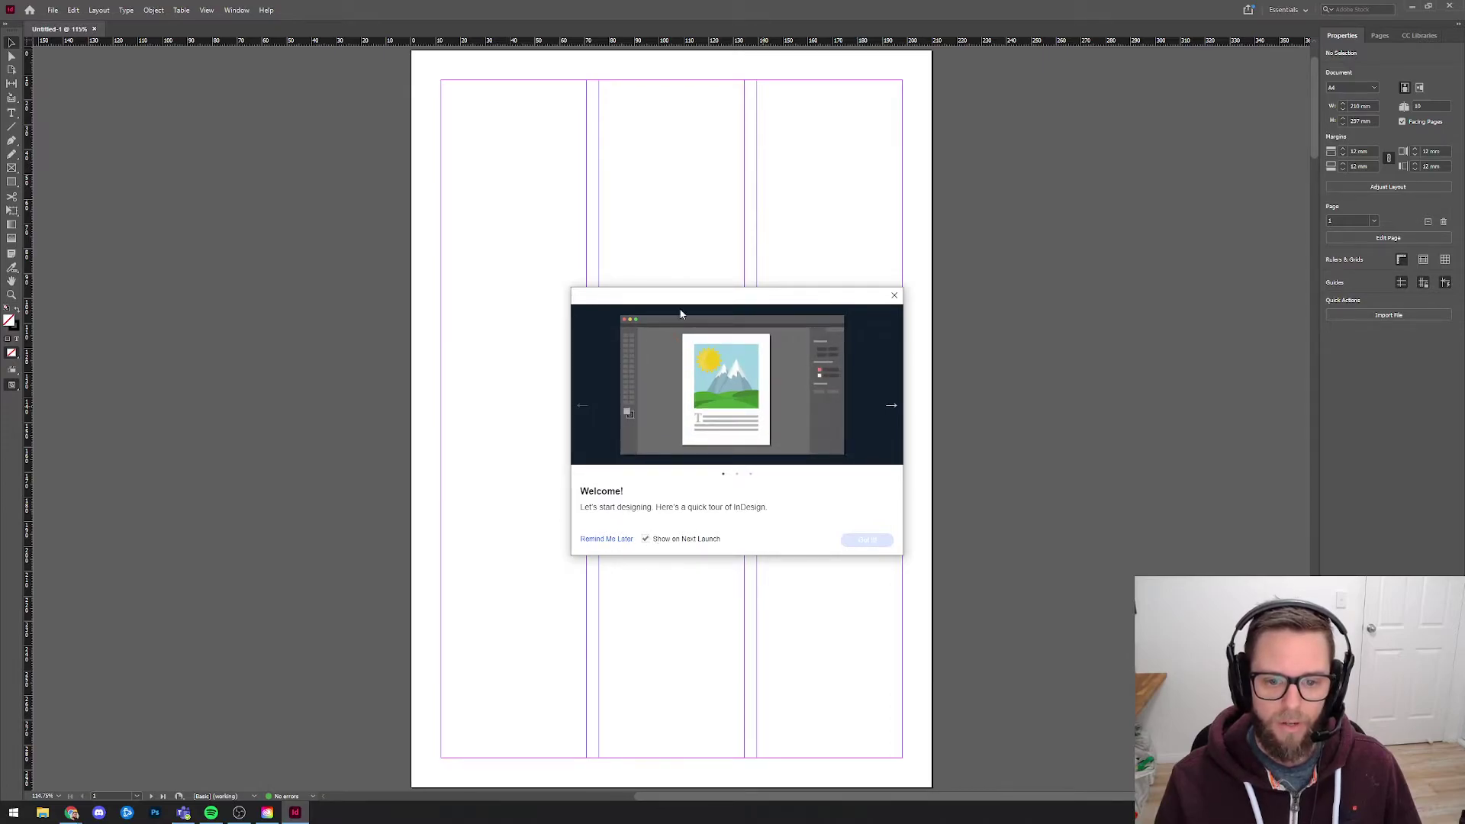
{"action": "left_click_drag", "start_coordinate": [702, 295], "coordinate": [708, 303]}
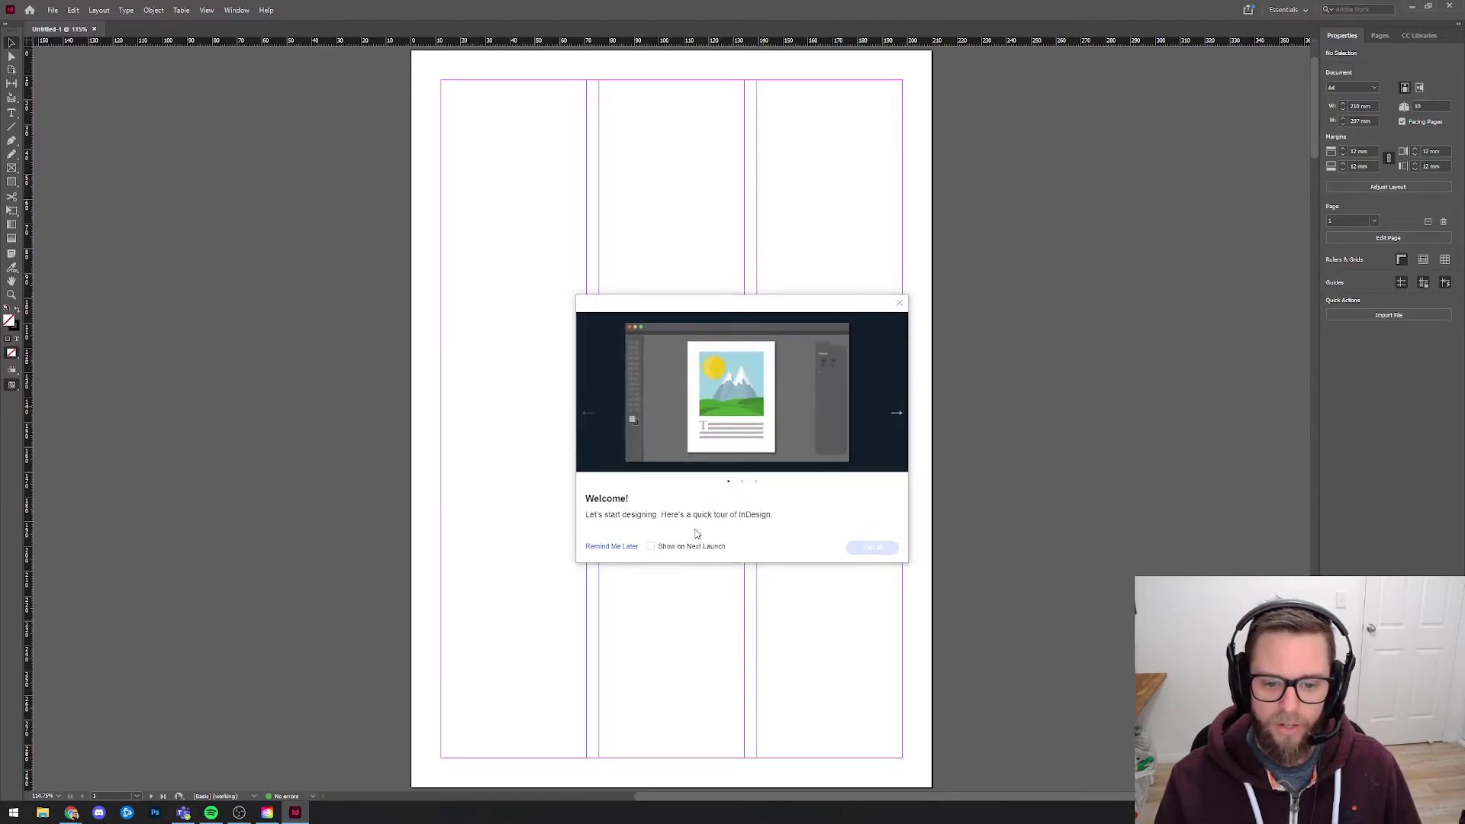
Close the Welcome tour and switch the workspace to Essentials Classic.
{"action": "left_click", "coordinate": [898, 303]}
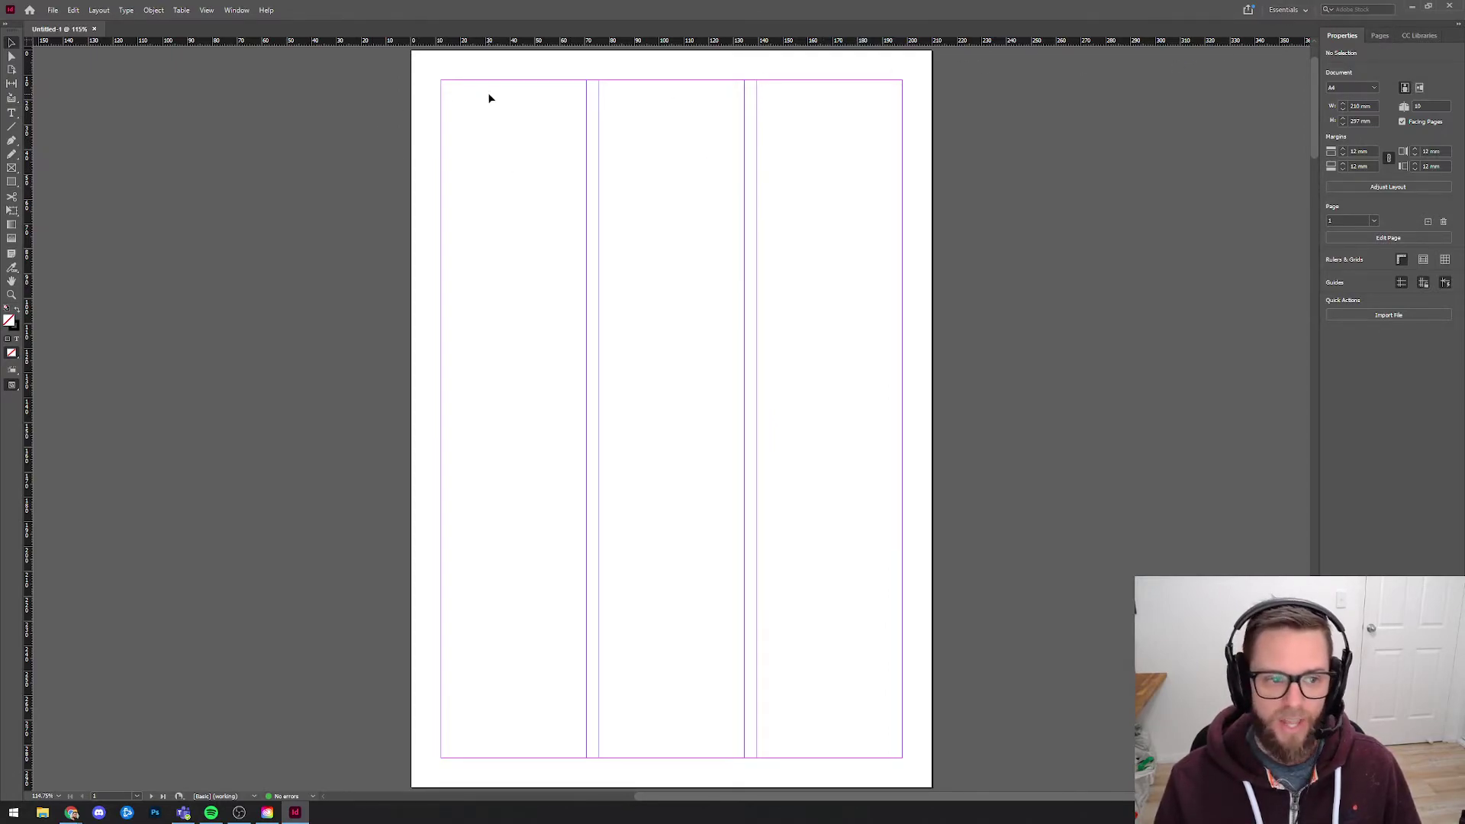
{"action": "left_click", "coordinate": [1299, 10]}
{"action": "left_click", "coordinate": [1299, 10]}
{"action": "left_click", "coordinate": [1299, 10]}
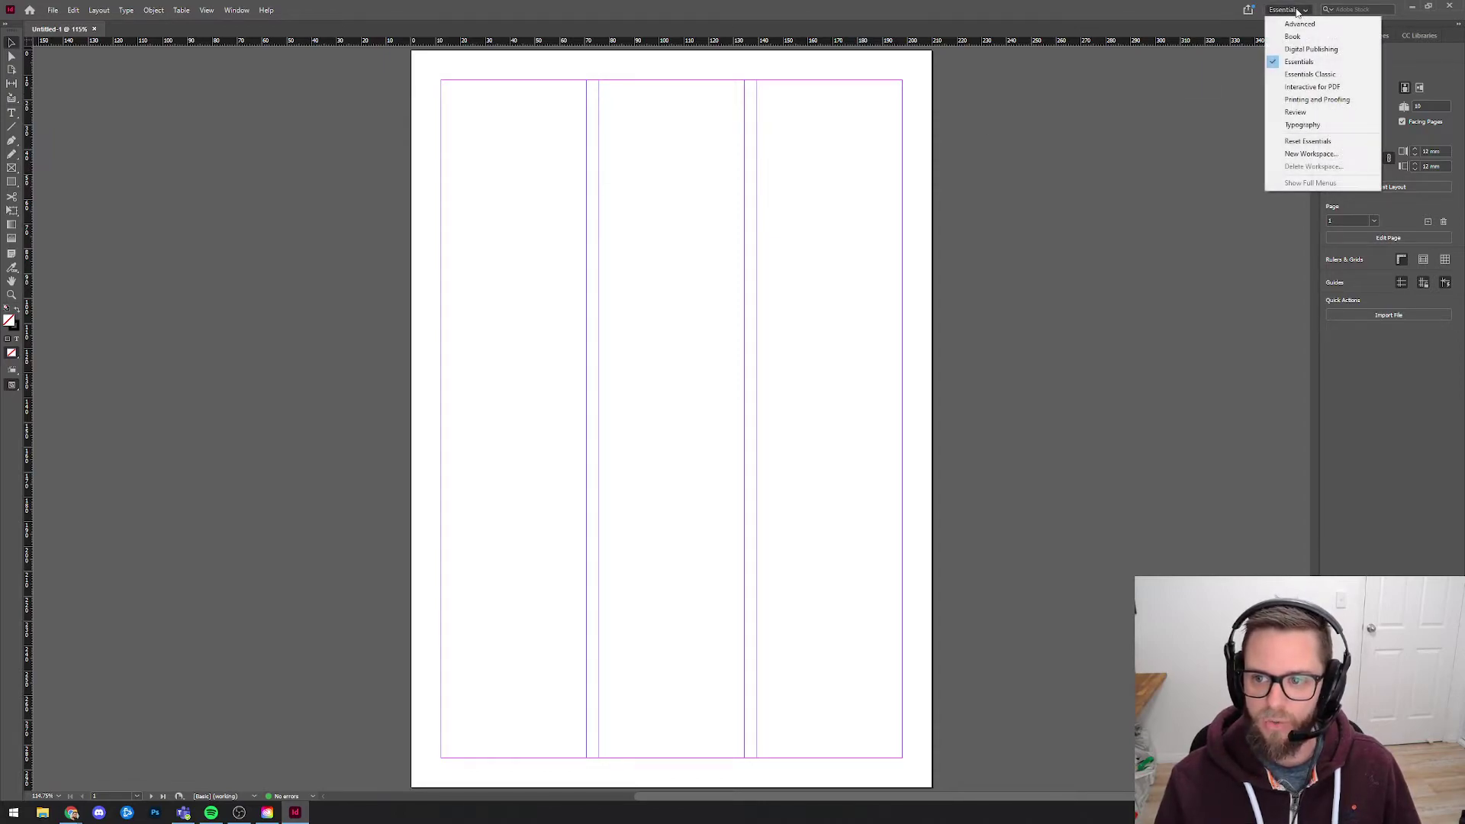
{"action": "left_click", "coordinate": [1293, 11]}
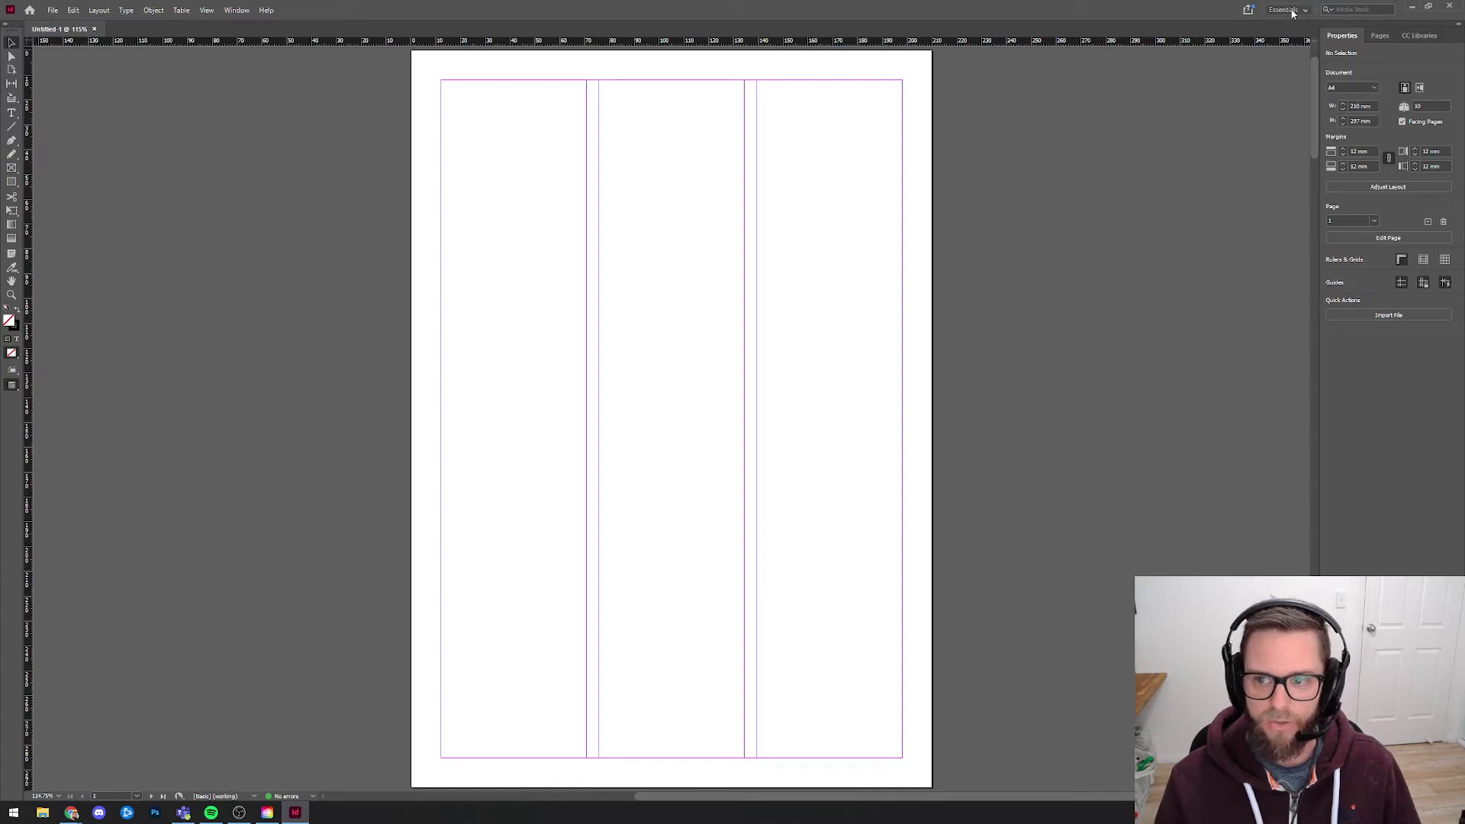
{"action": "left_click", "coordinate": [1293, 11]}
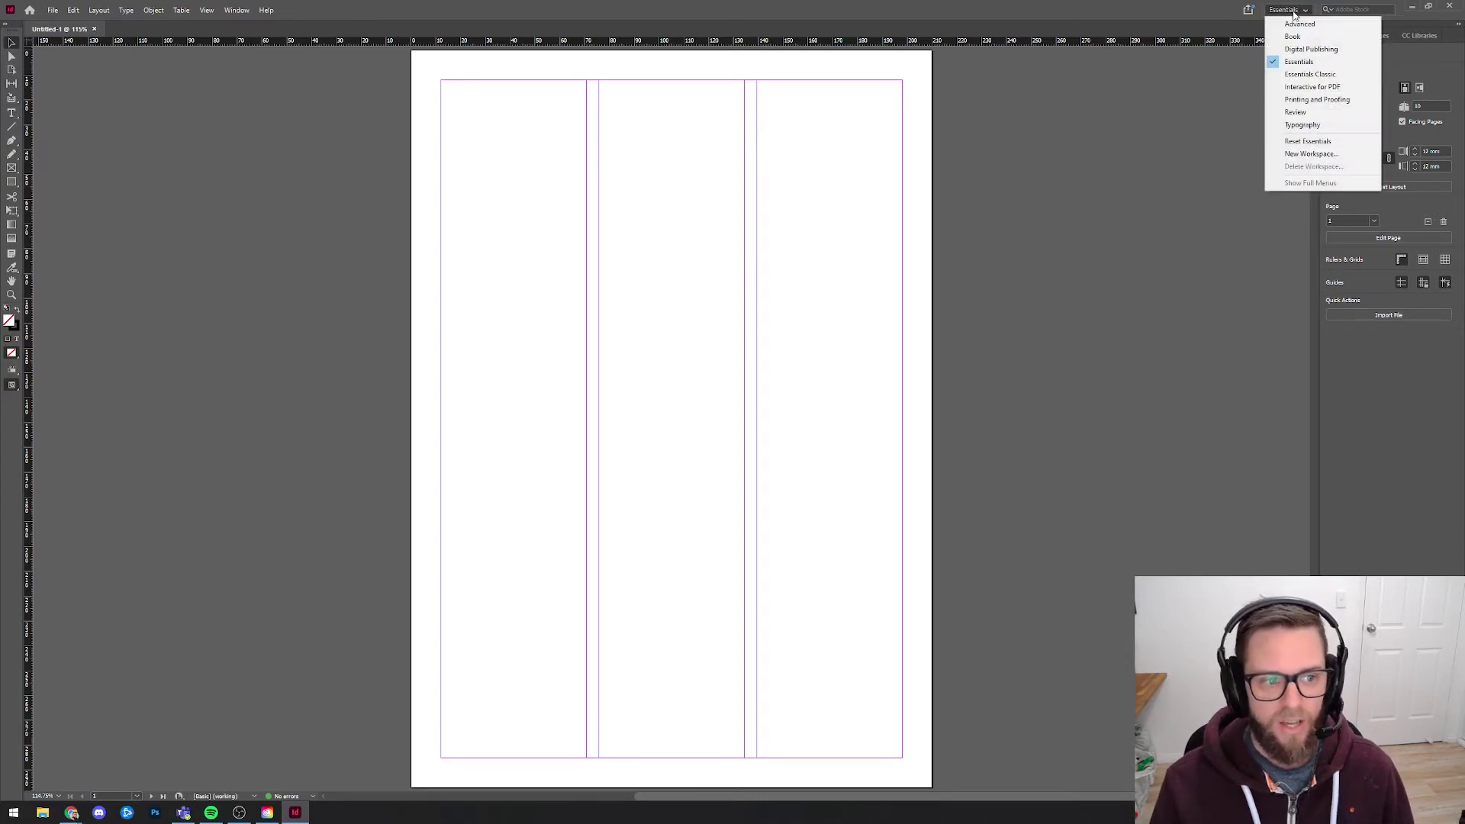
{"action": "left_click", "coordinate": [1310, 66]}
{"action": "left_click", "coordinate": [1289, 10]}
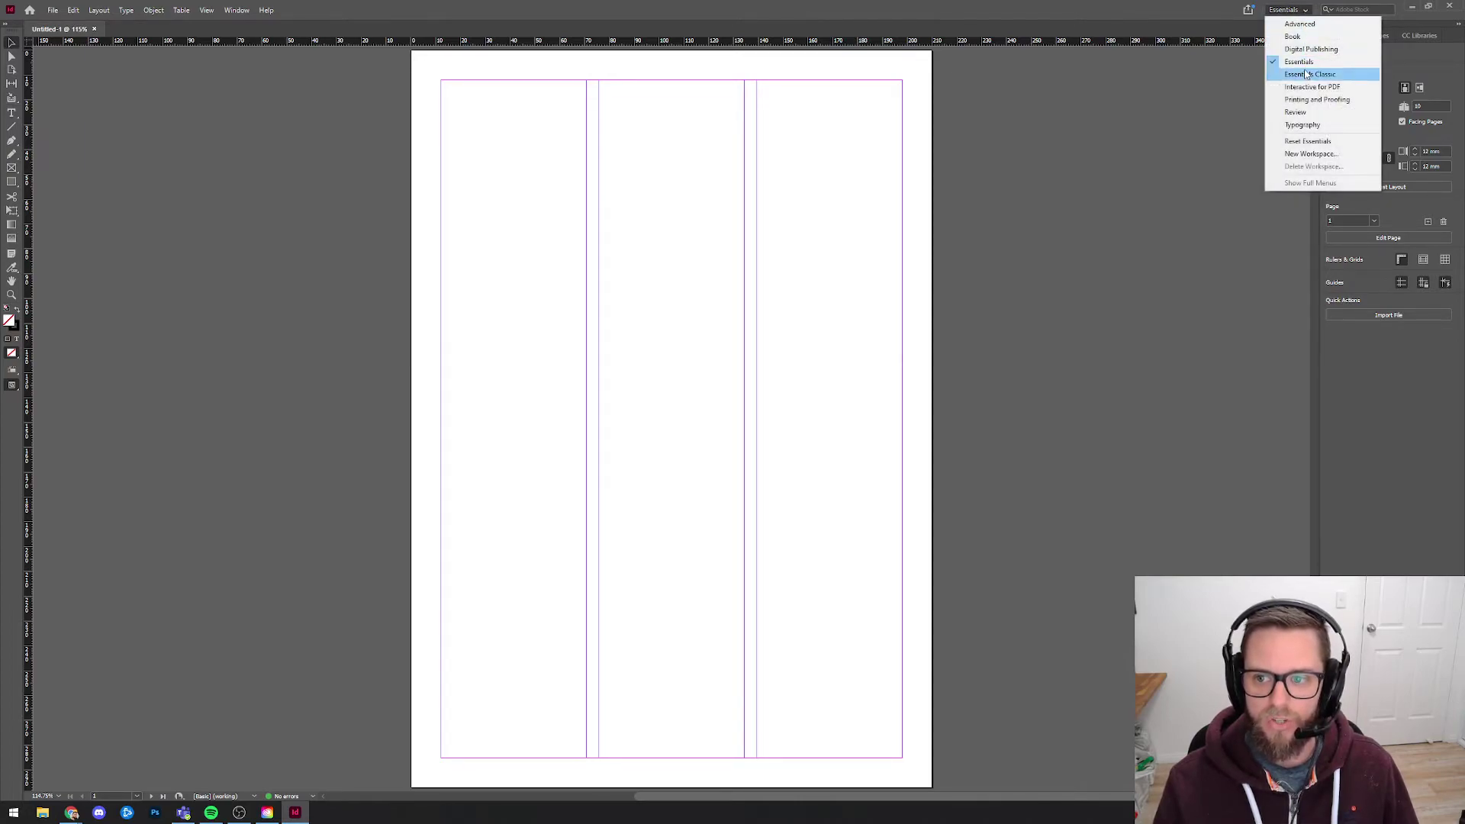
{"action": "left_click", "coordinate": [1302, 72]}
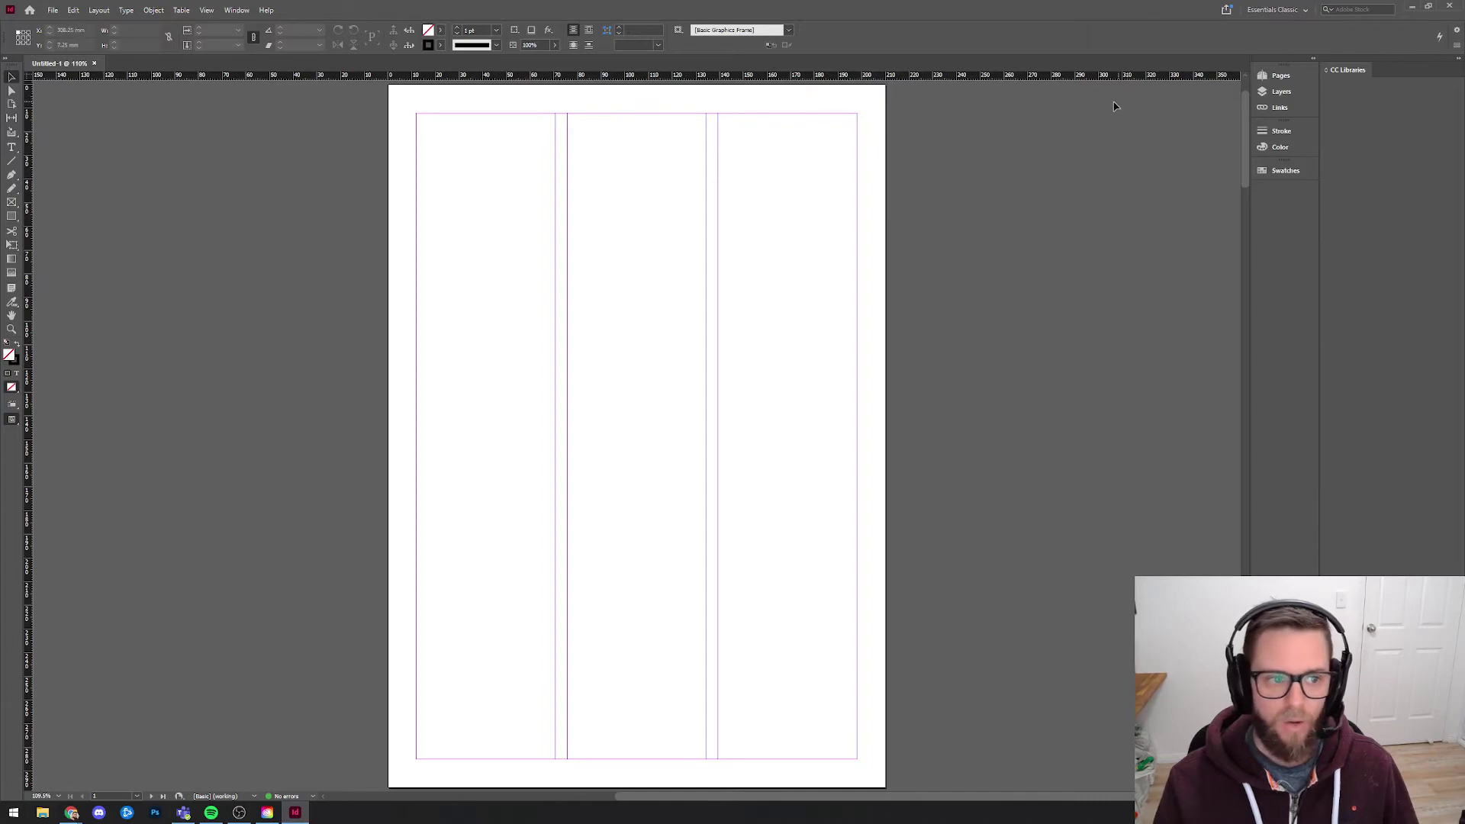
Confirm Essentials Classic is active and click OK on the CC Libraries tip.
{"action": "left_click", "coordinate": [1290, 12]}
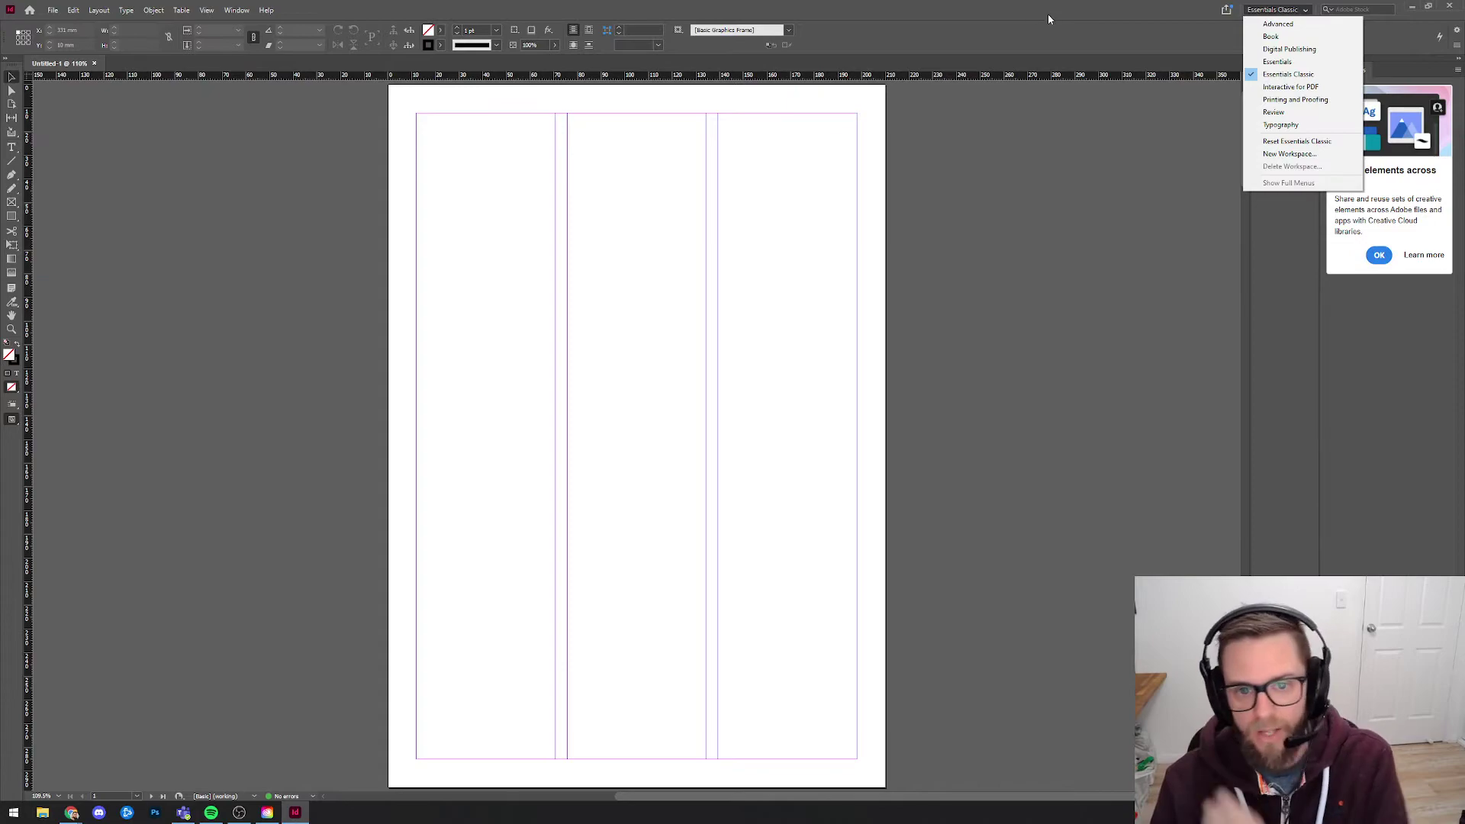
{"action": "left_click", "coordinate": [1100, 178]}
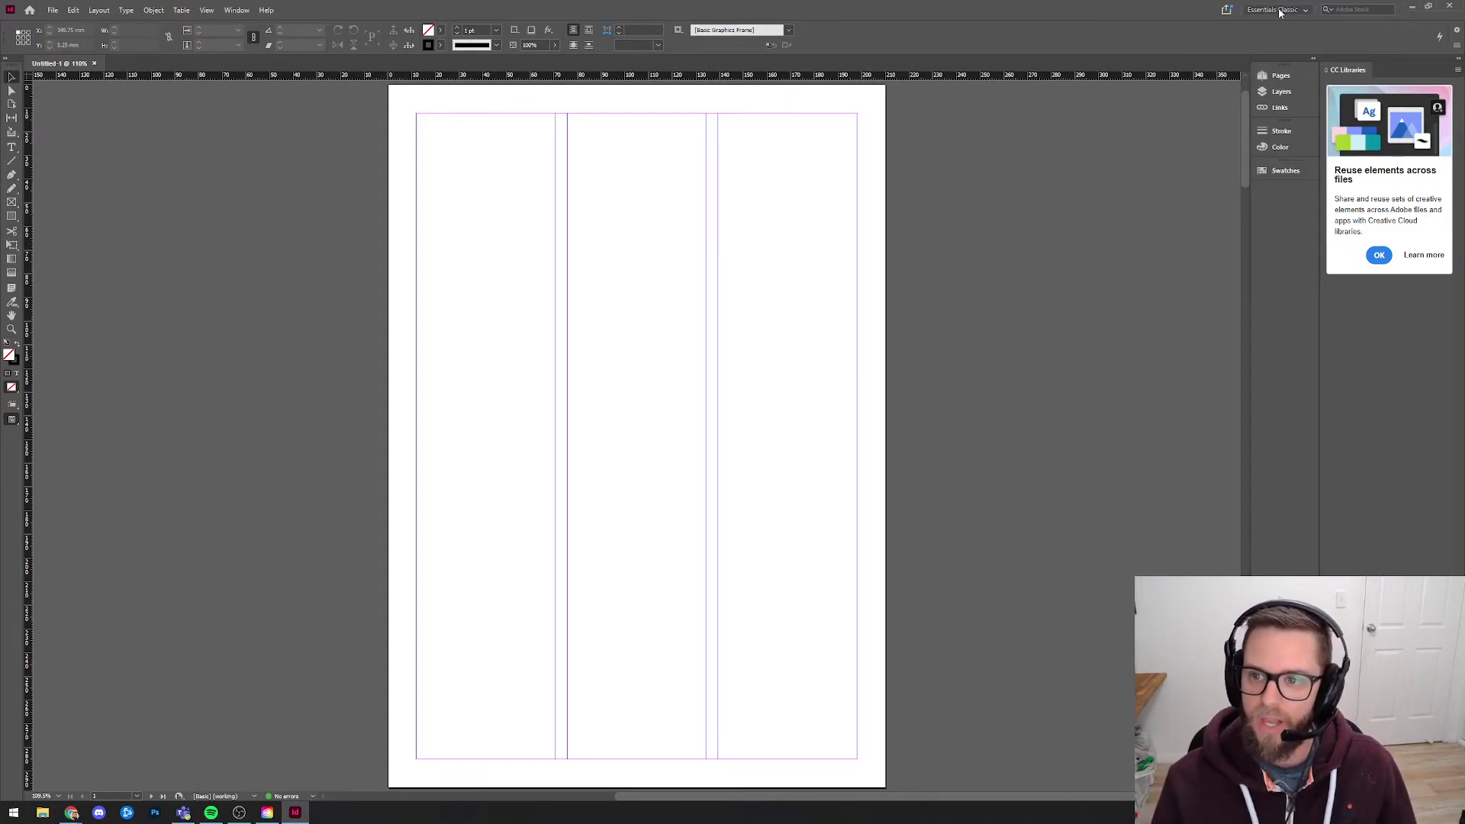
{"action": "left_click", "coordinate": [1378, 255]}
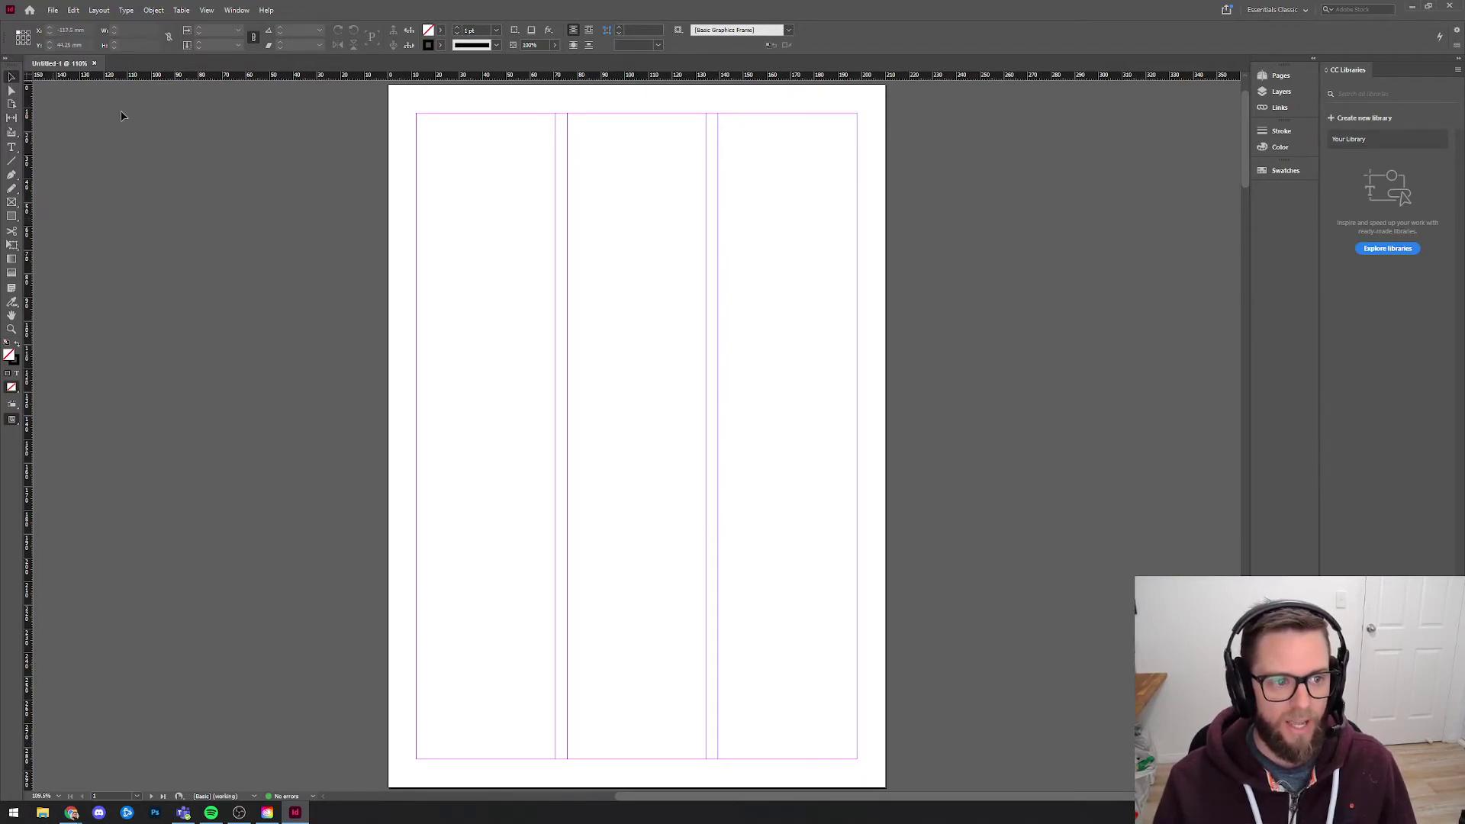
Switch the Tools panel to a double-column layout beside the page.
{"action": "left_click", "coordinate": [6, 62]}
{"action": "left_click", "coordinate": [6, 62]}
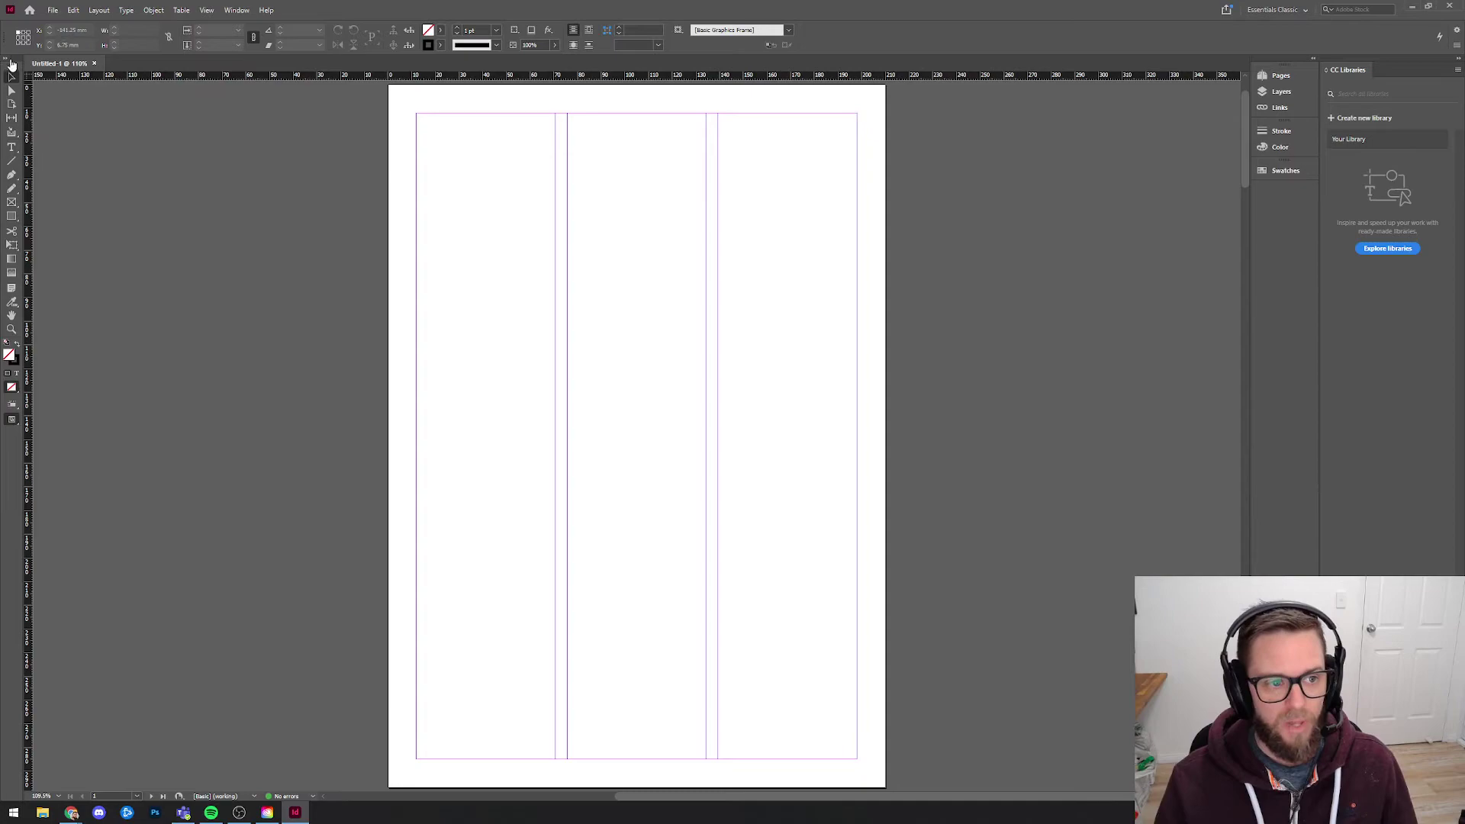
{"action": "left_click", "coordinate": [7, 62]}
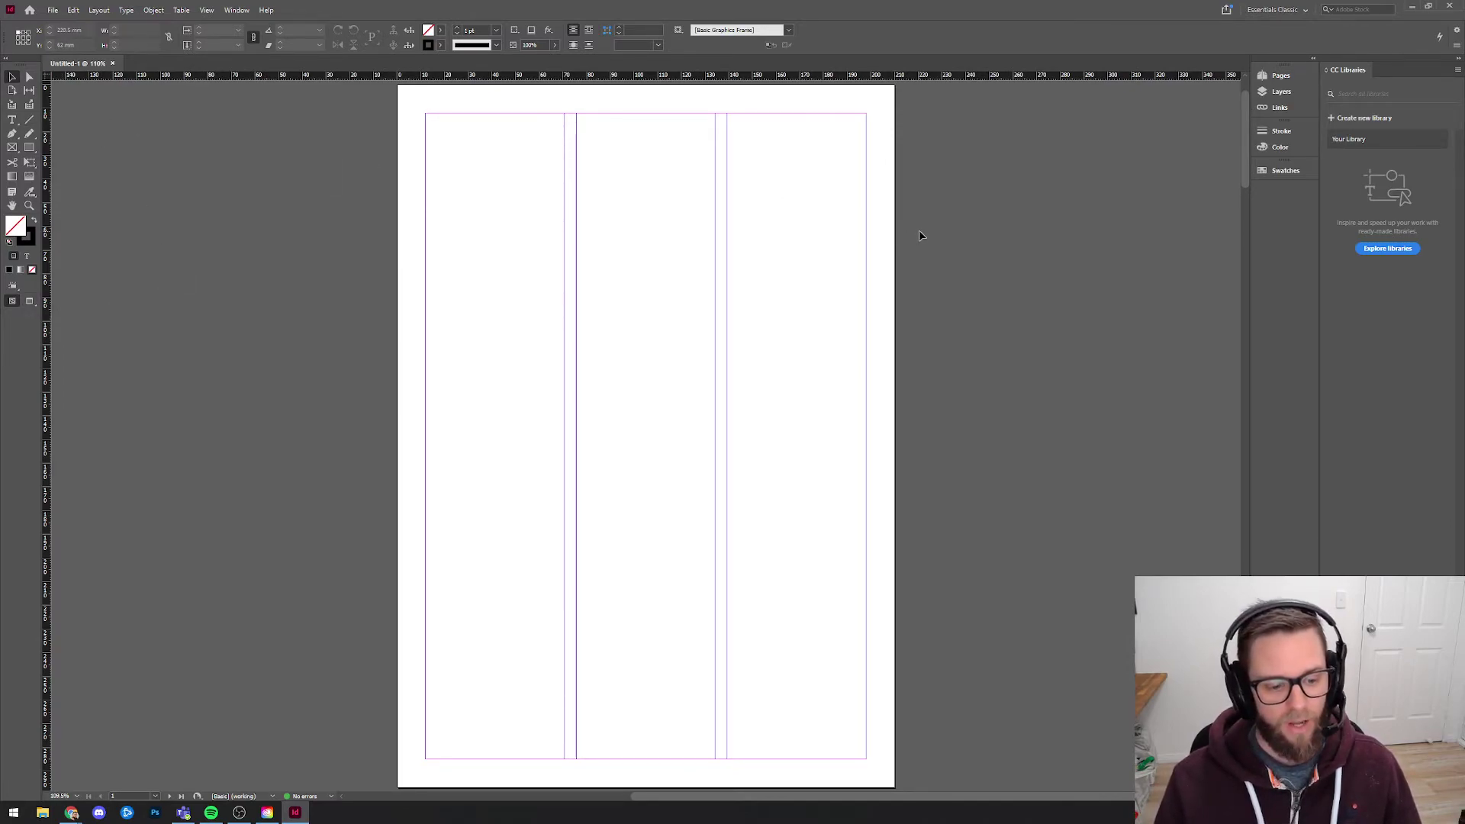
Open the Pages panel and stretch it tall enough to show every spread.
{"action": "left_click", "coordinate": [1281, 76]}
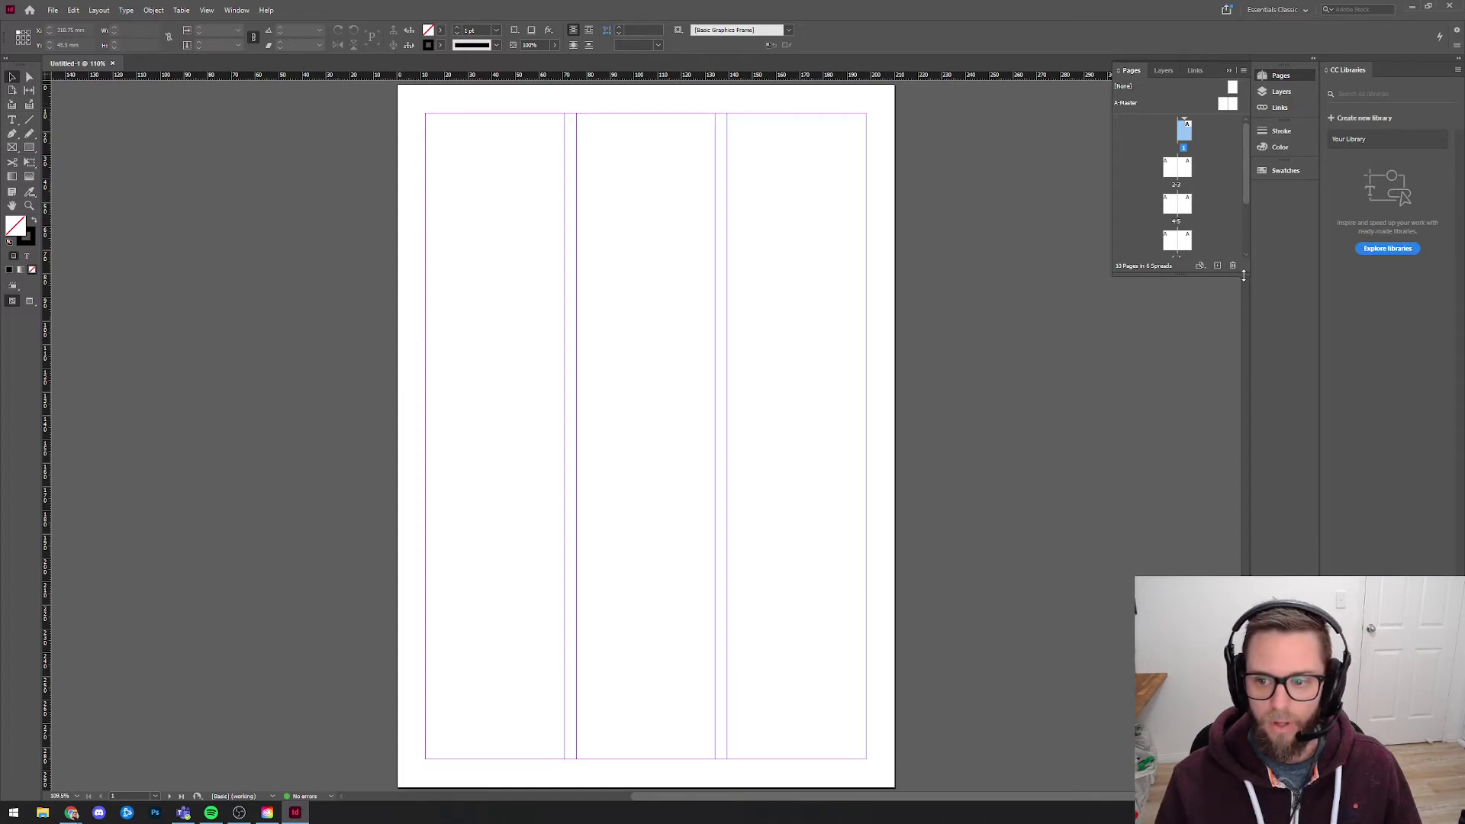
{"action": "left_click_drag", "start_coordinate": [1233, 275], "coordinate": [1233, 461]}
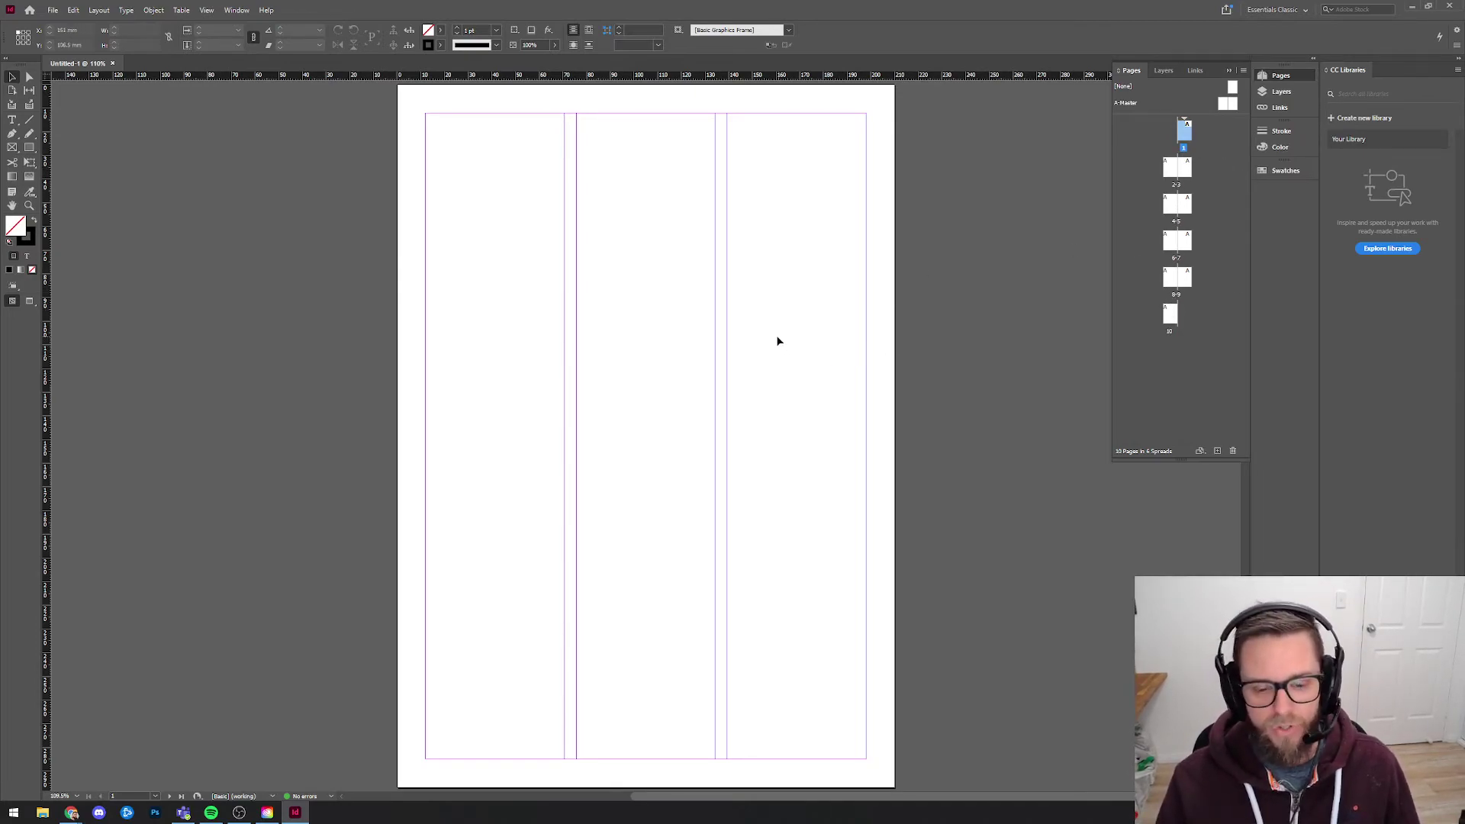
{"action": "scroll", "coordinate": [762, 342], "scroll_direction": "down", "scroll_amount": 1}
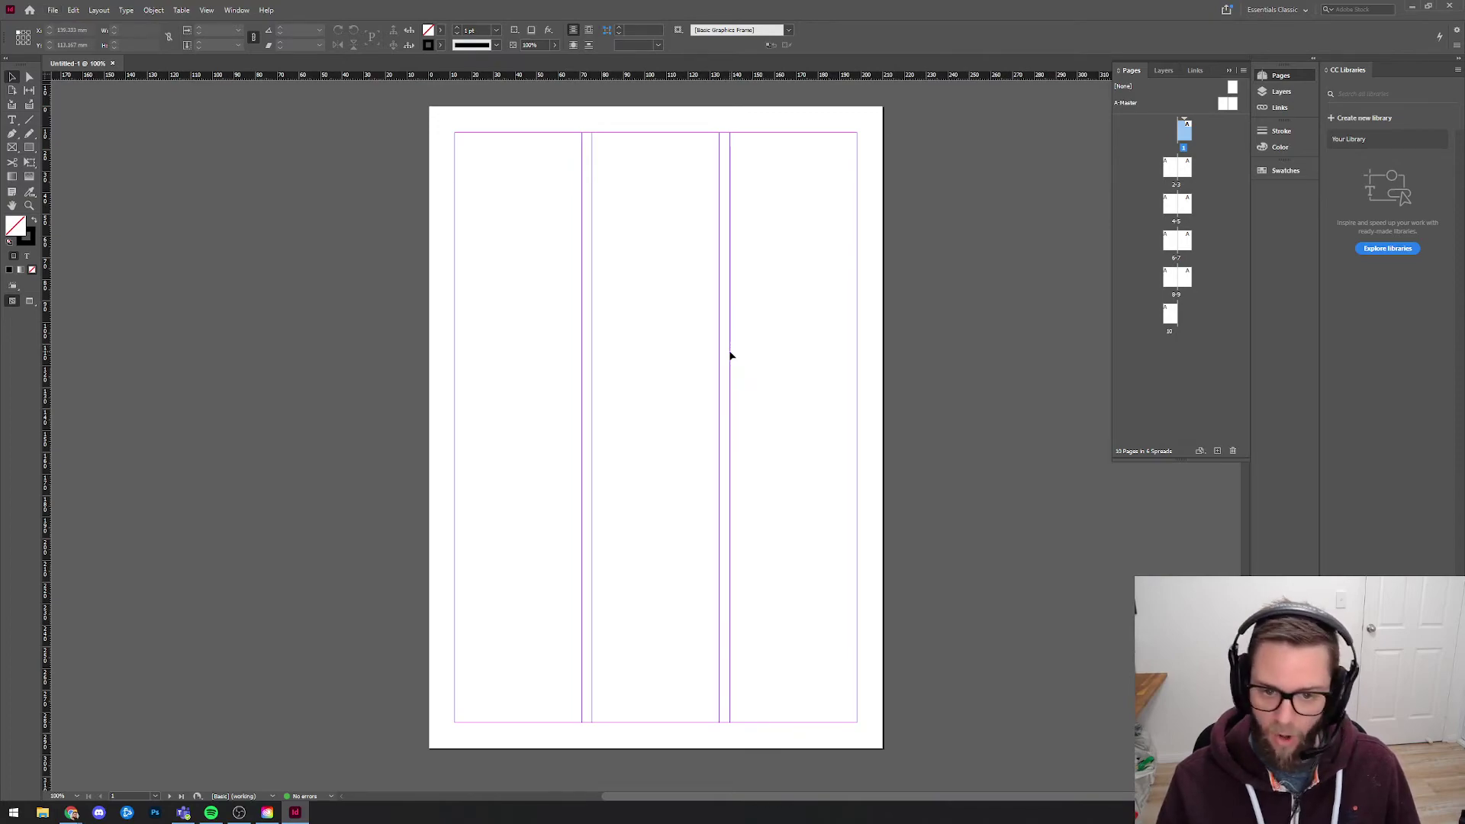
{"action": "scroll", "coordinate": [730, 356], "scroll_direction": "down", "scroll_amount": 4}
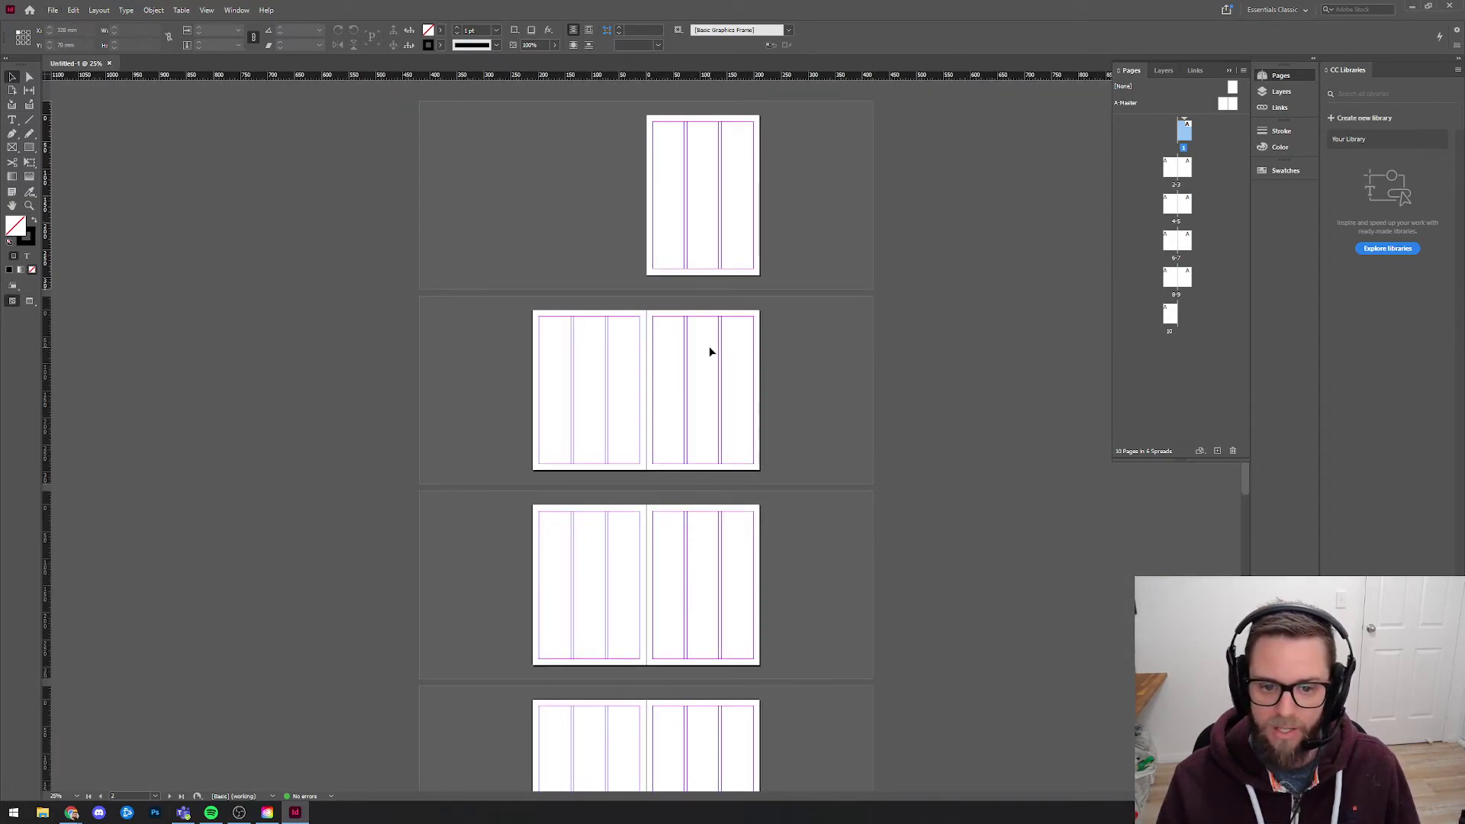
{"action": "scroll", "coordinate": [710, 347], "scroll_direction": "down", "scroll_amount": 3}
{"action": "scroll", "coordinate": [708, 350], "scroll_direction": "down", "scroll_amount": 2}
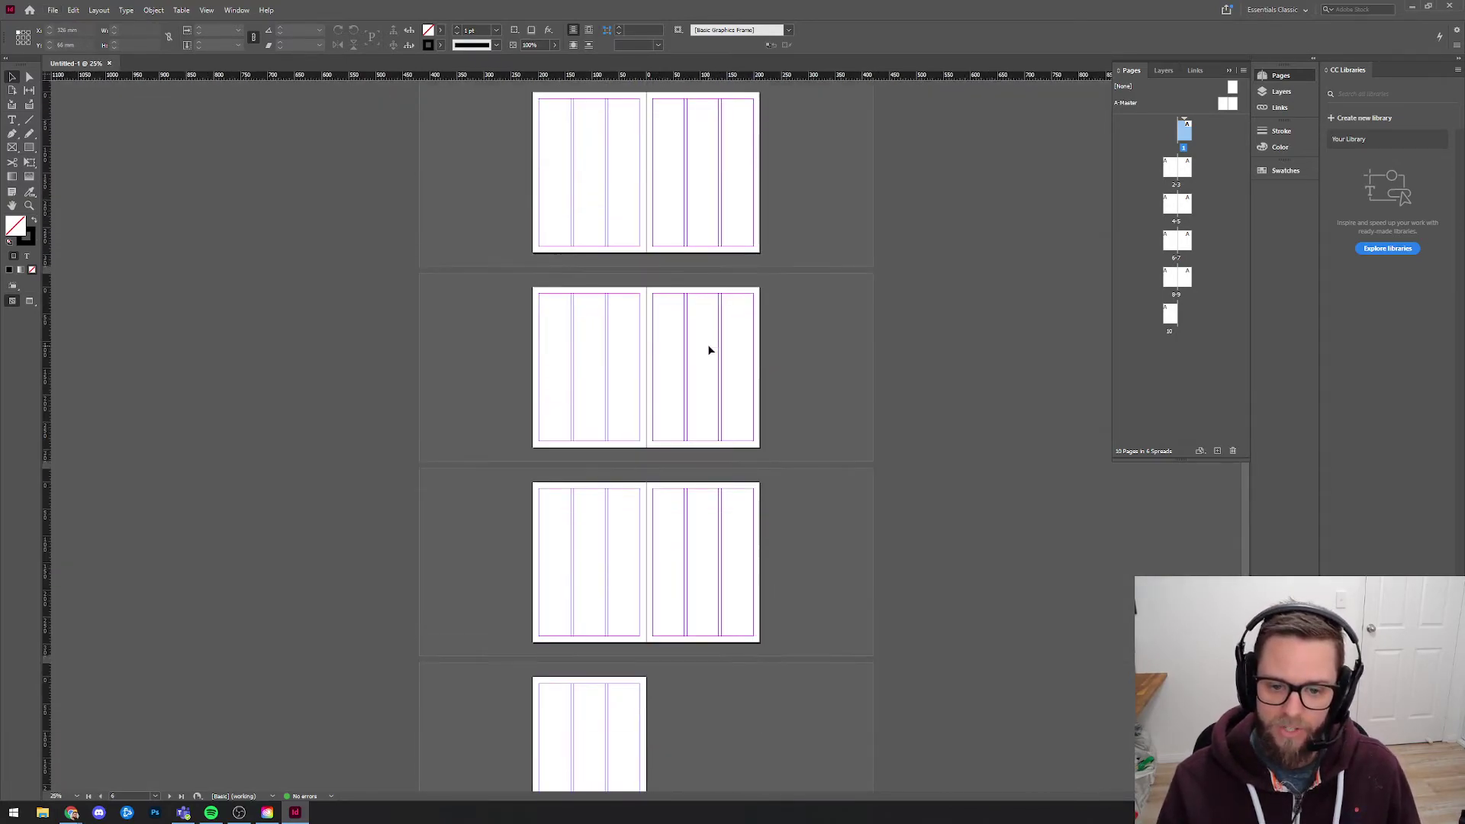
{"action": "scroll", "coordinate": [714, 359], "scroll_direction": "up", "scroll_amount": 5}
{"action": "scroll", "coordinate": [717, 375], "scroll_direction": "up", "scroll_amount": 1}
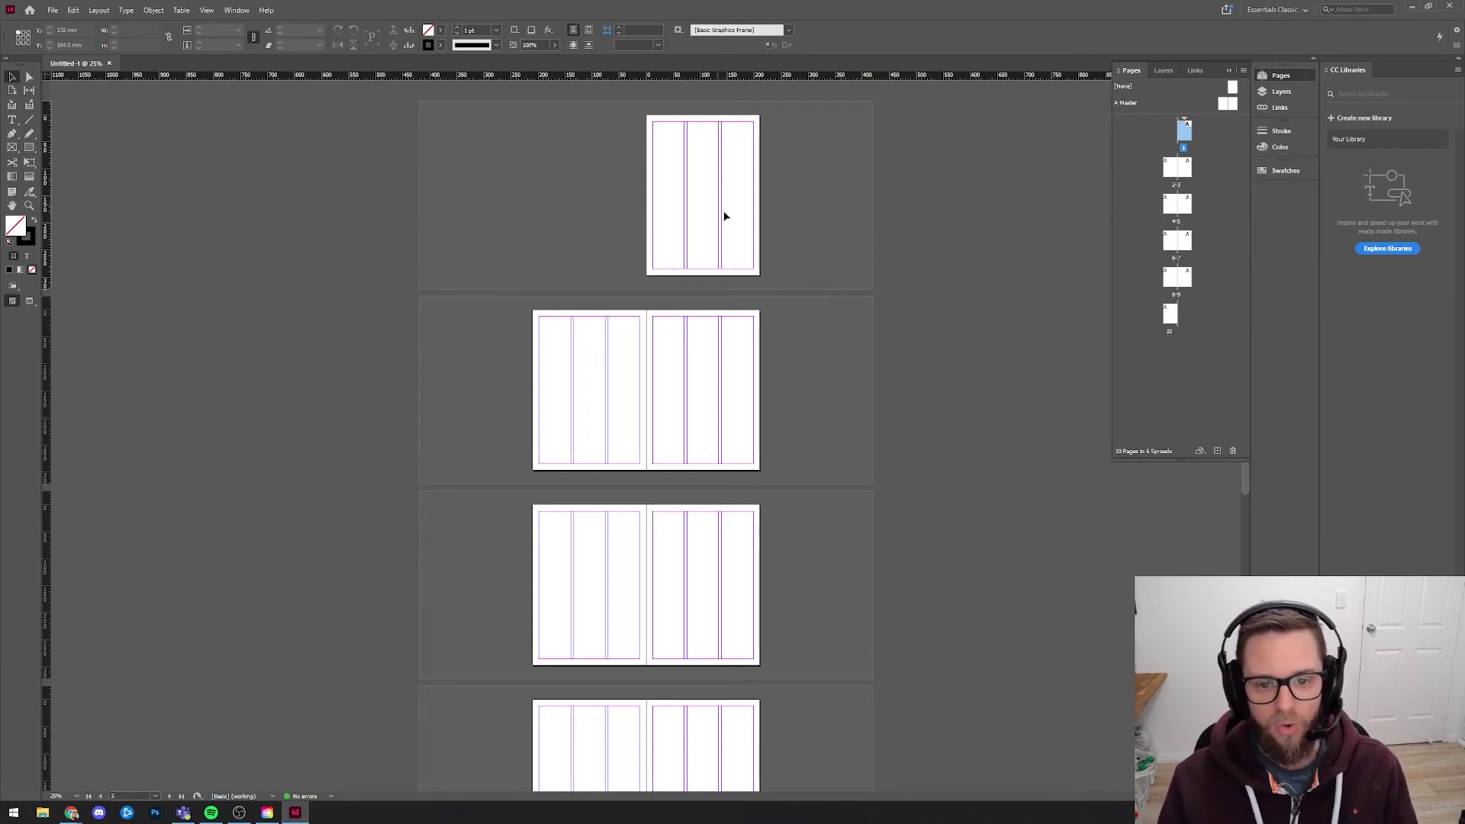
Make page 1 and spread 2-3 active to inspect the facing spreads.
{"action": "left_click", "coordinate": [602, 359]}
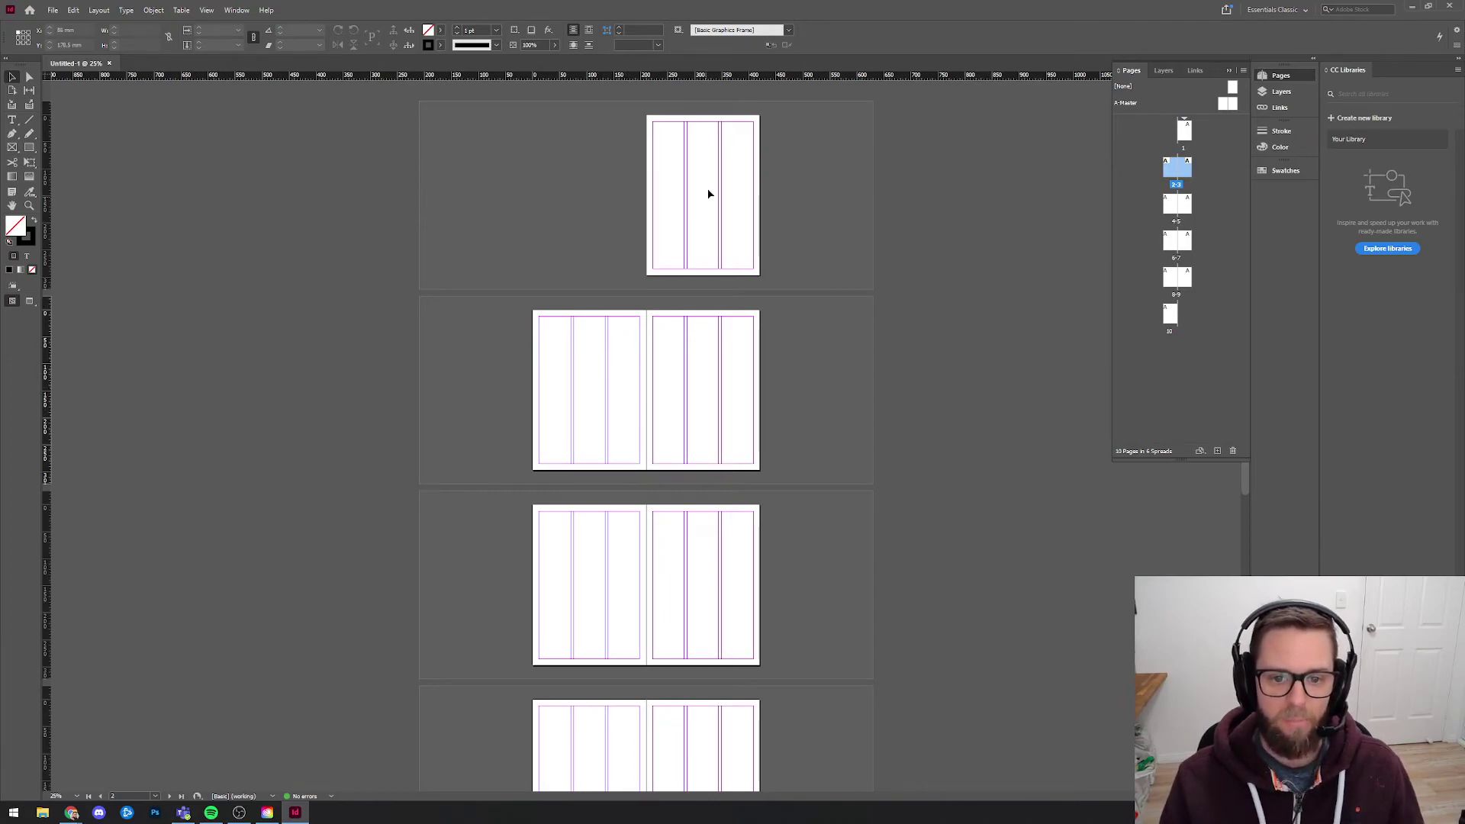
{"action": "left_click", "coordinate": [690, 211]}
{"action": "left_click_drag", "start_coordinate": [551, 336], "coordinate": [628, 452]}
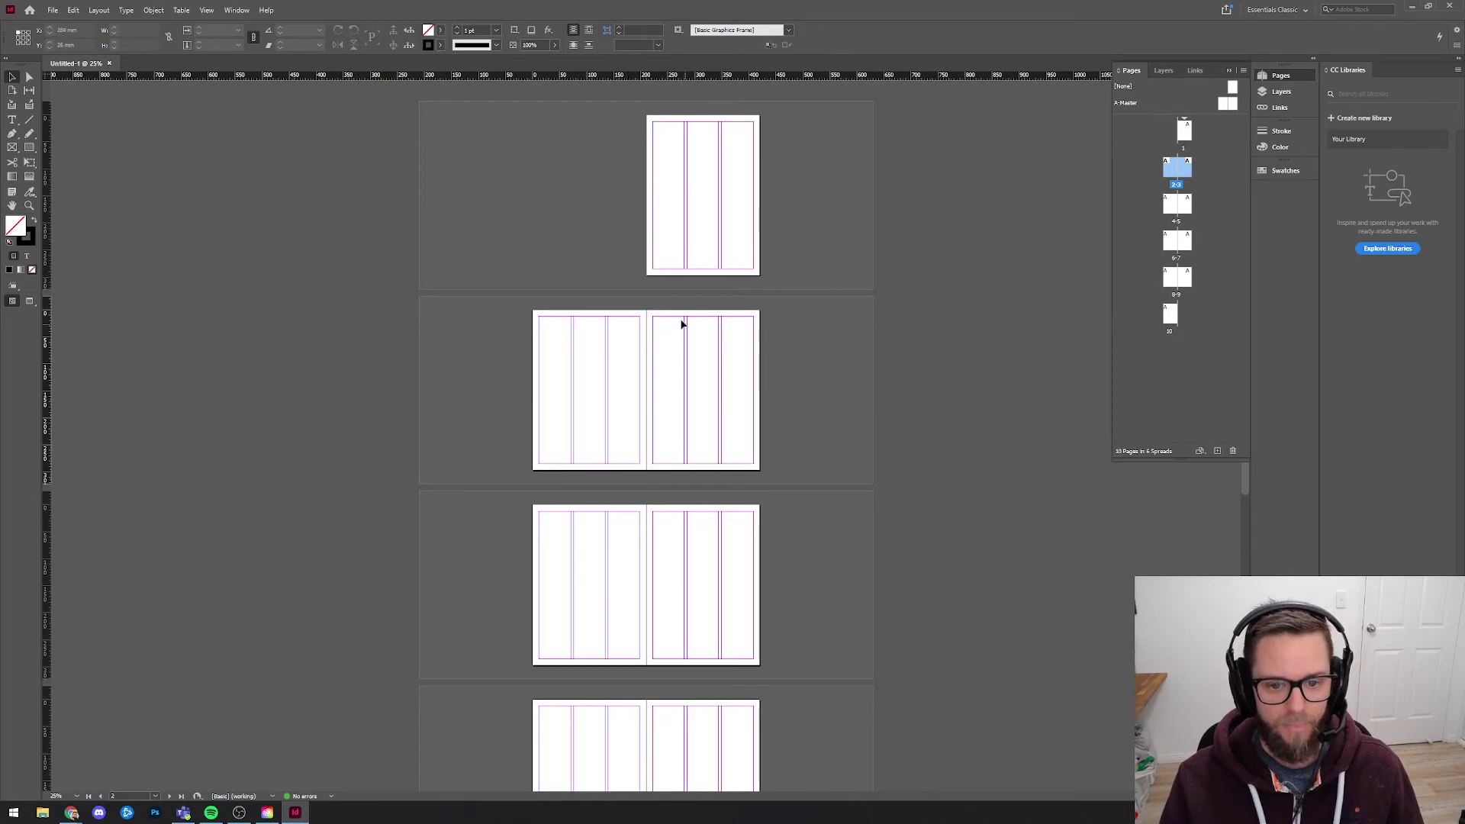
{"action": "left_click_drag", "start_coordinate": [656, 319], "coordinate": [763, 475]}
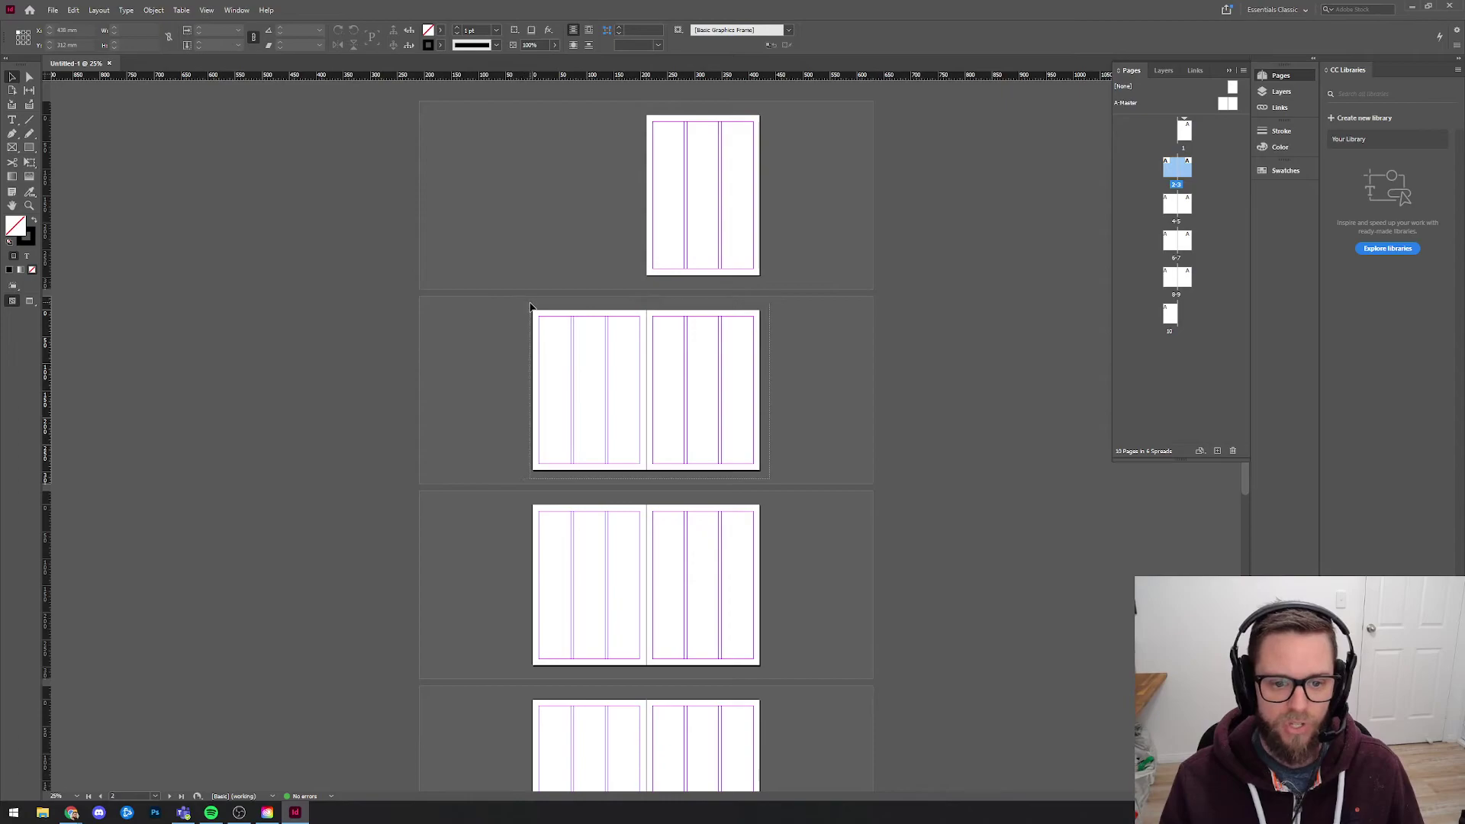
{"action": "scroll", "coordinate": [697, 340], "scroll_direction": "down", "scroll_amount": 1}
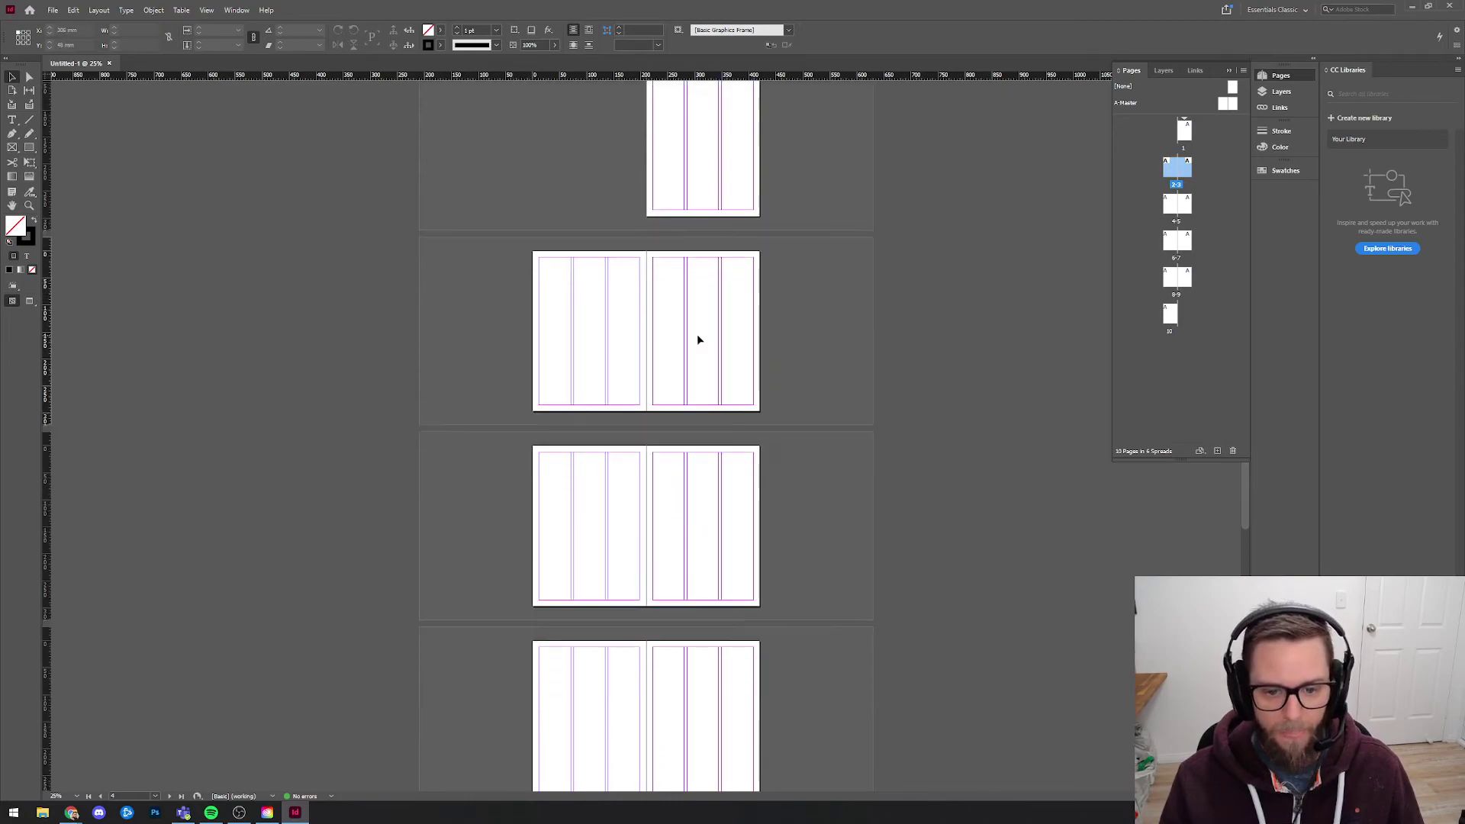
{"action": "left_click", "coordinate": [555, 475]}
{"action": "left_click", "coordinate": [671, 269]}
{"action": "scroll", "coordinate": [726, 340], "scroll_direction": "down", "scroll_amount": 6}
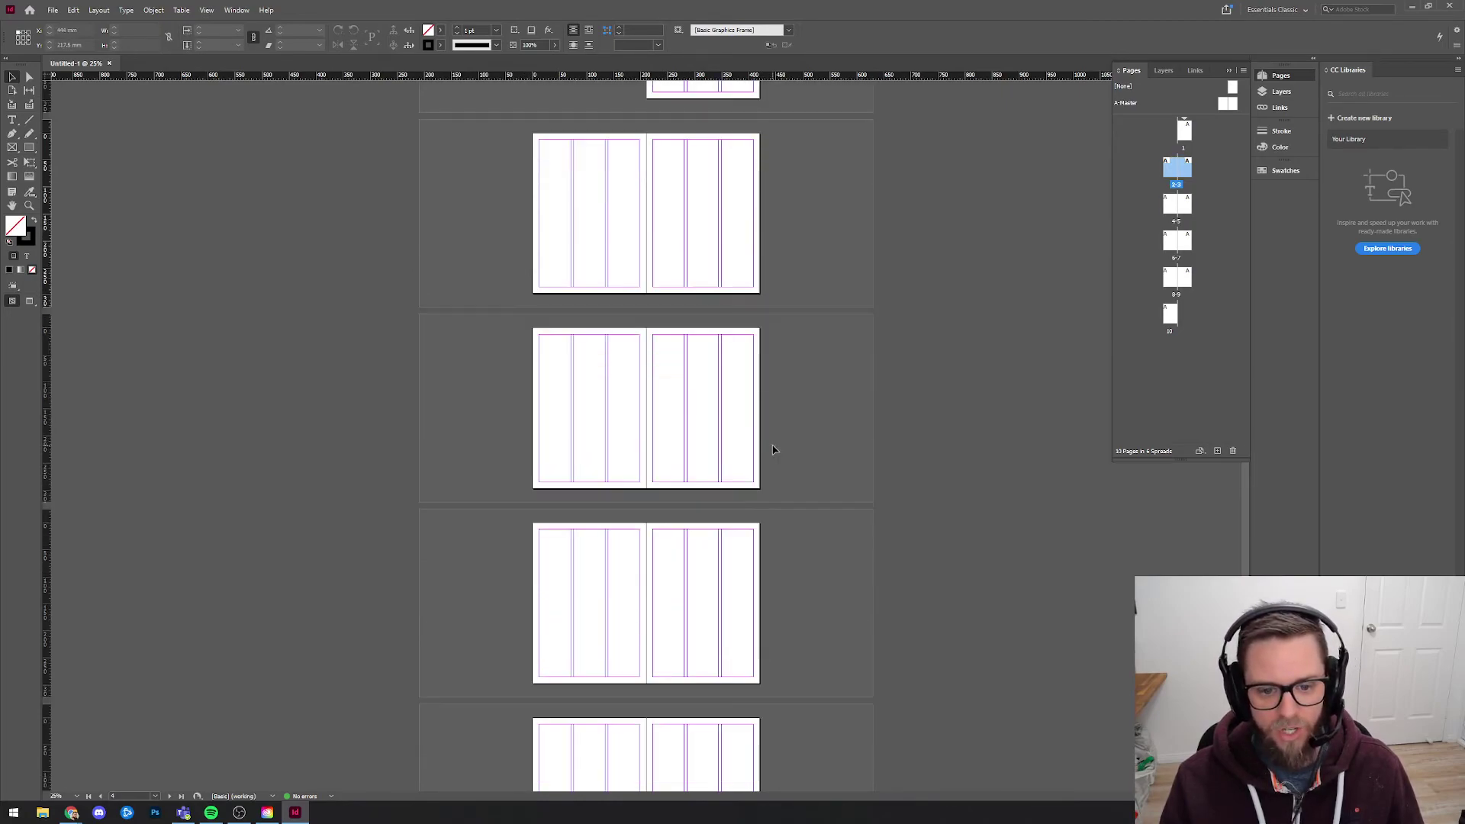
{"action": "scroll", "coordinate": [661, 561], "scroll_direction": "down", "scroll_amount": 1}
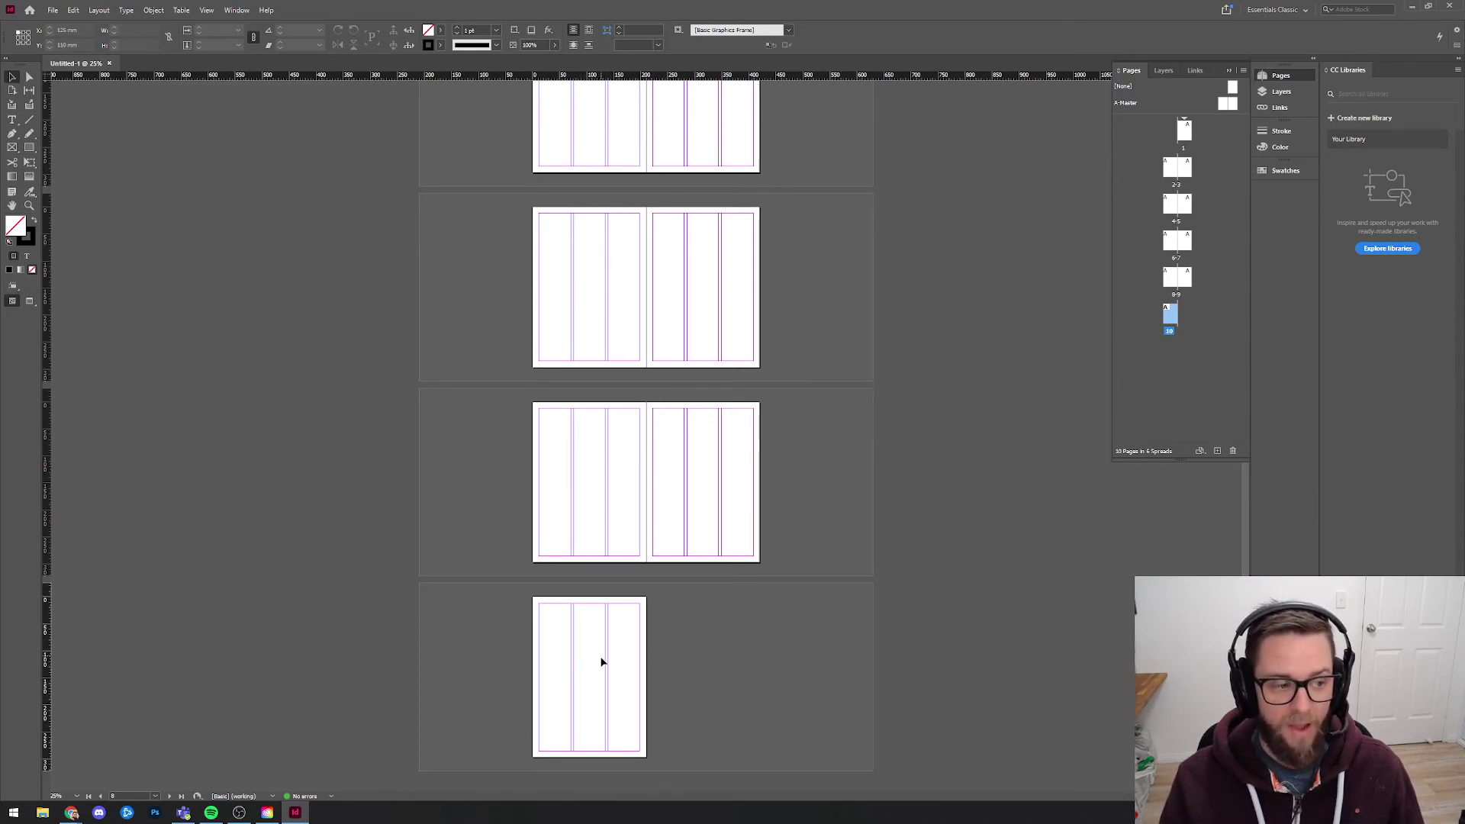
{"action": "scroll", "coordinate": [597, 670], "scroll_direction": "up", "scroll_amount": 6}
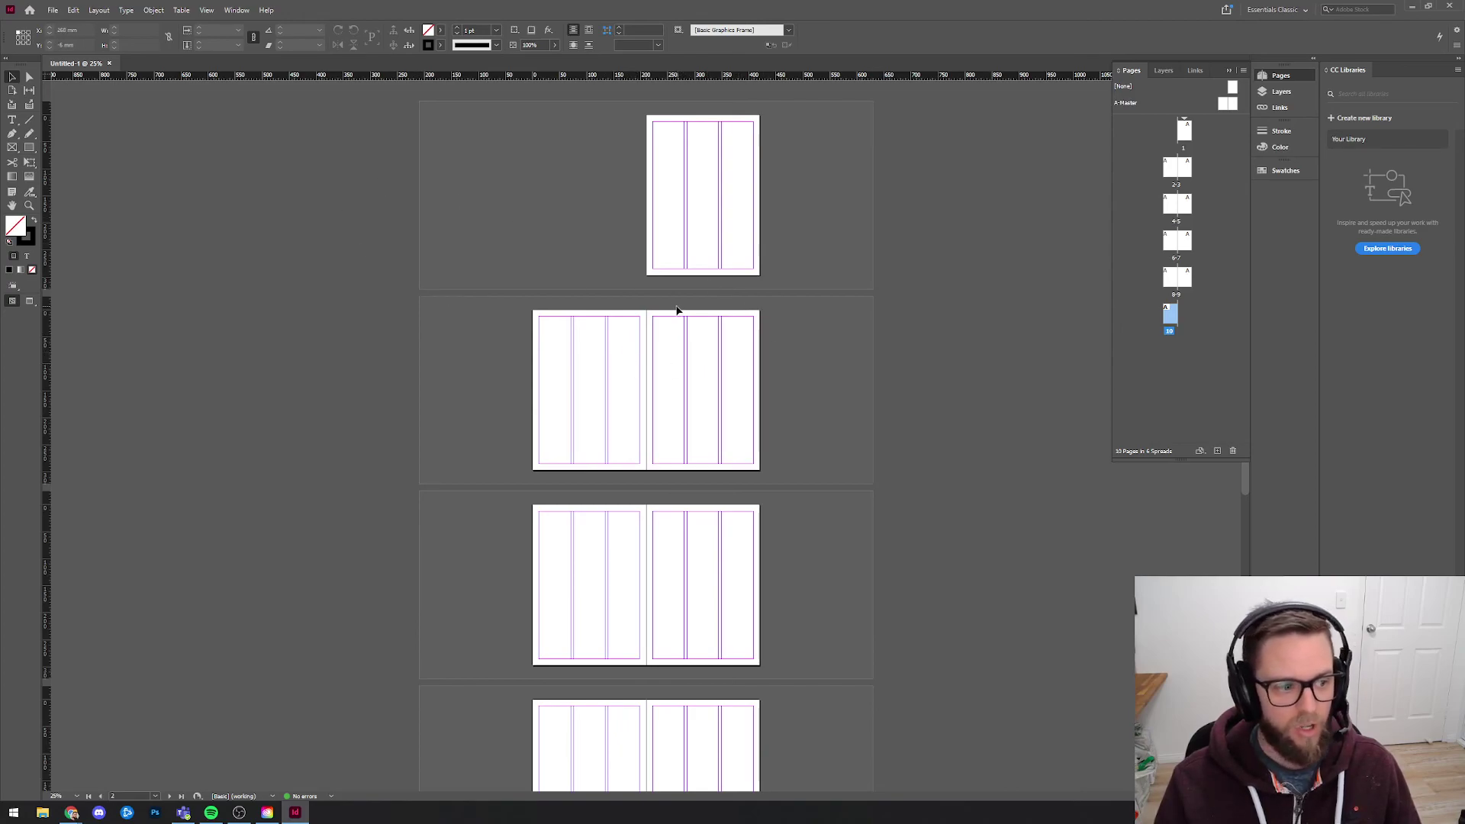
Uncheck Facing Pages in Document Setup so the 10 A4 pages become single-page spreads.
{"action": "left_click", "coordinate": [74, 10]}
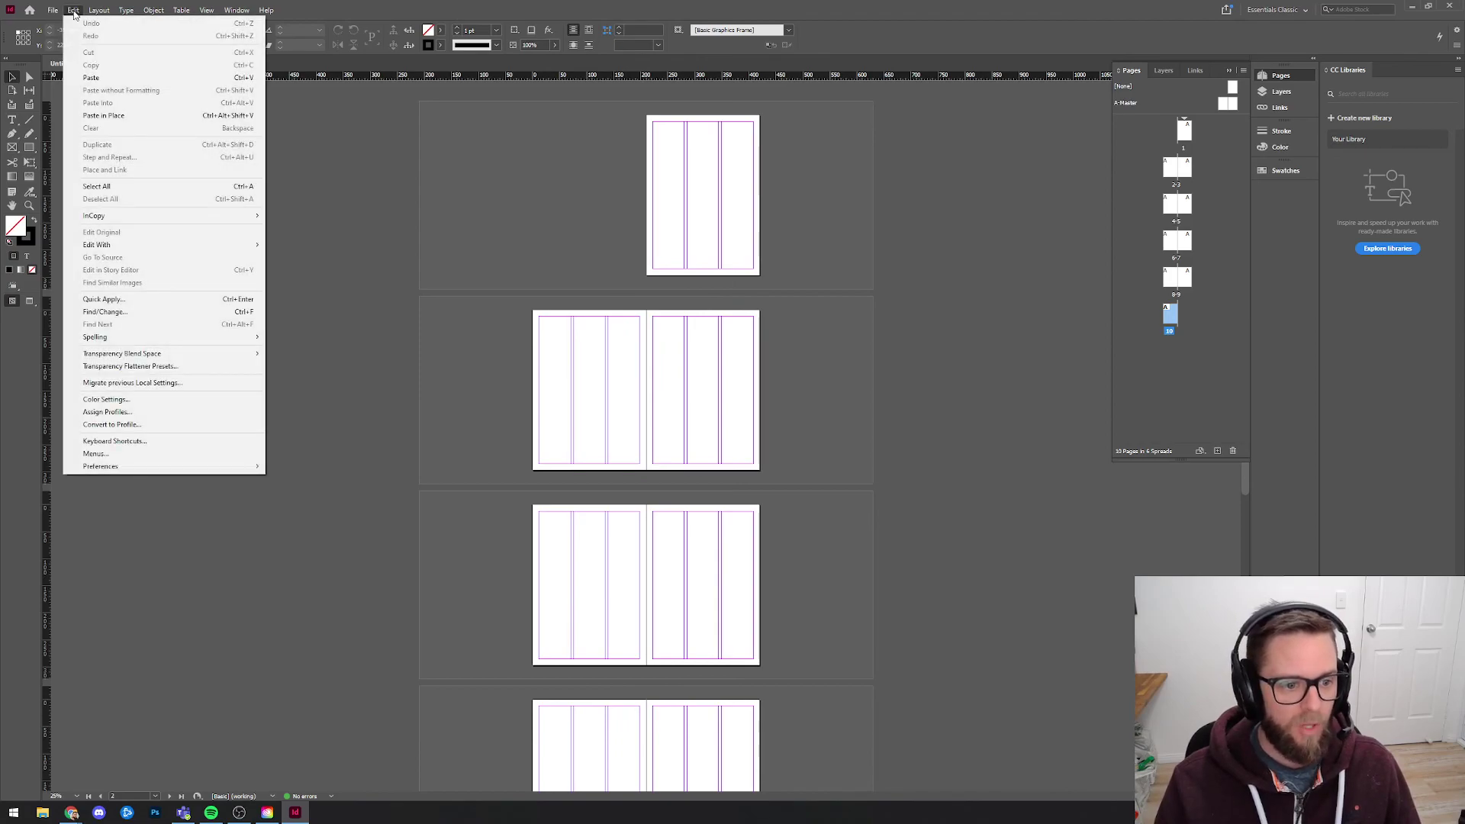
{"action": "mouse_move", "coordinate": [49, 12]}
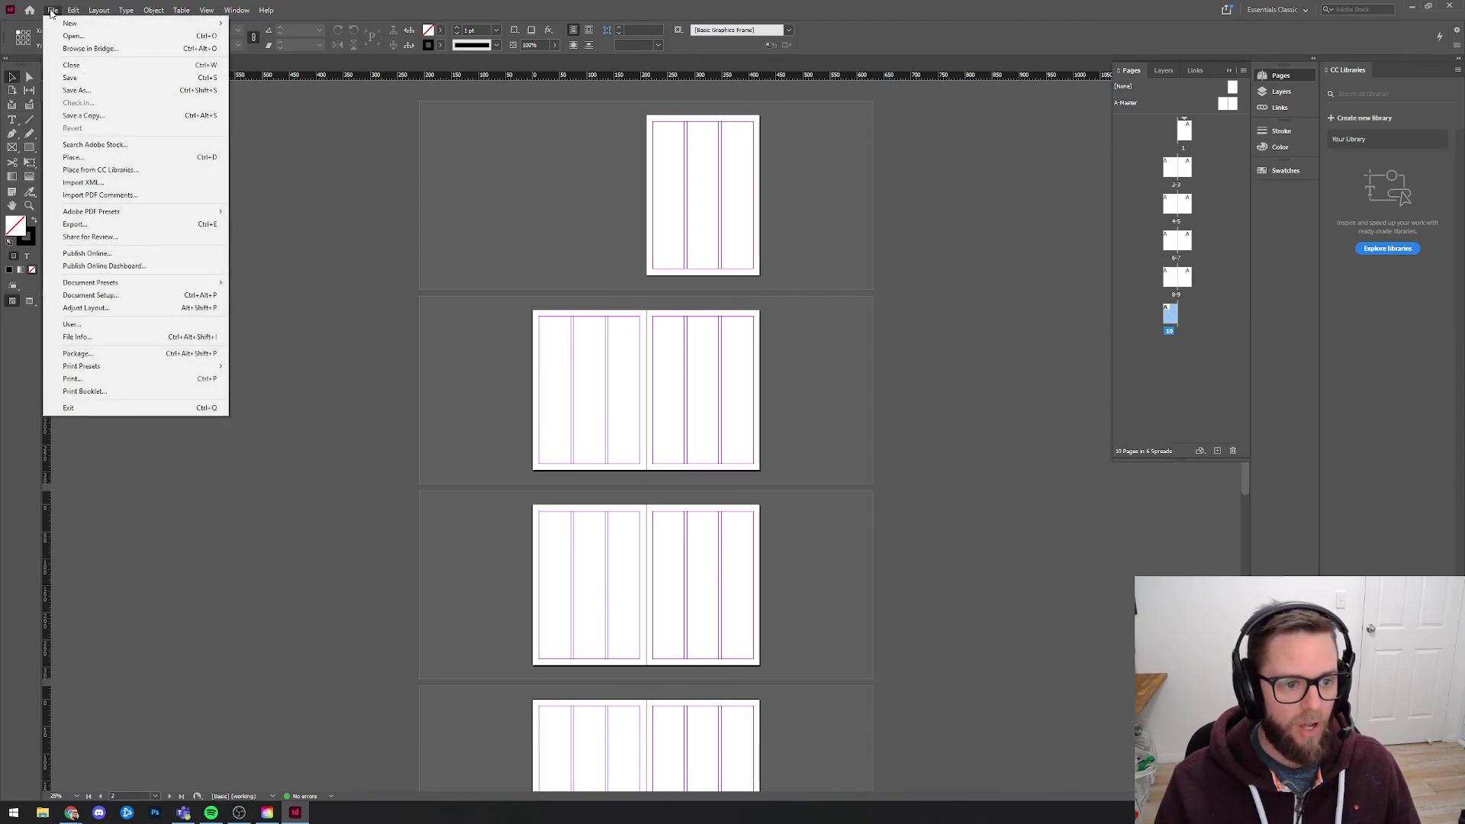
{"action": "left_click", "coordinate": [140, 295]}
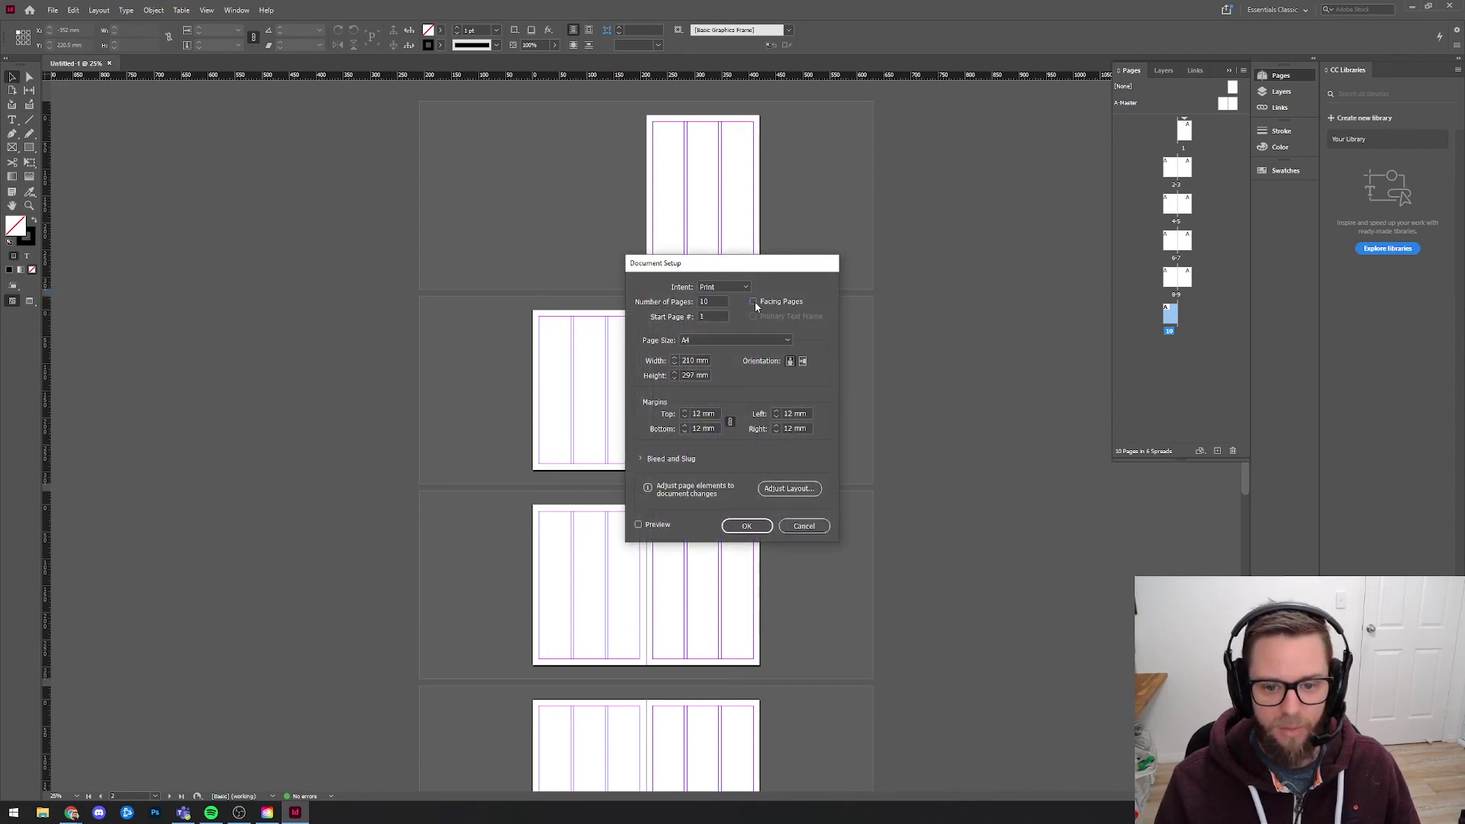
{"action": "left_click", "coordinate": [746, 526]}
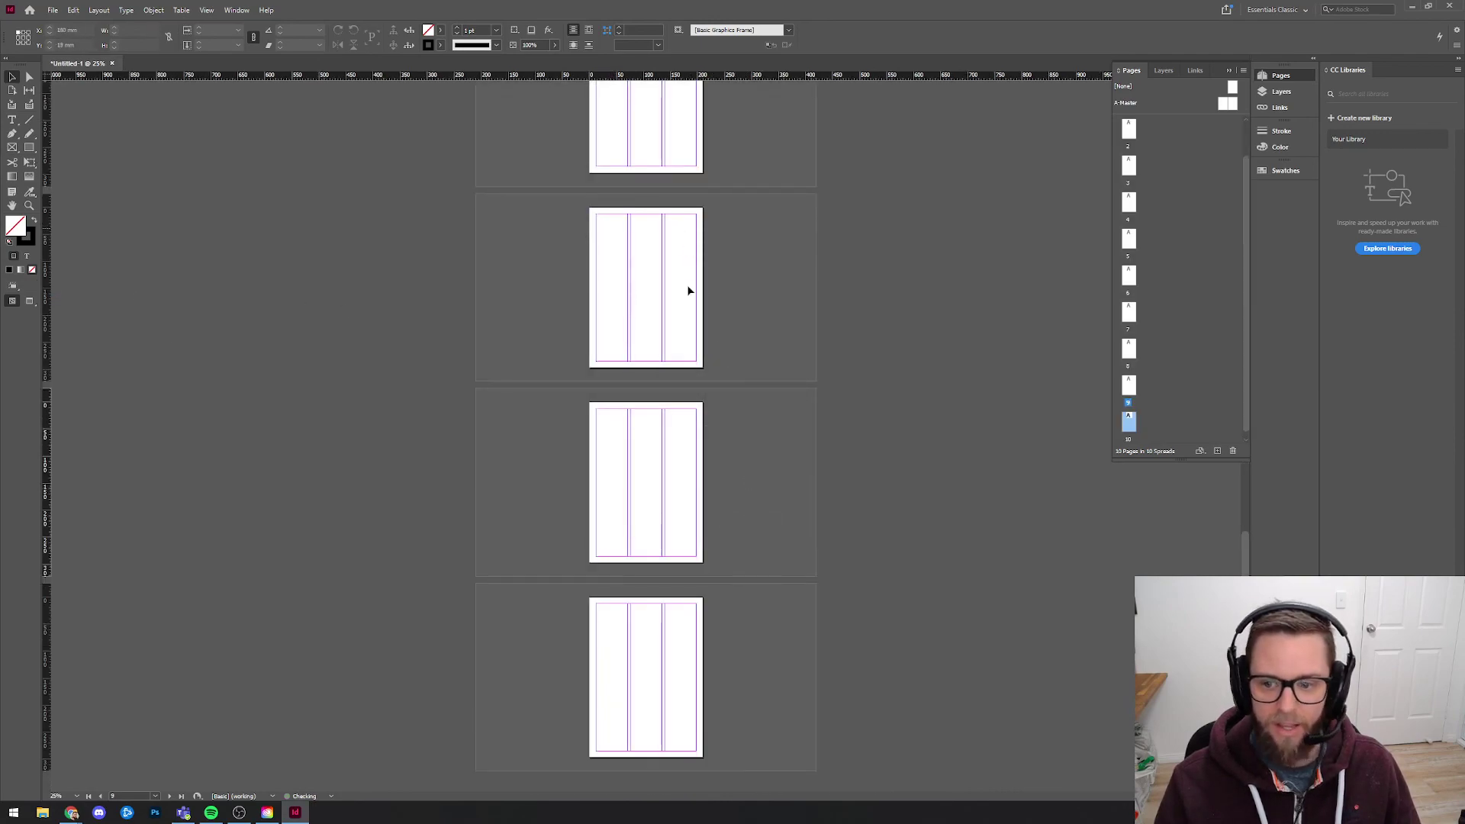
{"action": "scroll", "coordinate": [675, 455], "scroll_direction": "up", "scroll_amount": 15}
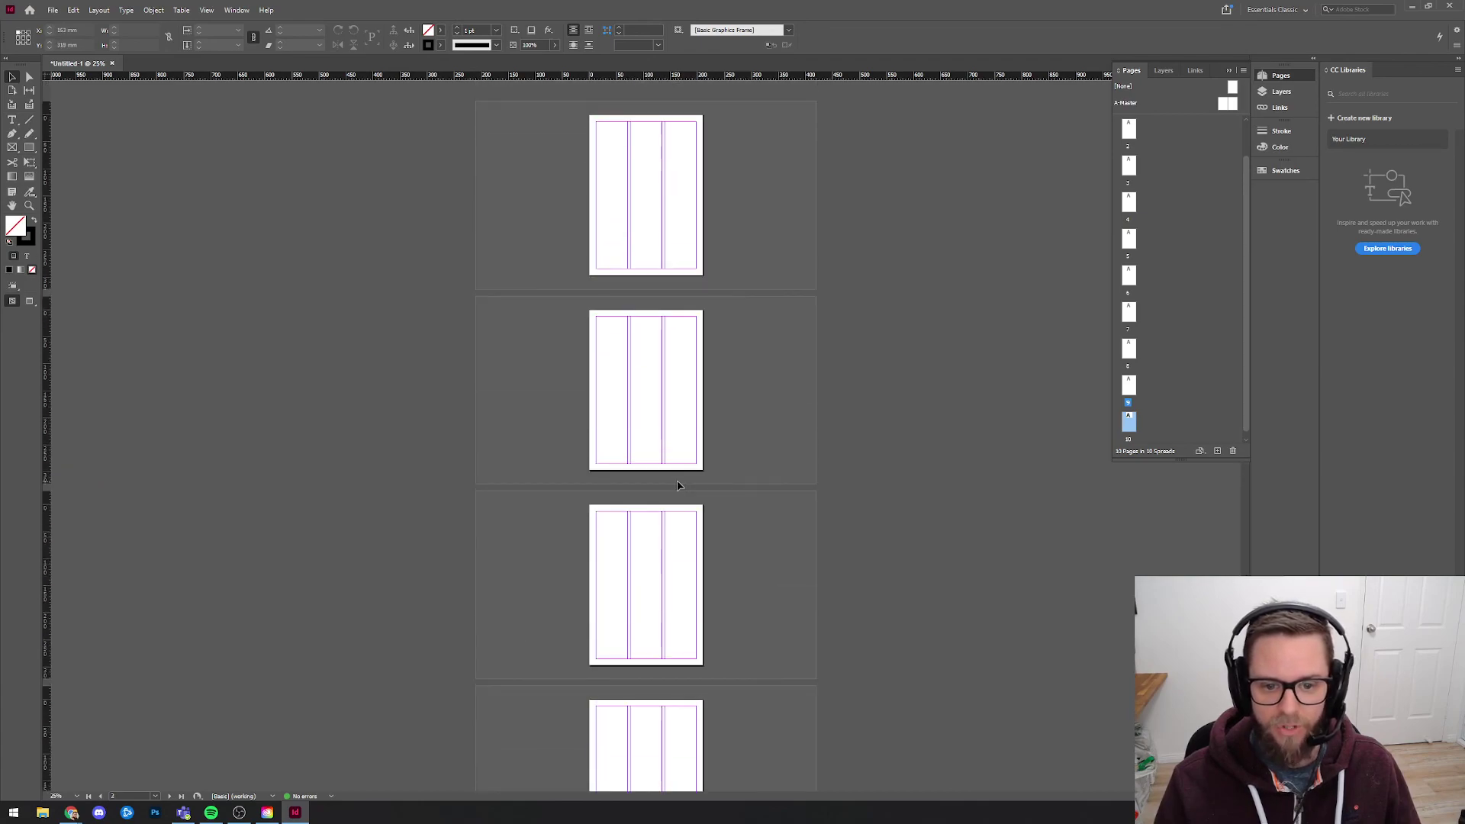
{"action": "left_click", "coordinate": [737, 240]}
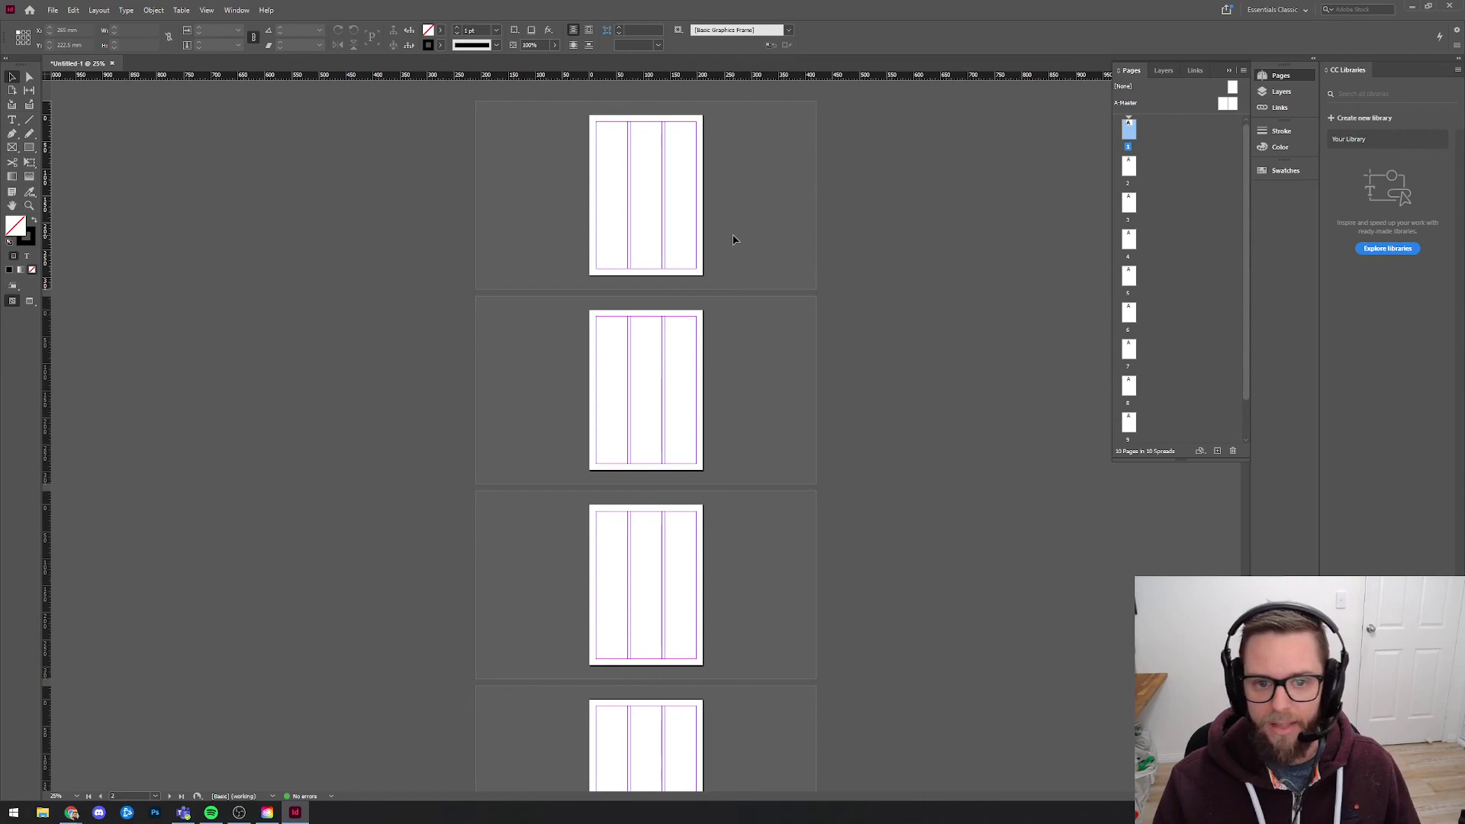
Zoom to actual size on page 1 and lengthen the Pages panel to reveal page 10.
{"action": "key", "text": "ctrl+="}
{"action": "key", "text": "ctrl+1"}
{"action": "scroll", "coordinate": [788, 434], "scroll_direction": "up", "scroll_amount": 3}
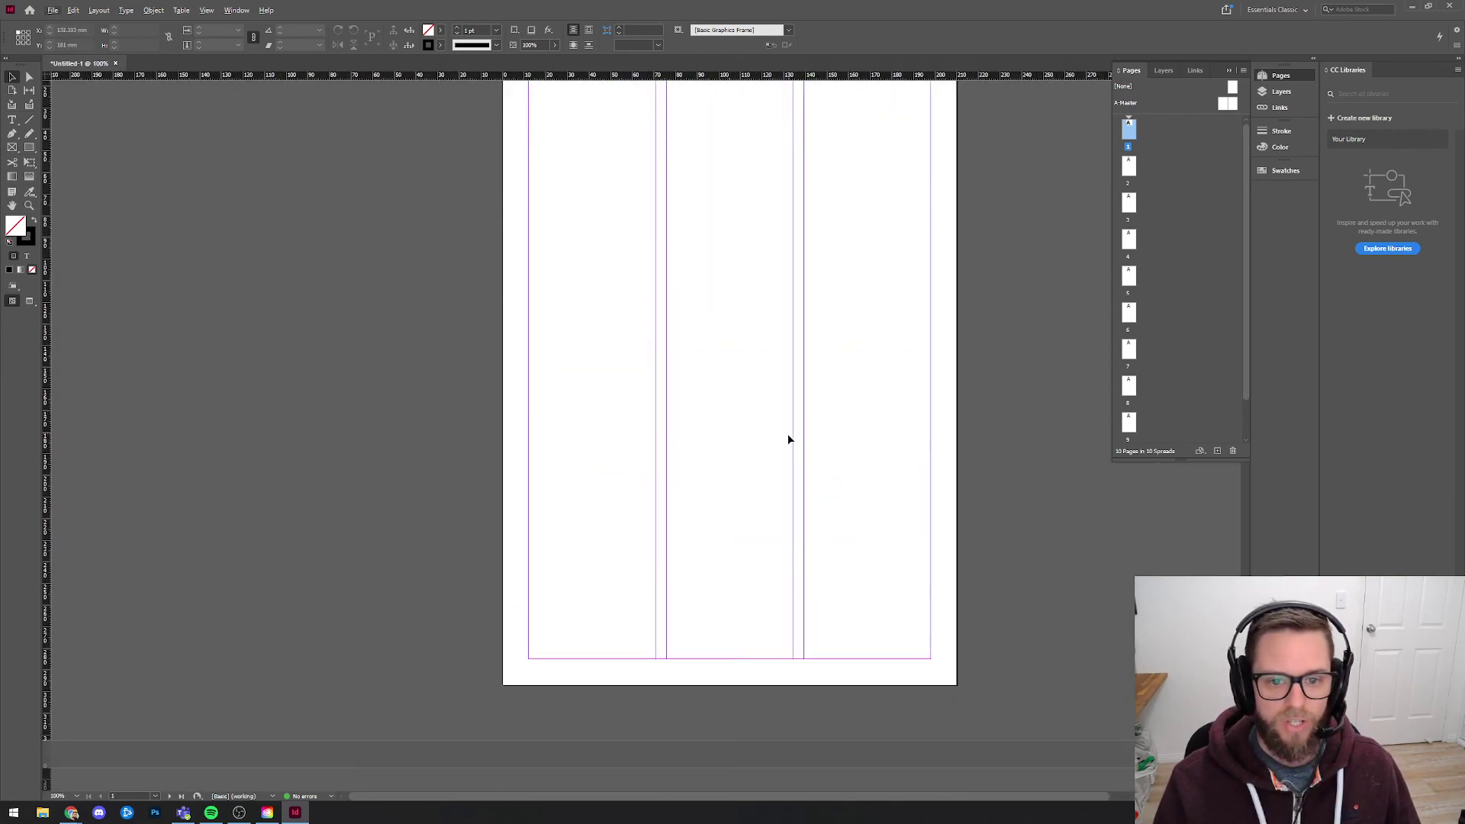
{"action": "scroll", "coordinate": [889, 369], "scroll_direction": "right", "scroll_amount": 1}
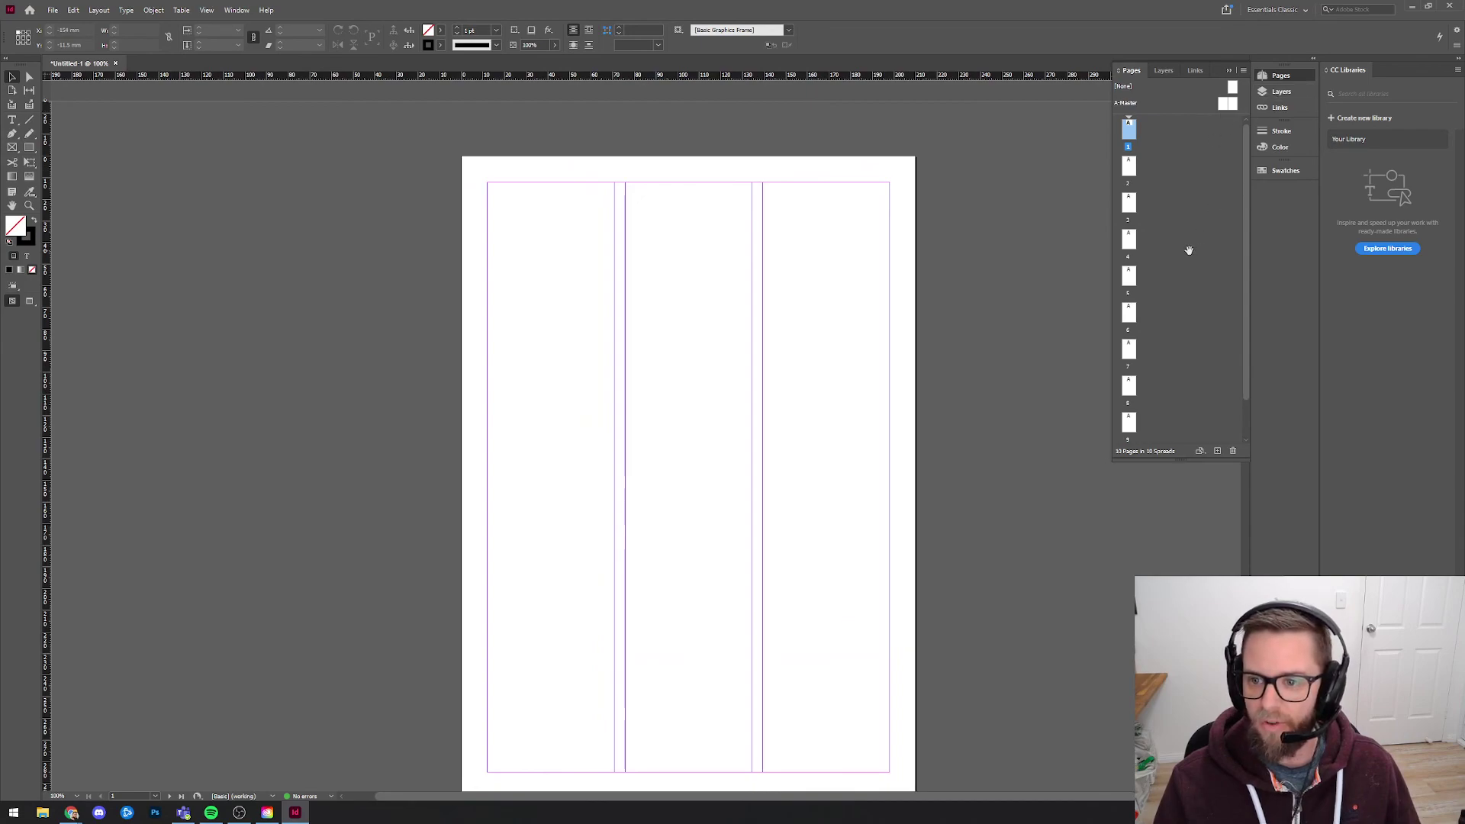
{"action": "left_click_drag", "start_coordinate": [1183, 456], "coordinate": [1183, 530]}
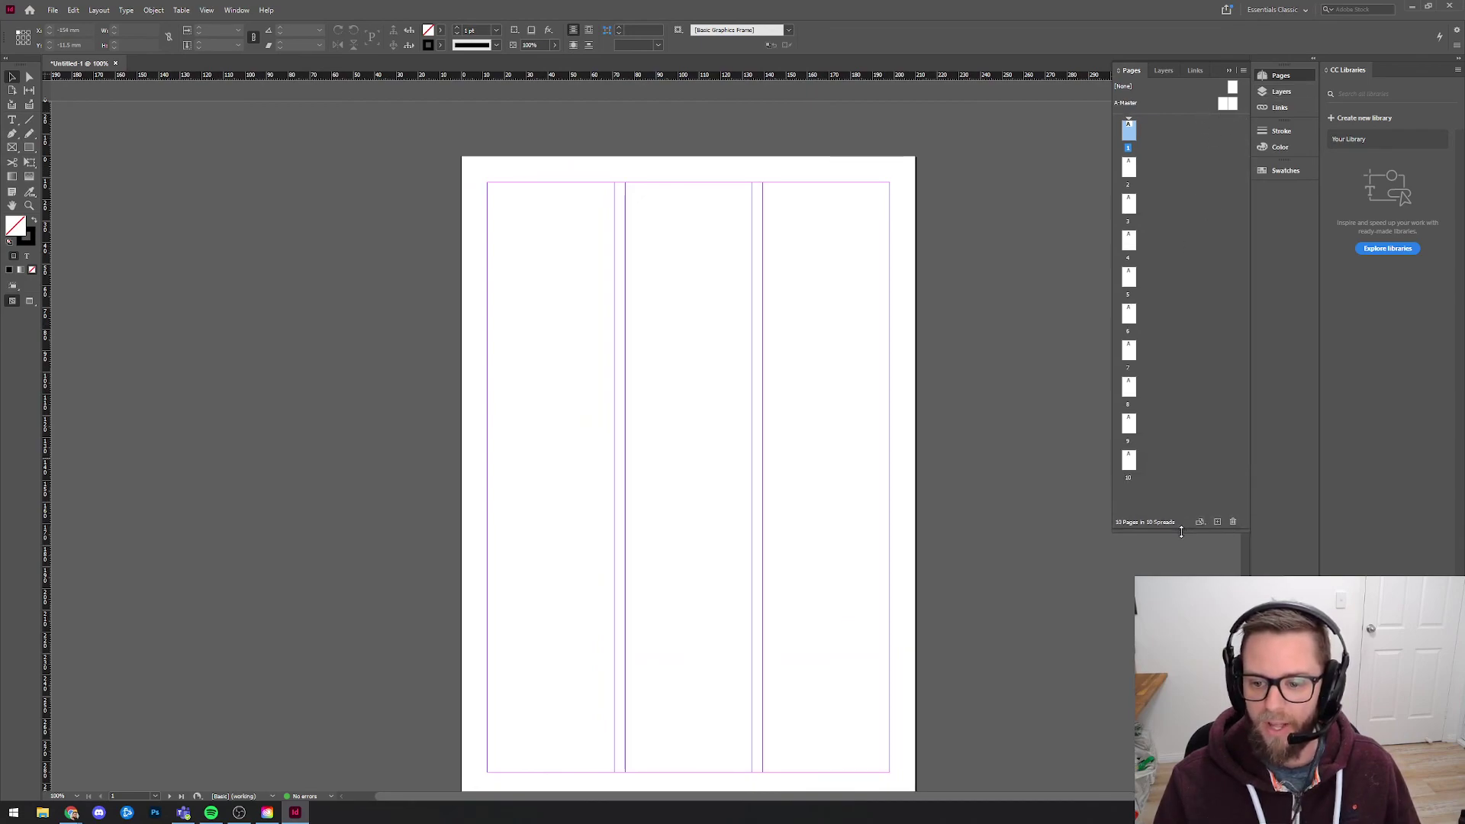